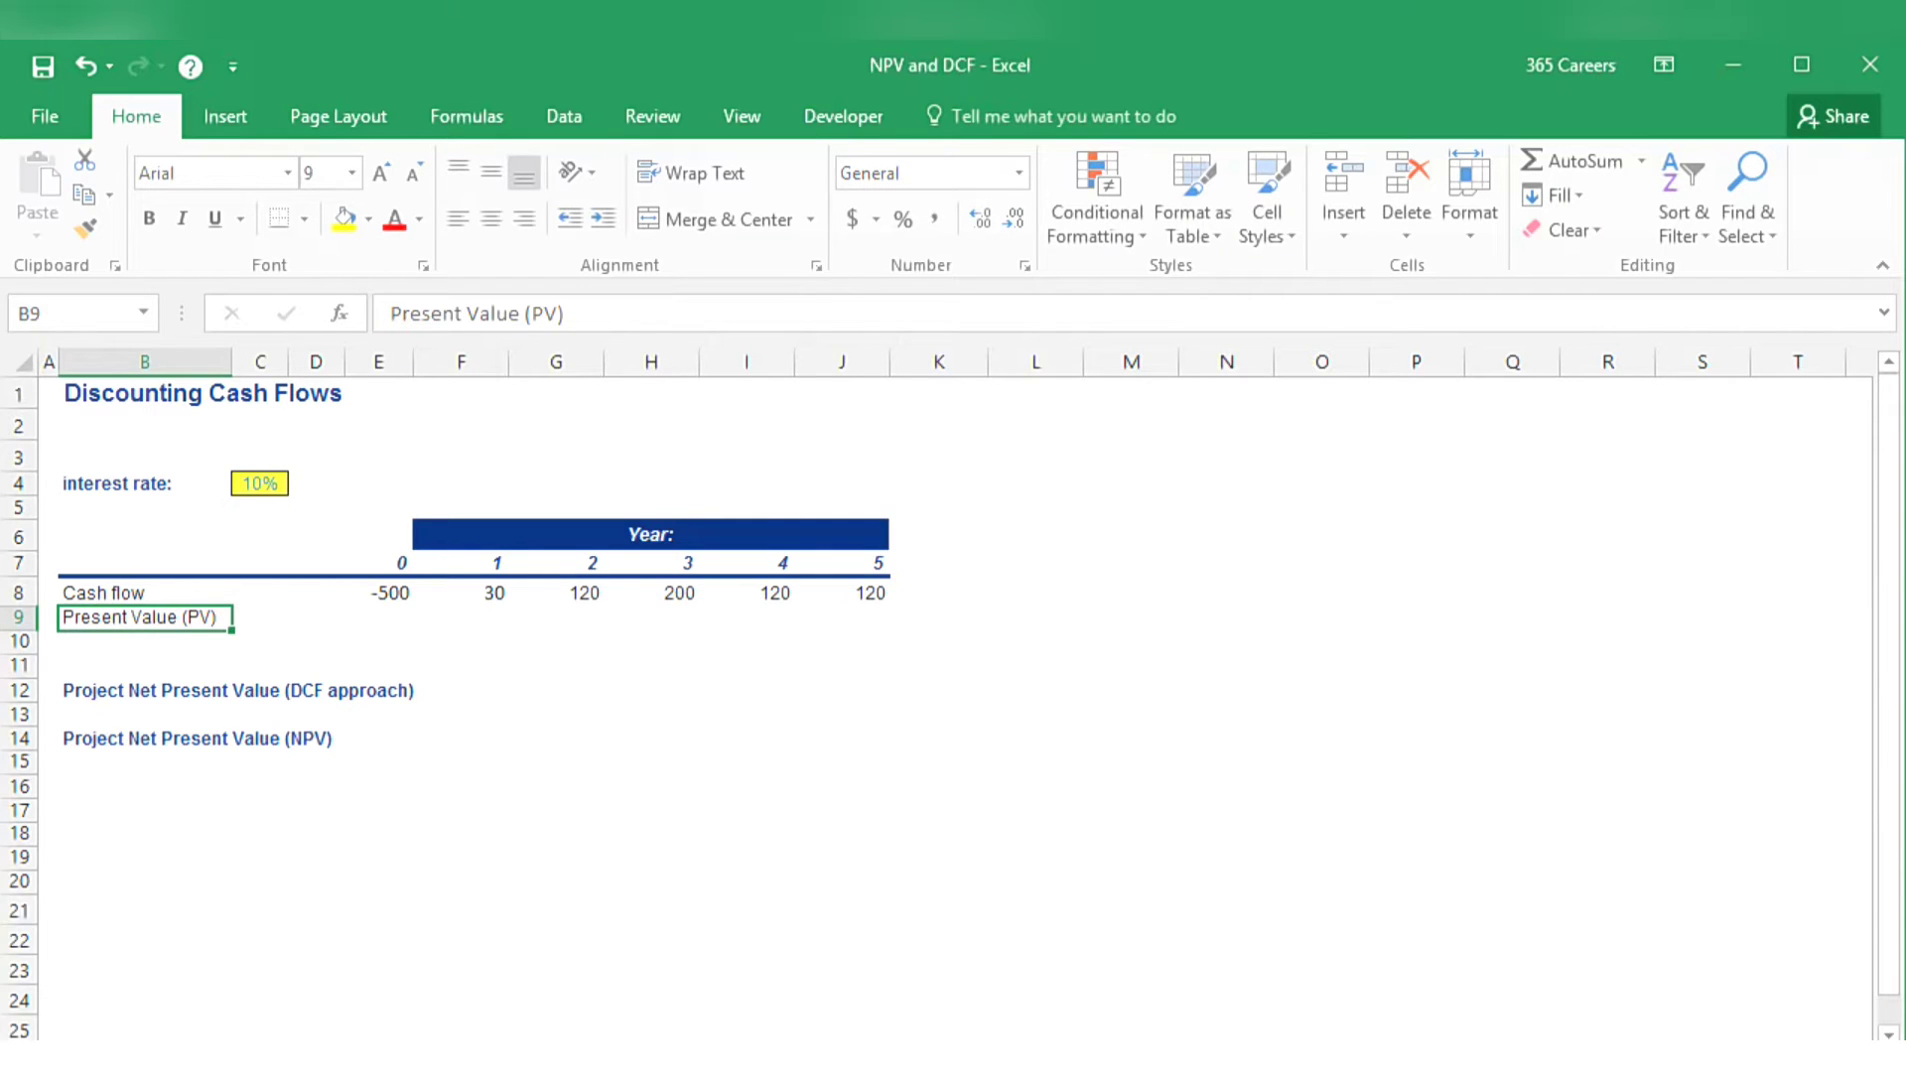
- Review the year-1 to year-5 cash flows, the -500 investment and the 10% interest rate
key("Up")
key("Right")
key("Right")
key("Right")
key("Right")
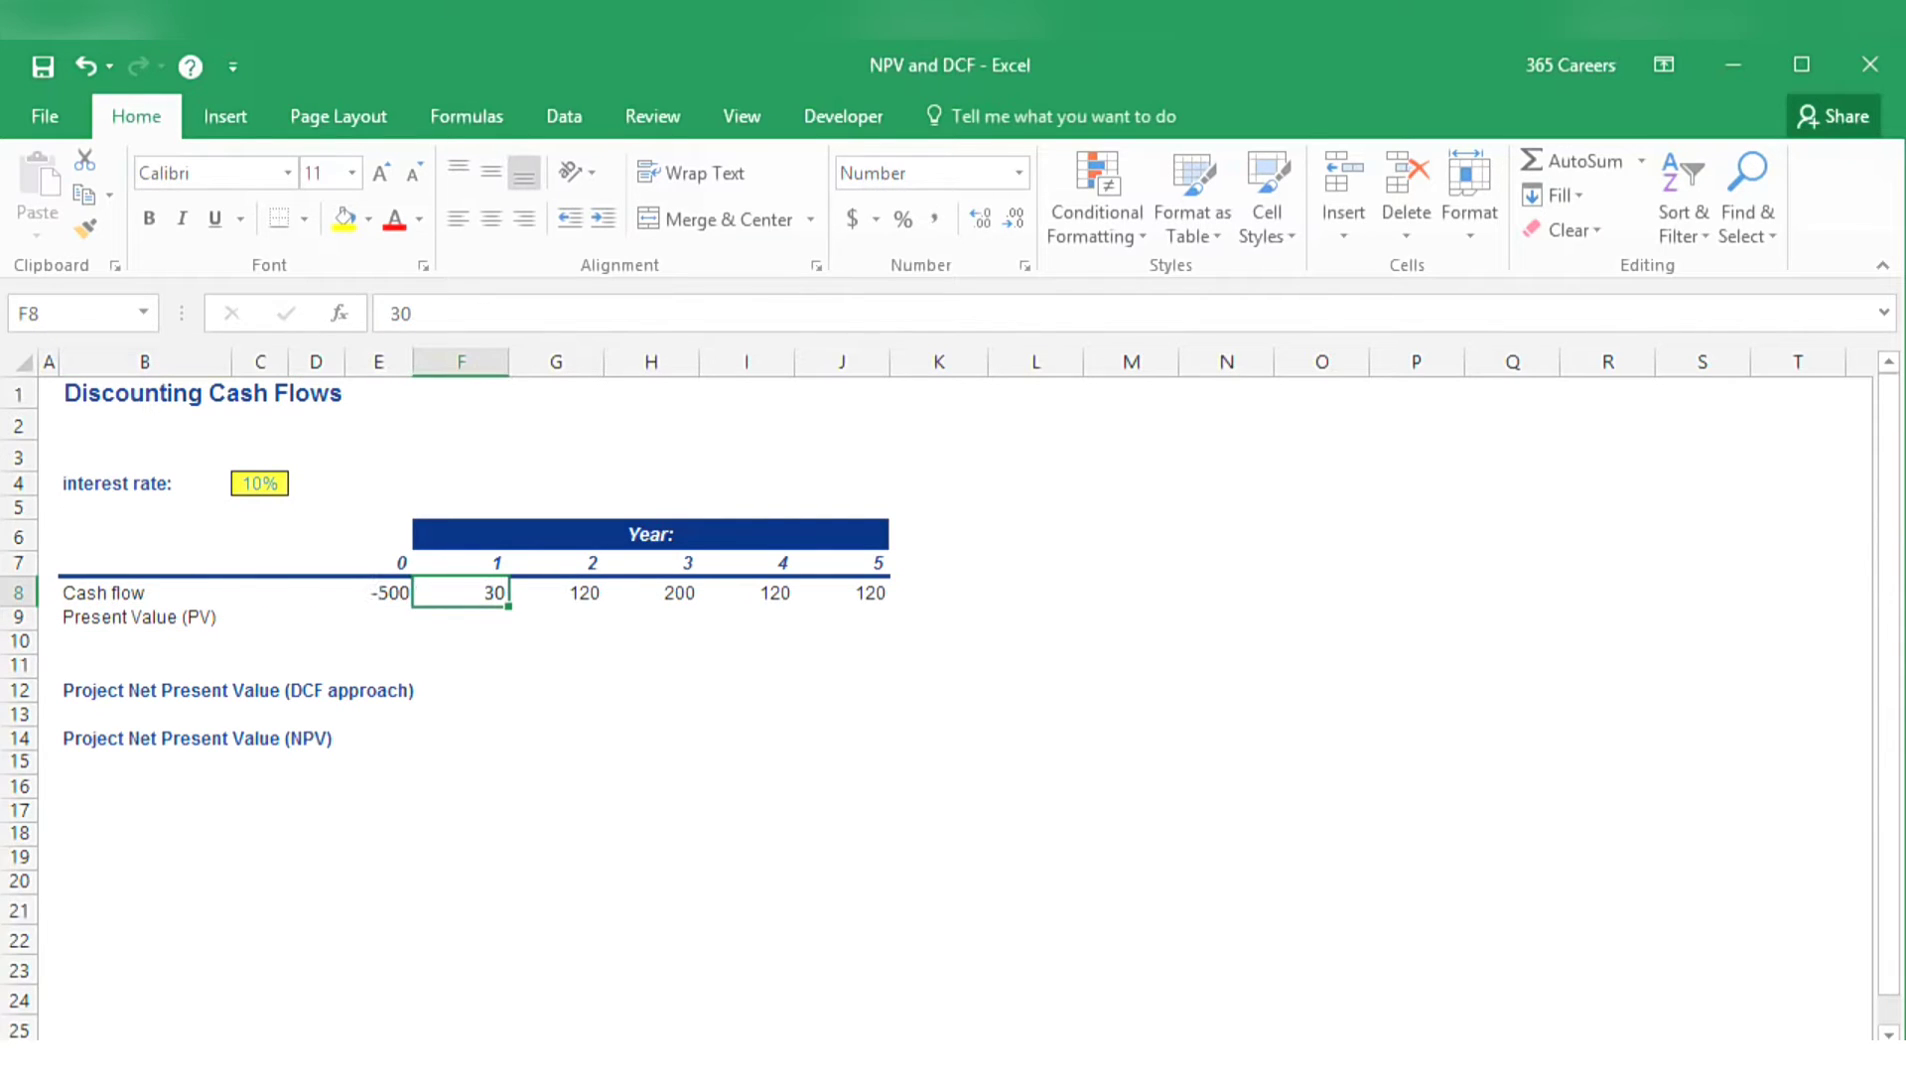
key("Right")
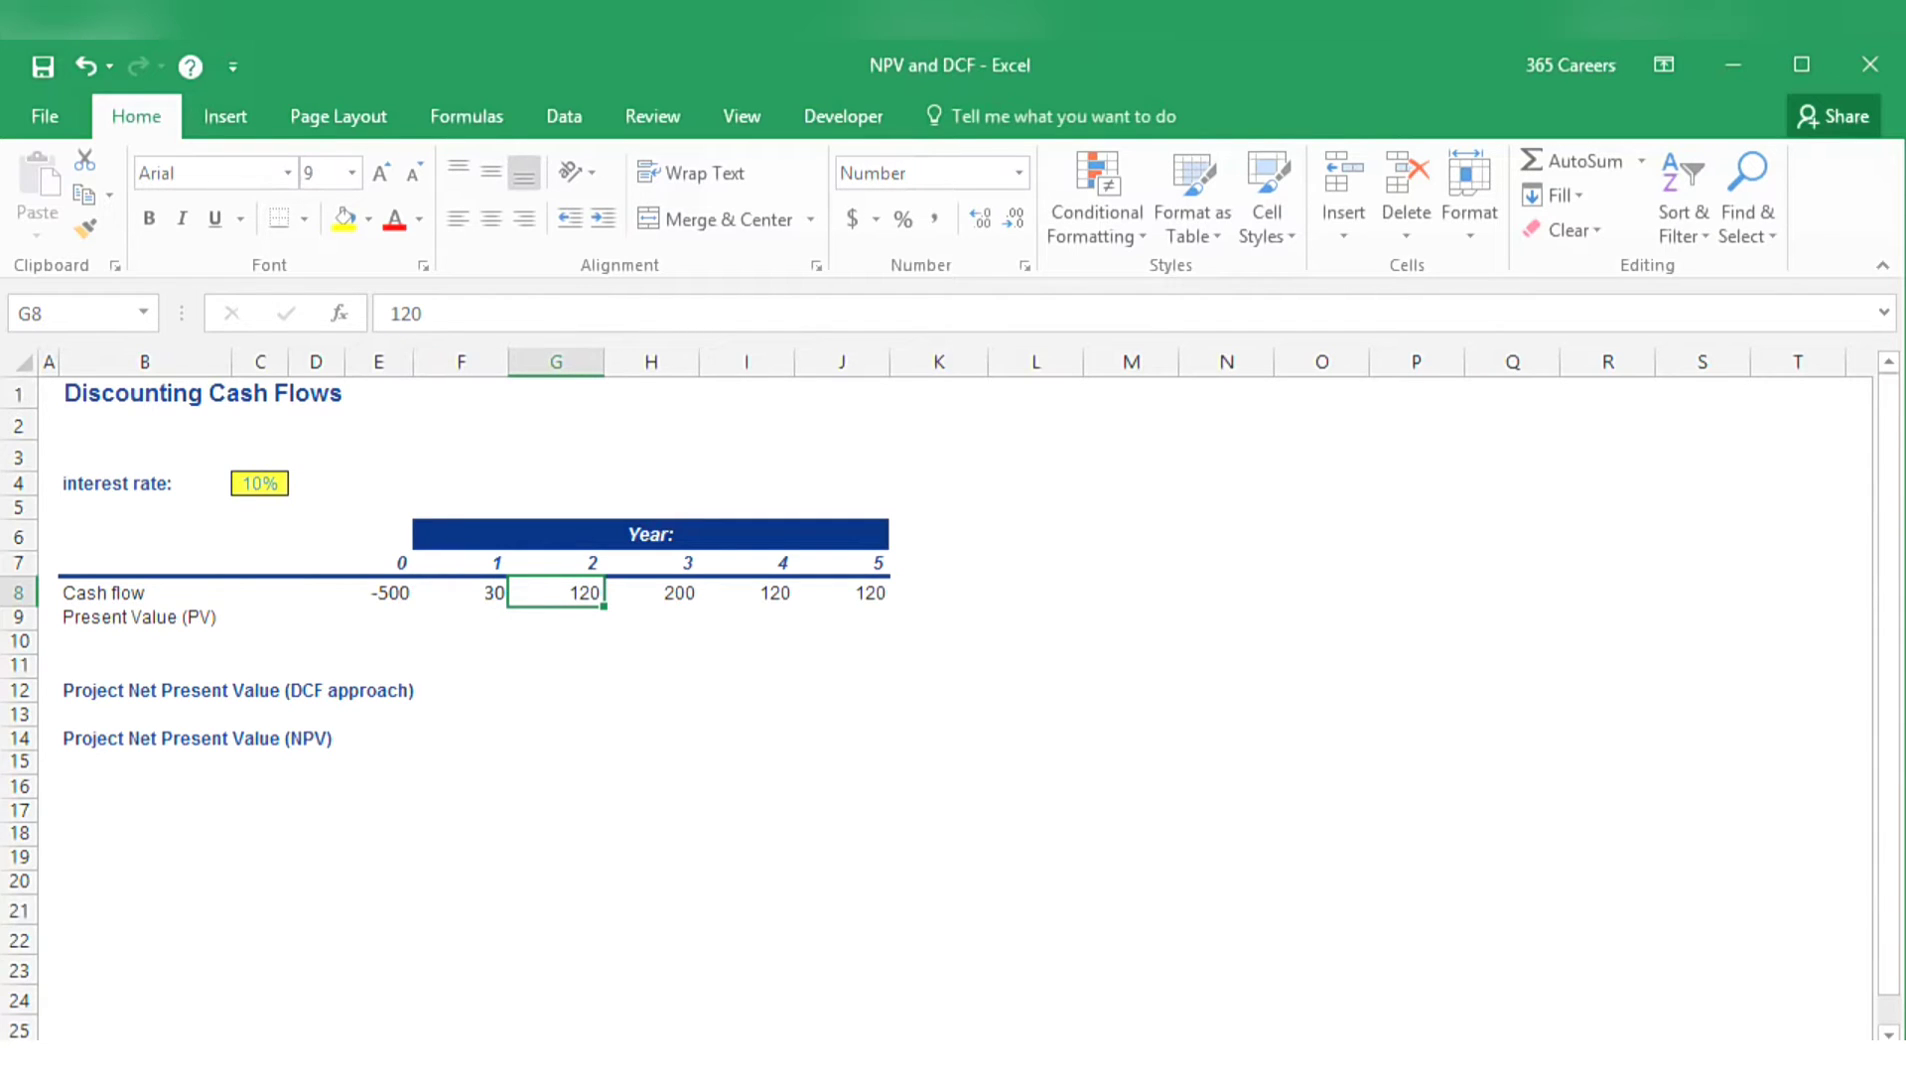
key("Right")
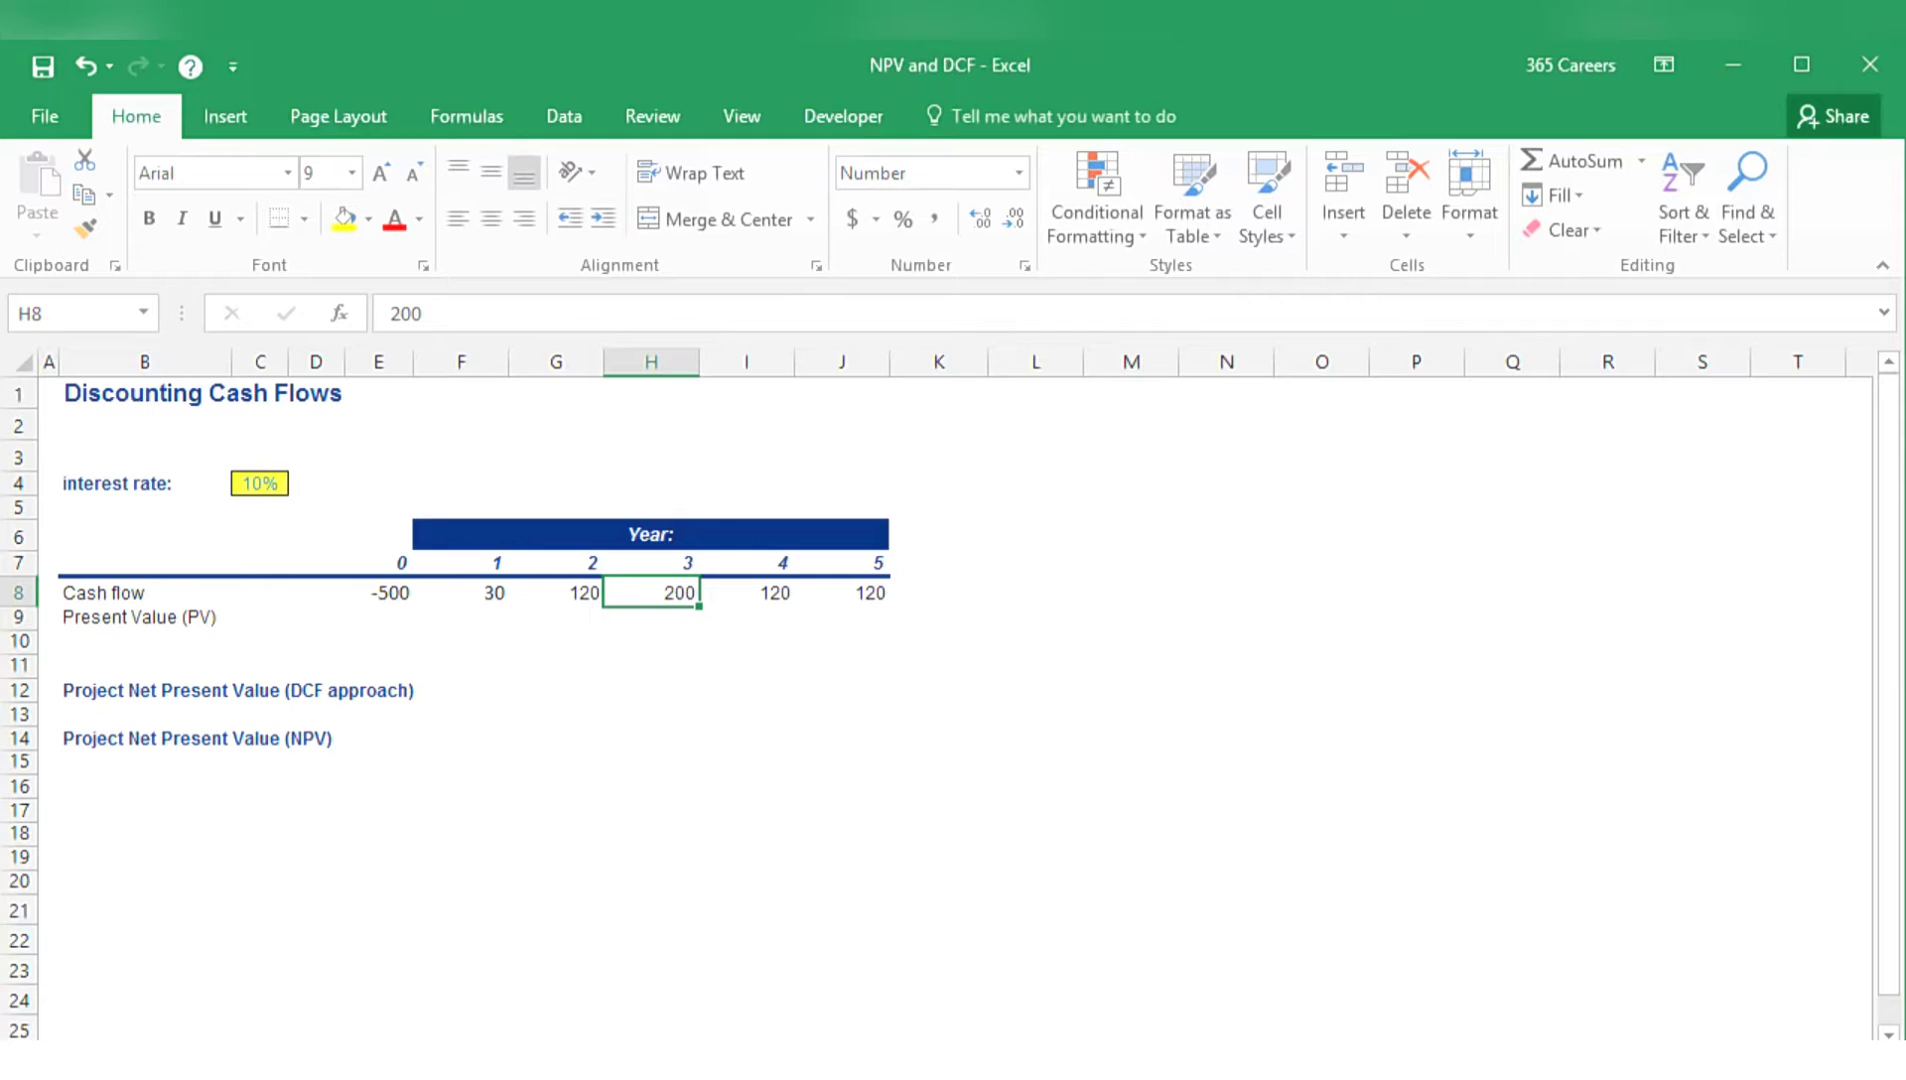
key("Right")
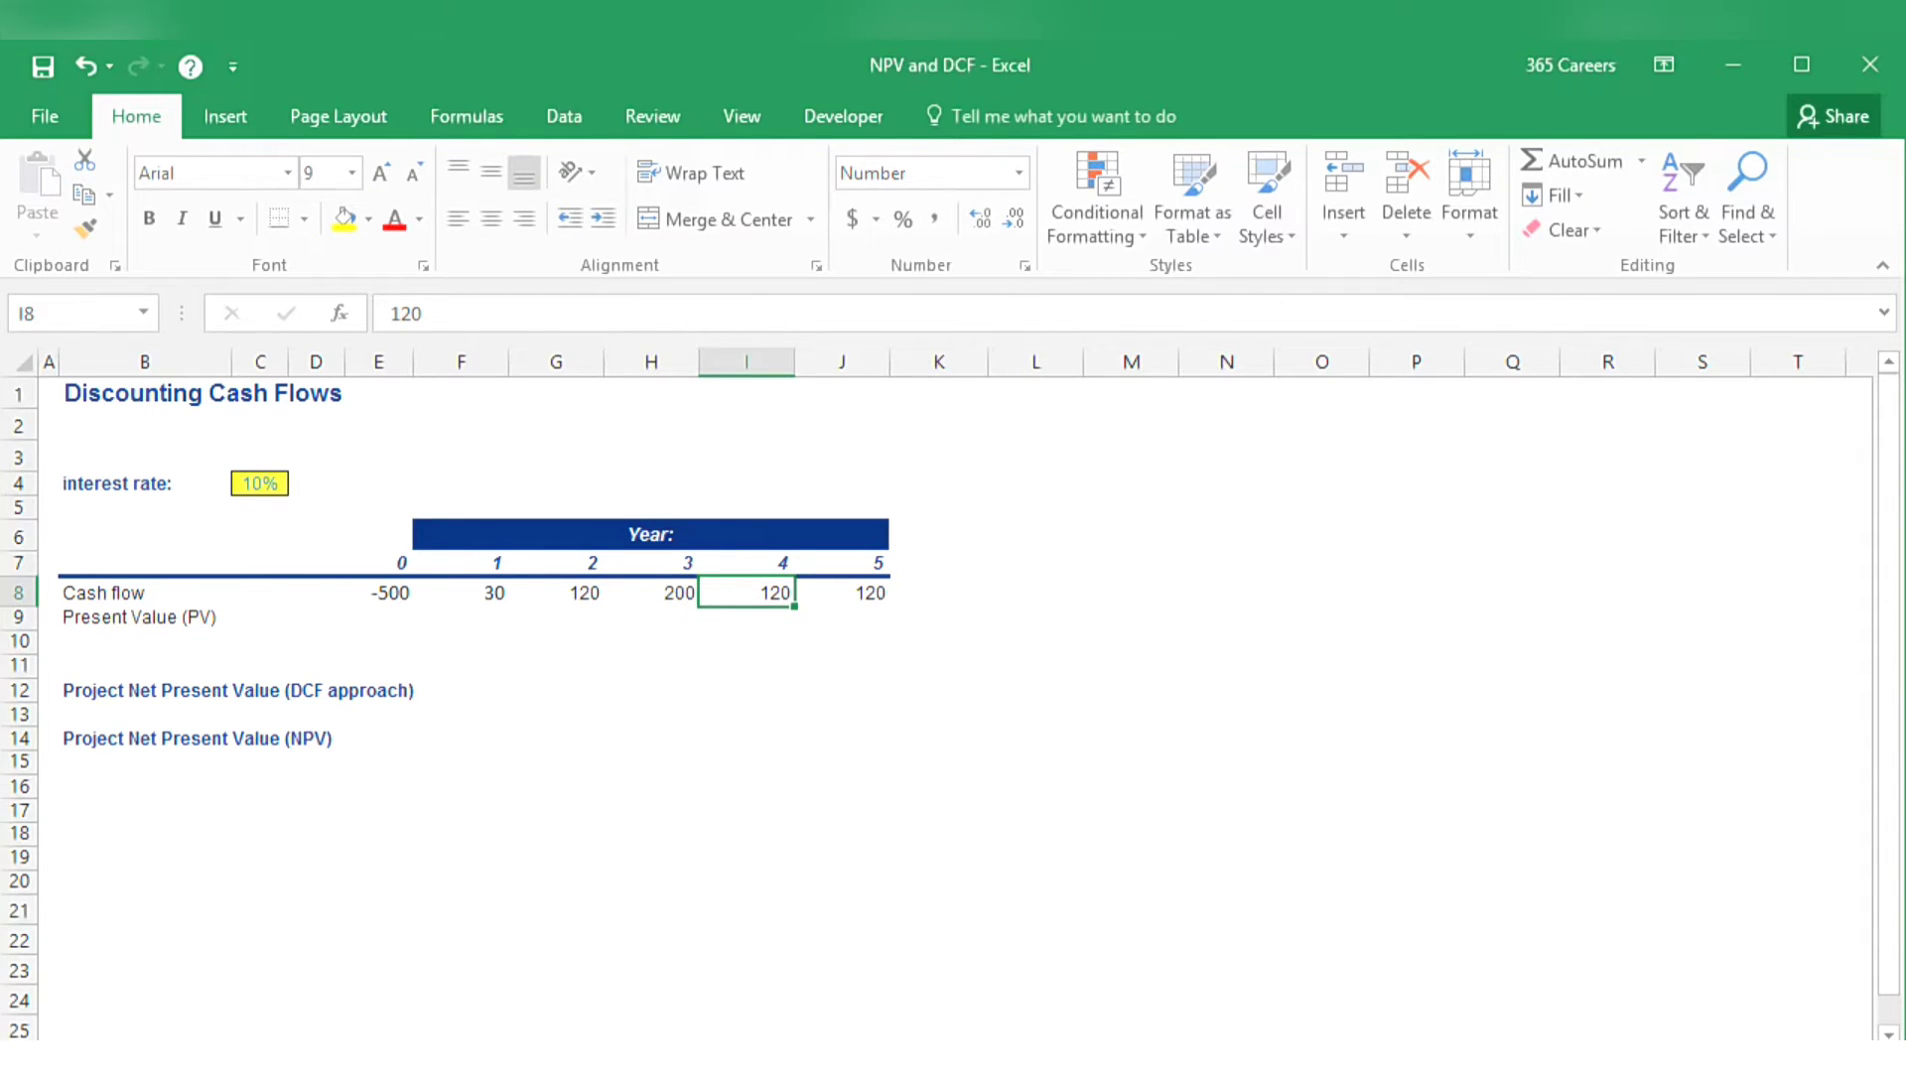
key("Right")
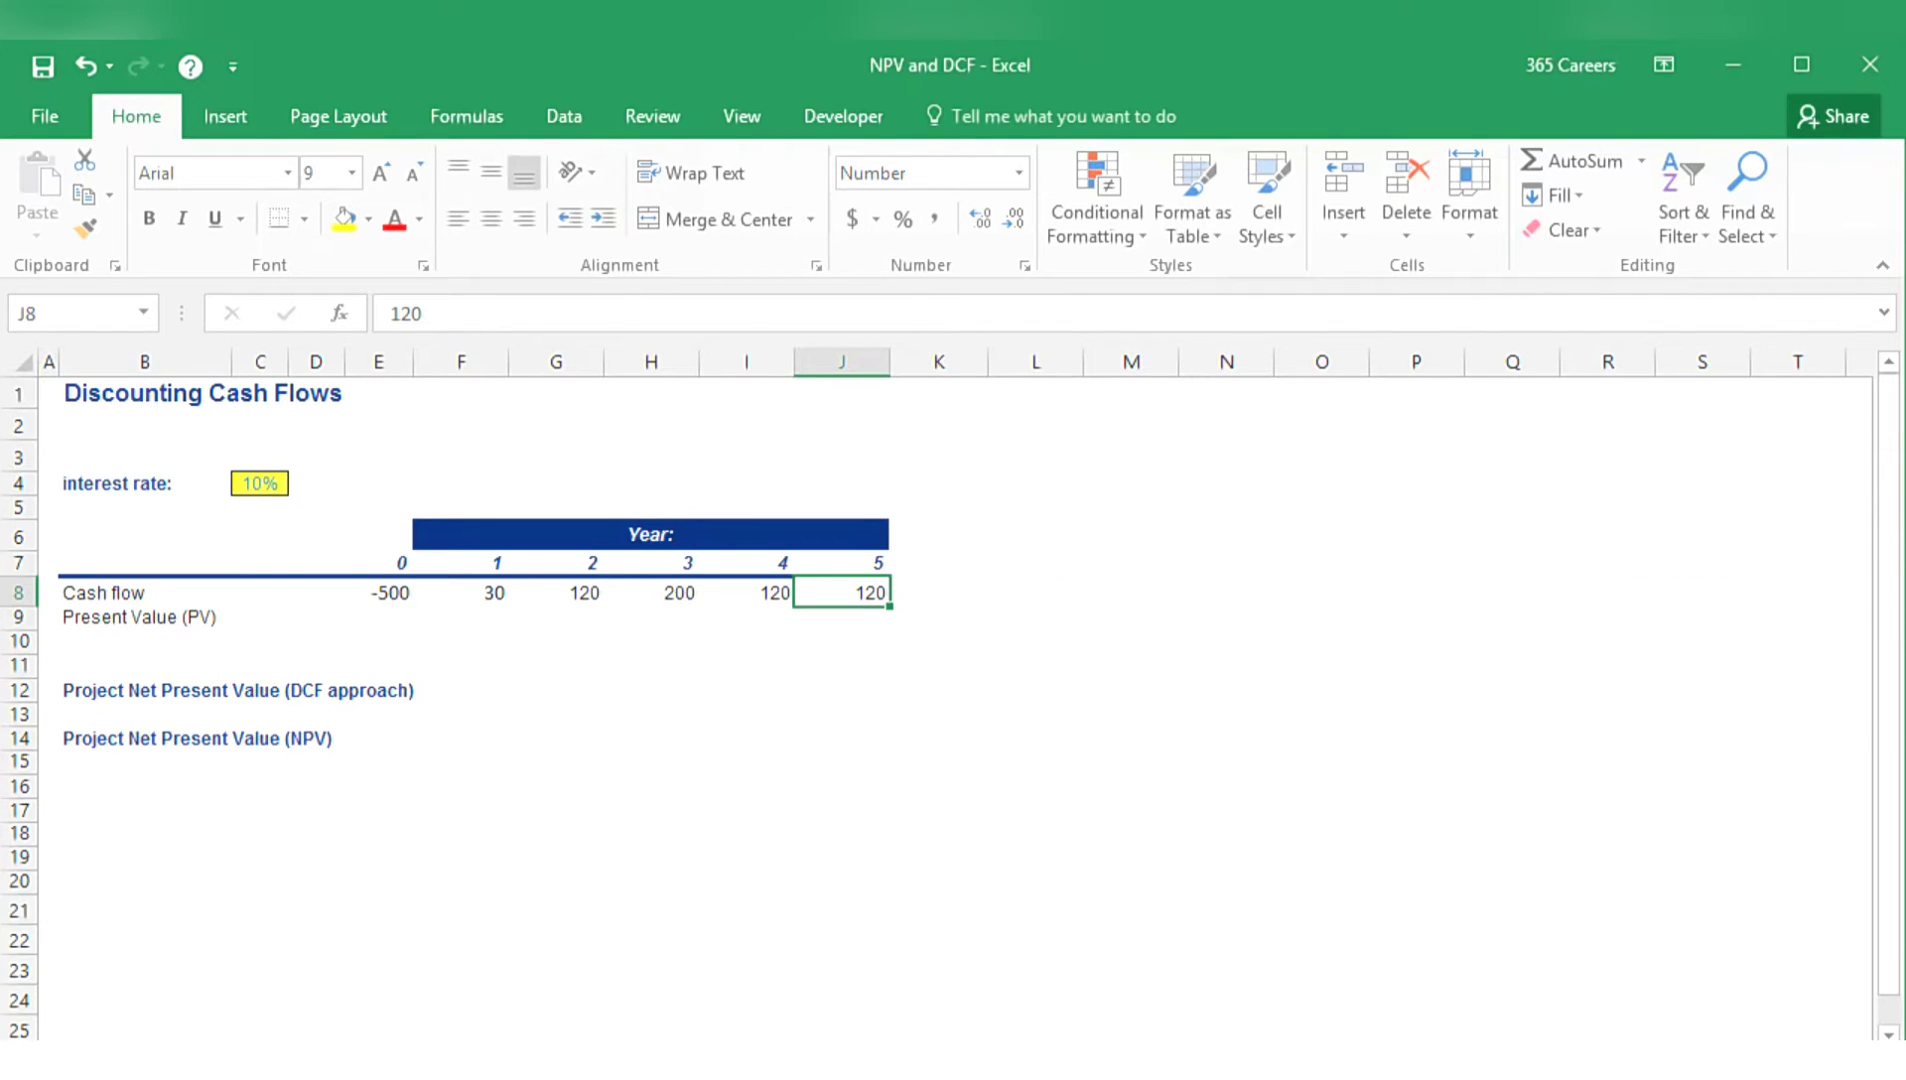
key("ctrl+Left")
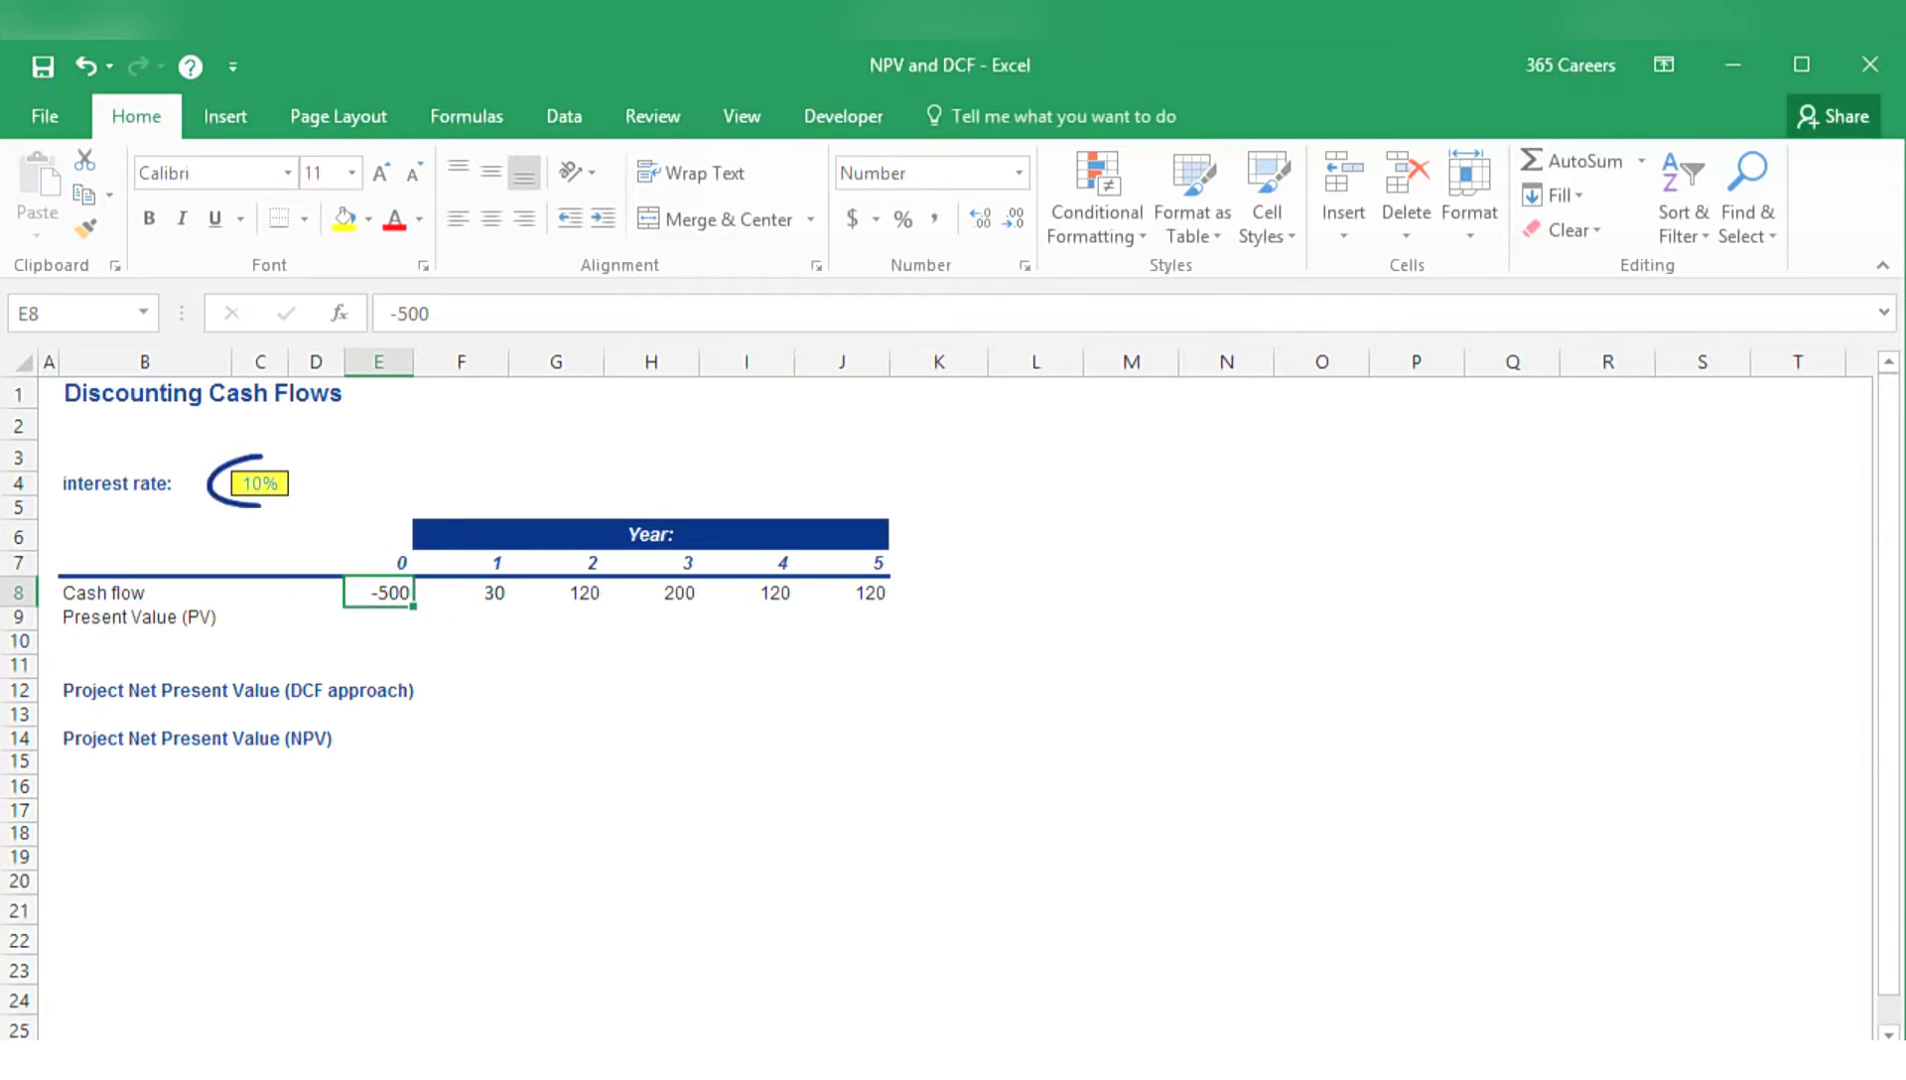
key("Left")
key("Left")
key("Up")
key("Up")
key("Up")
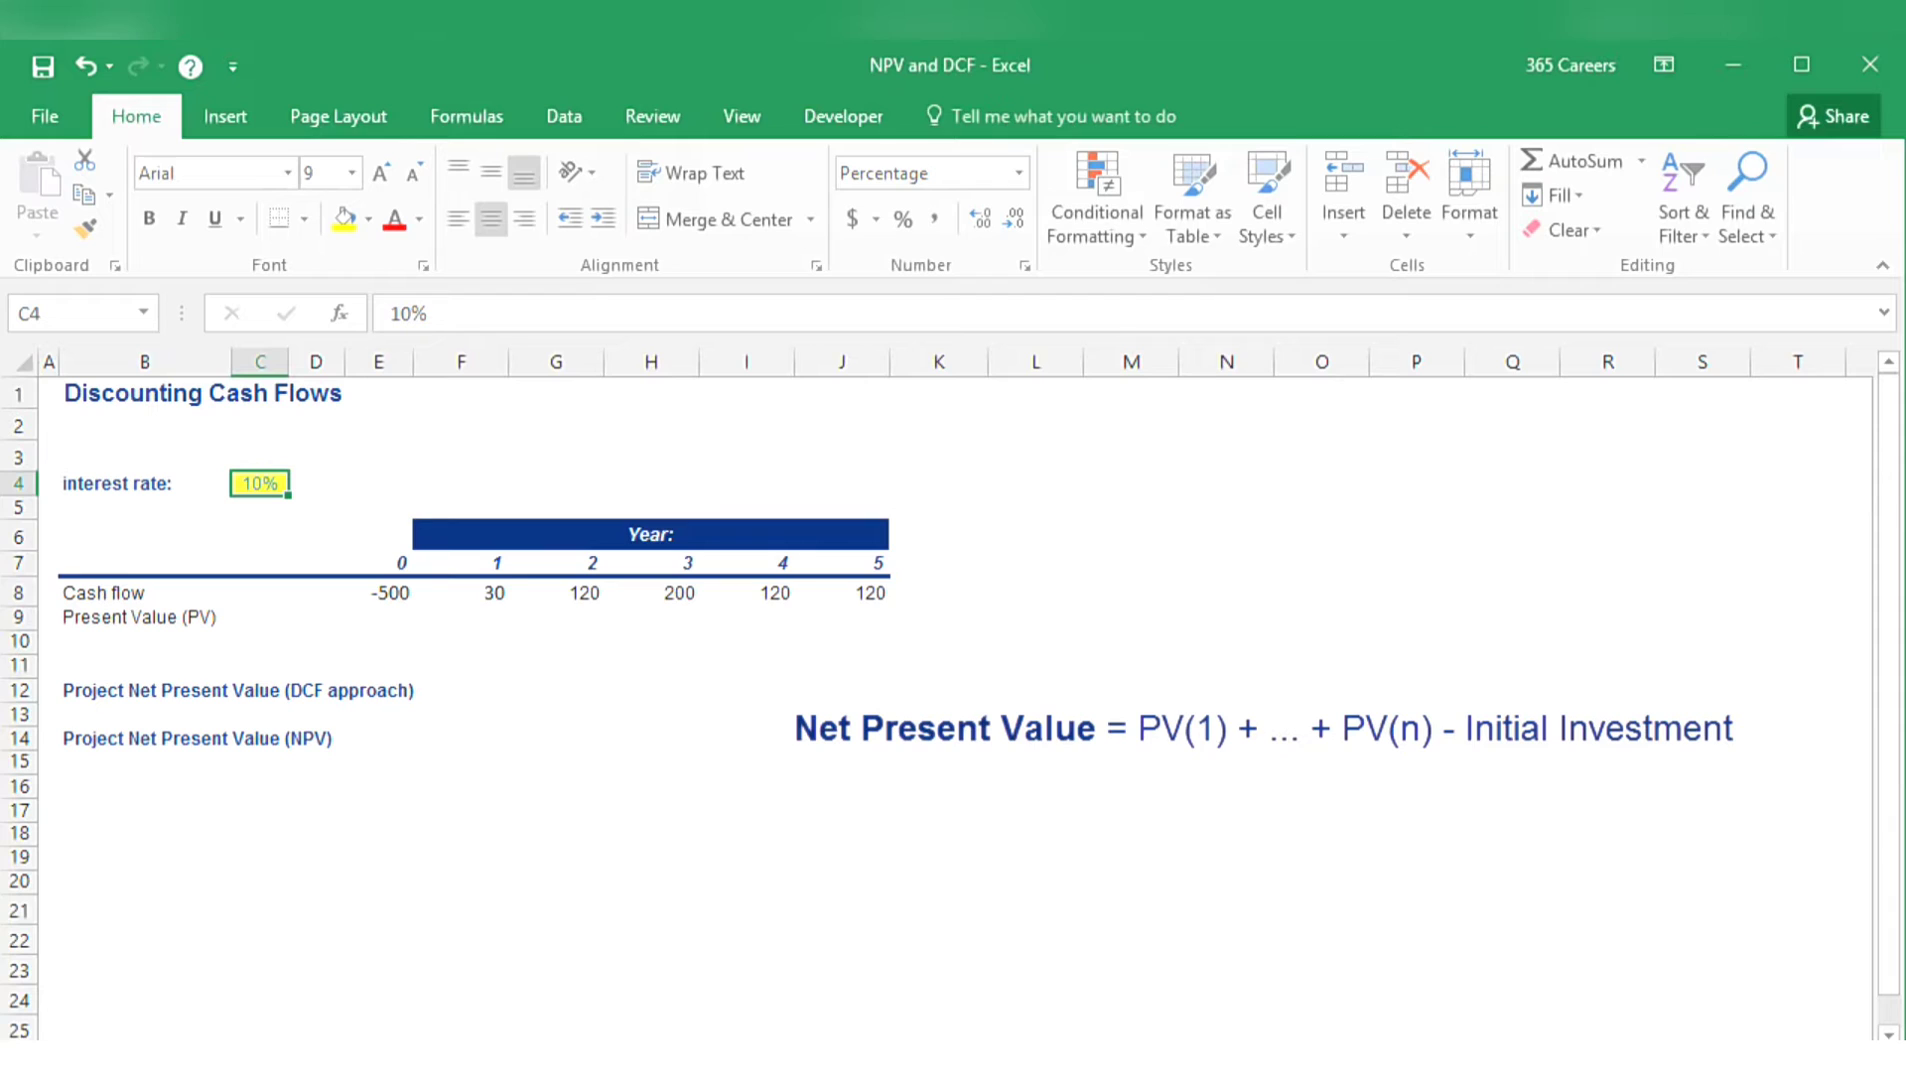
- Copy the -500 initial cash flow from E8 into the year-0 present value cell E9
key("Down")
key("Down")
key("Down")
key("Down")
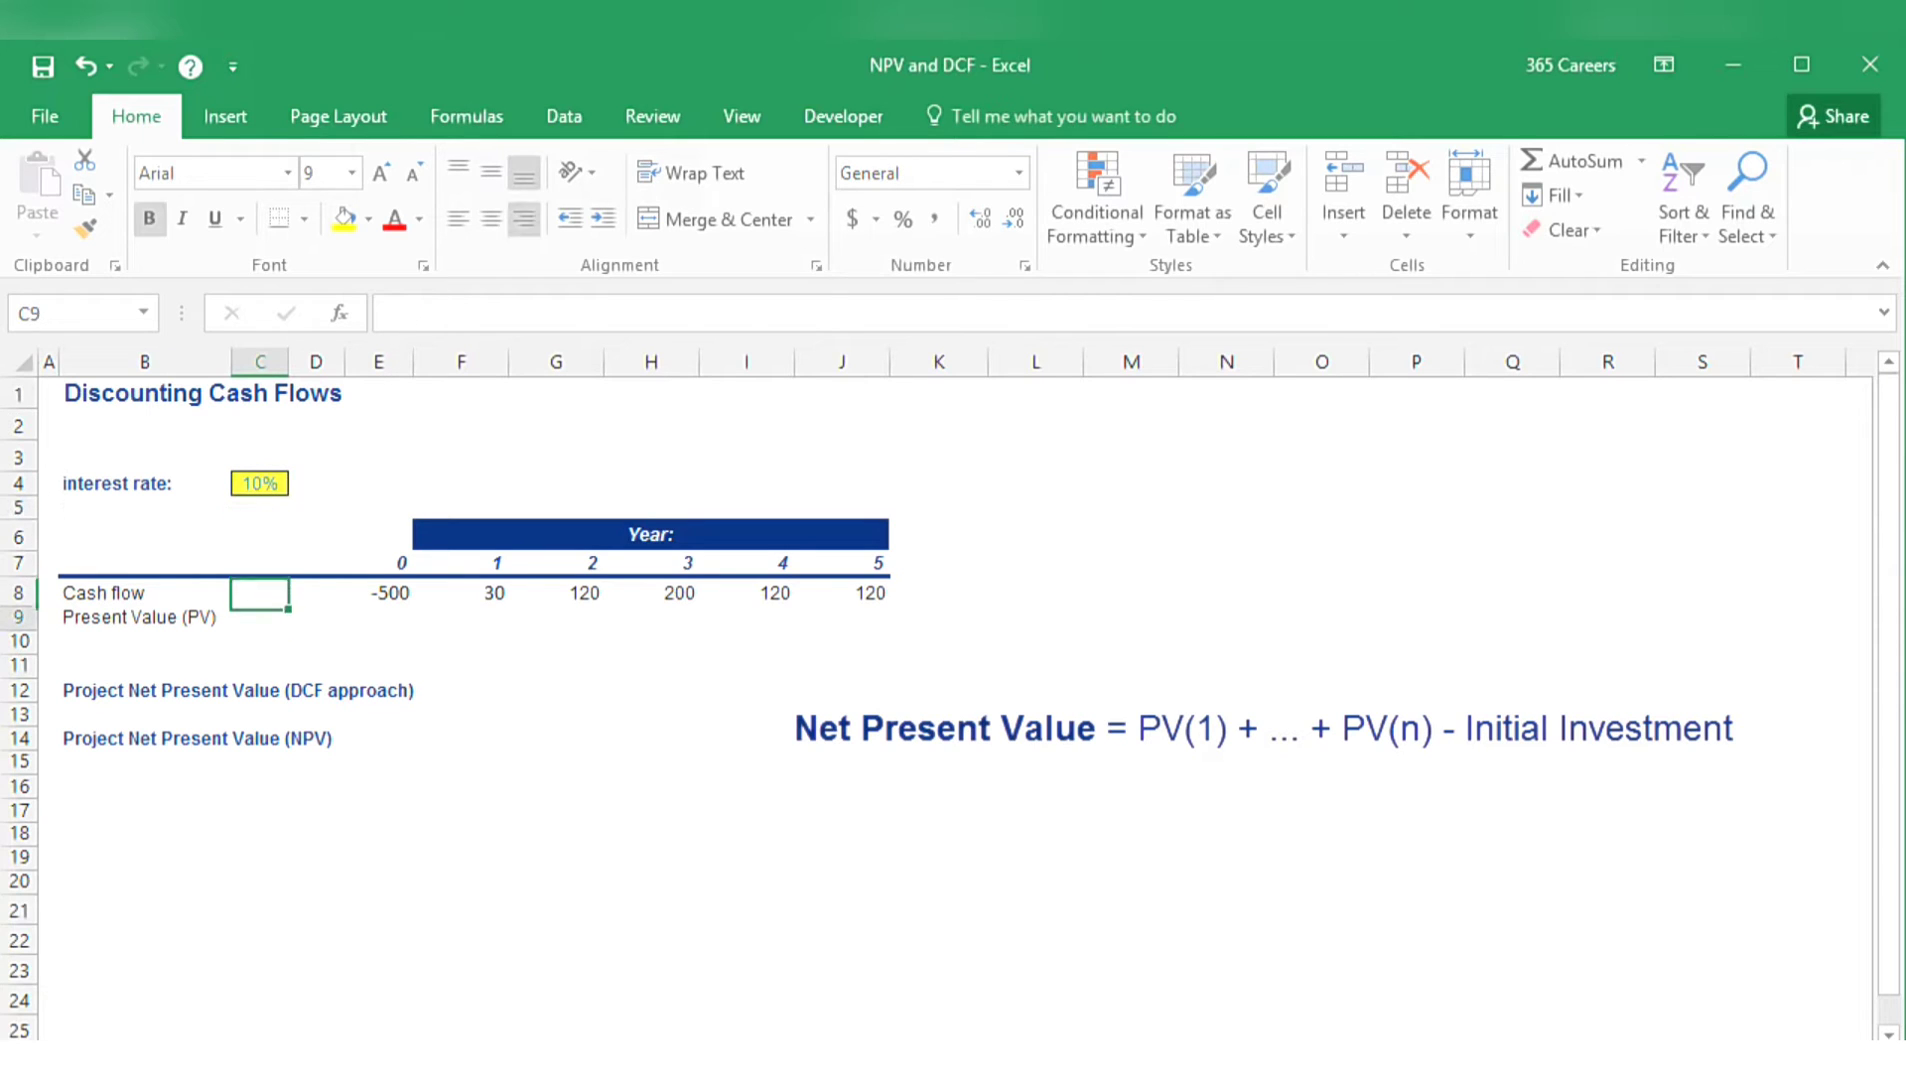
key("Down")
key("Right")
key("Right")
key("Up")
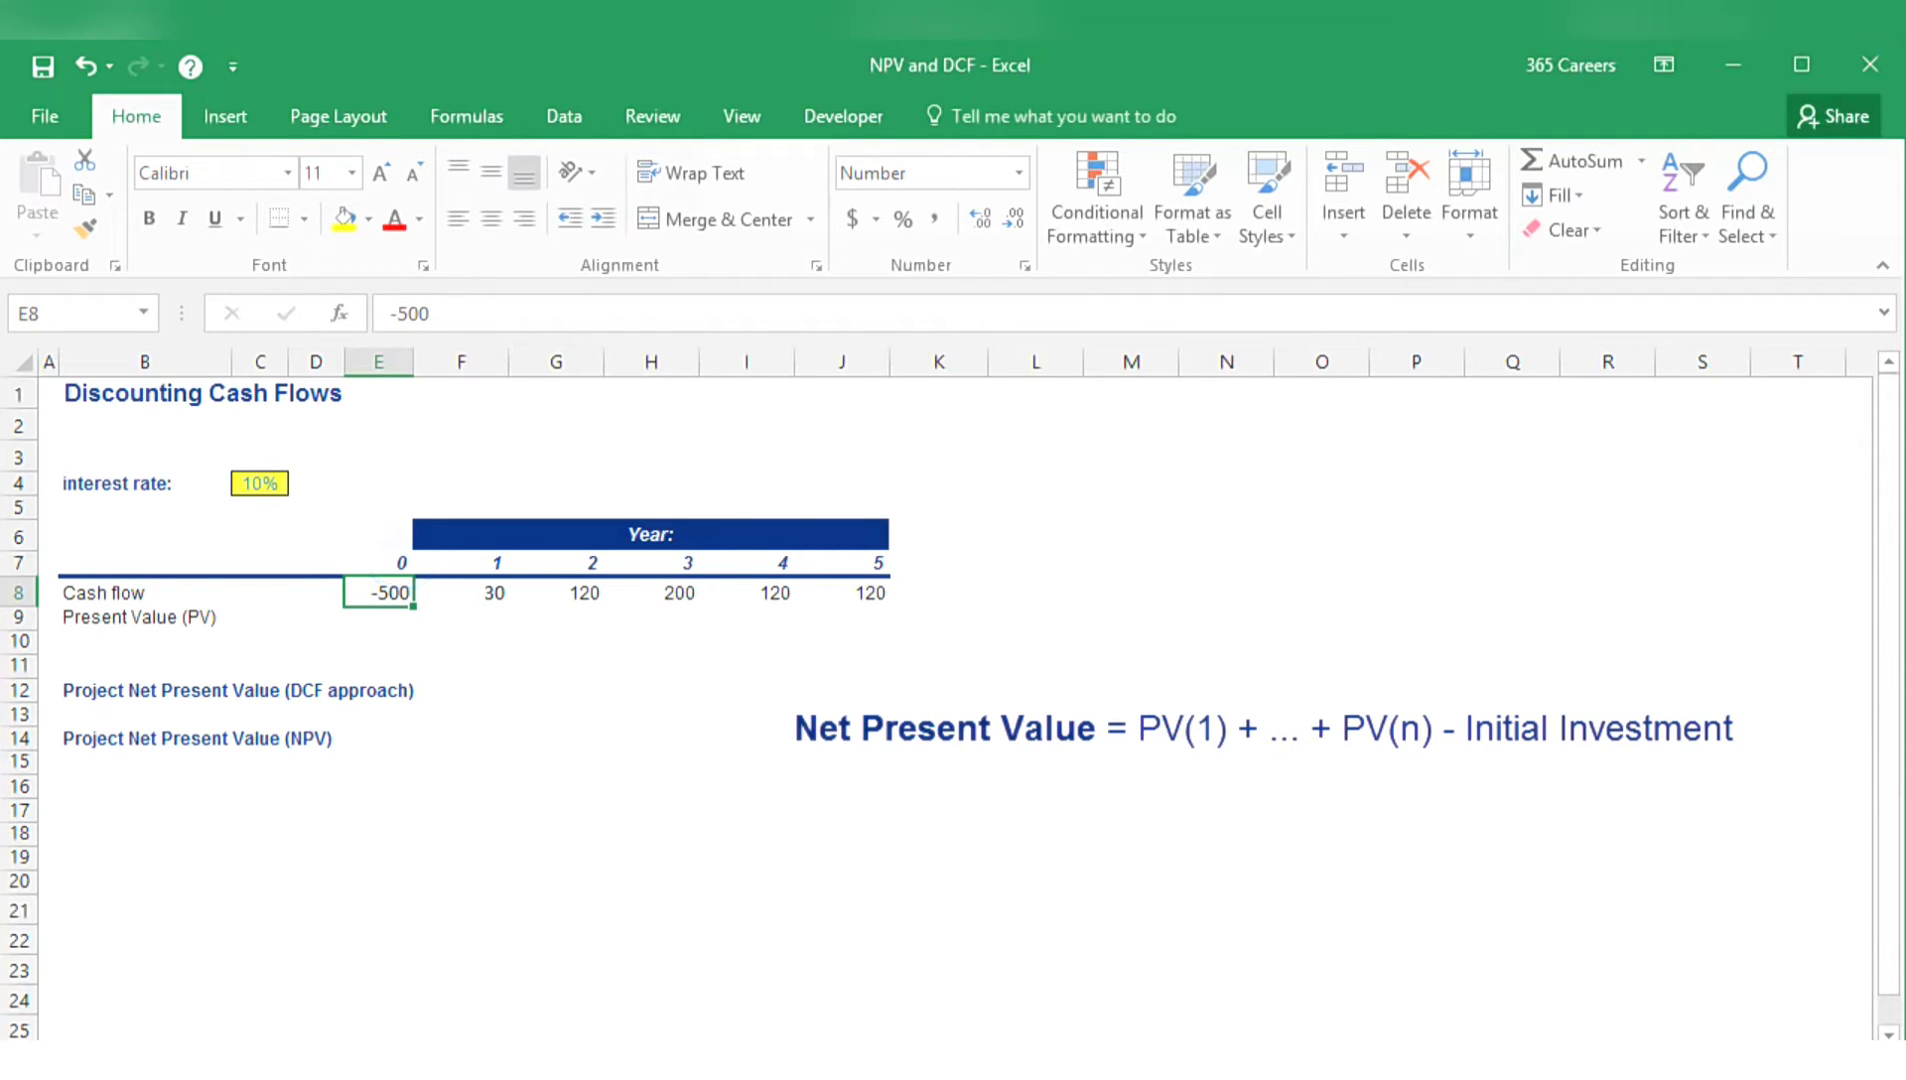
key("ctrl+c")
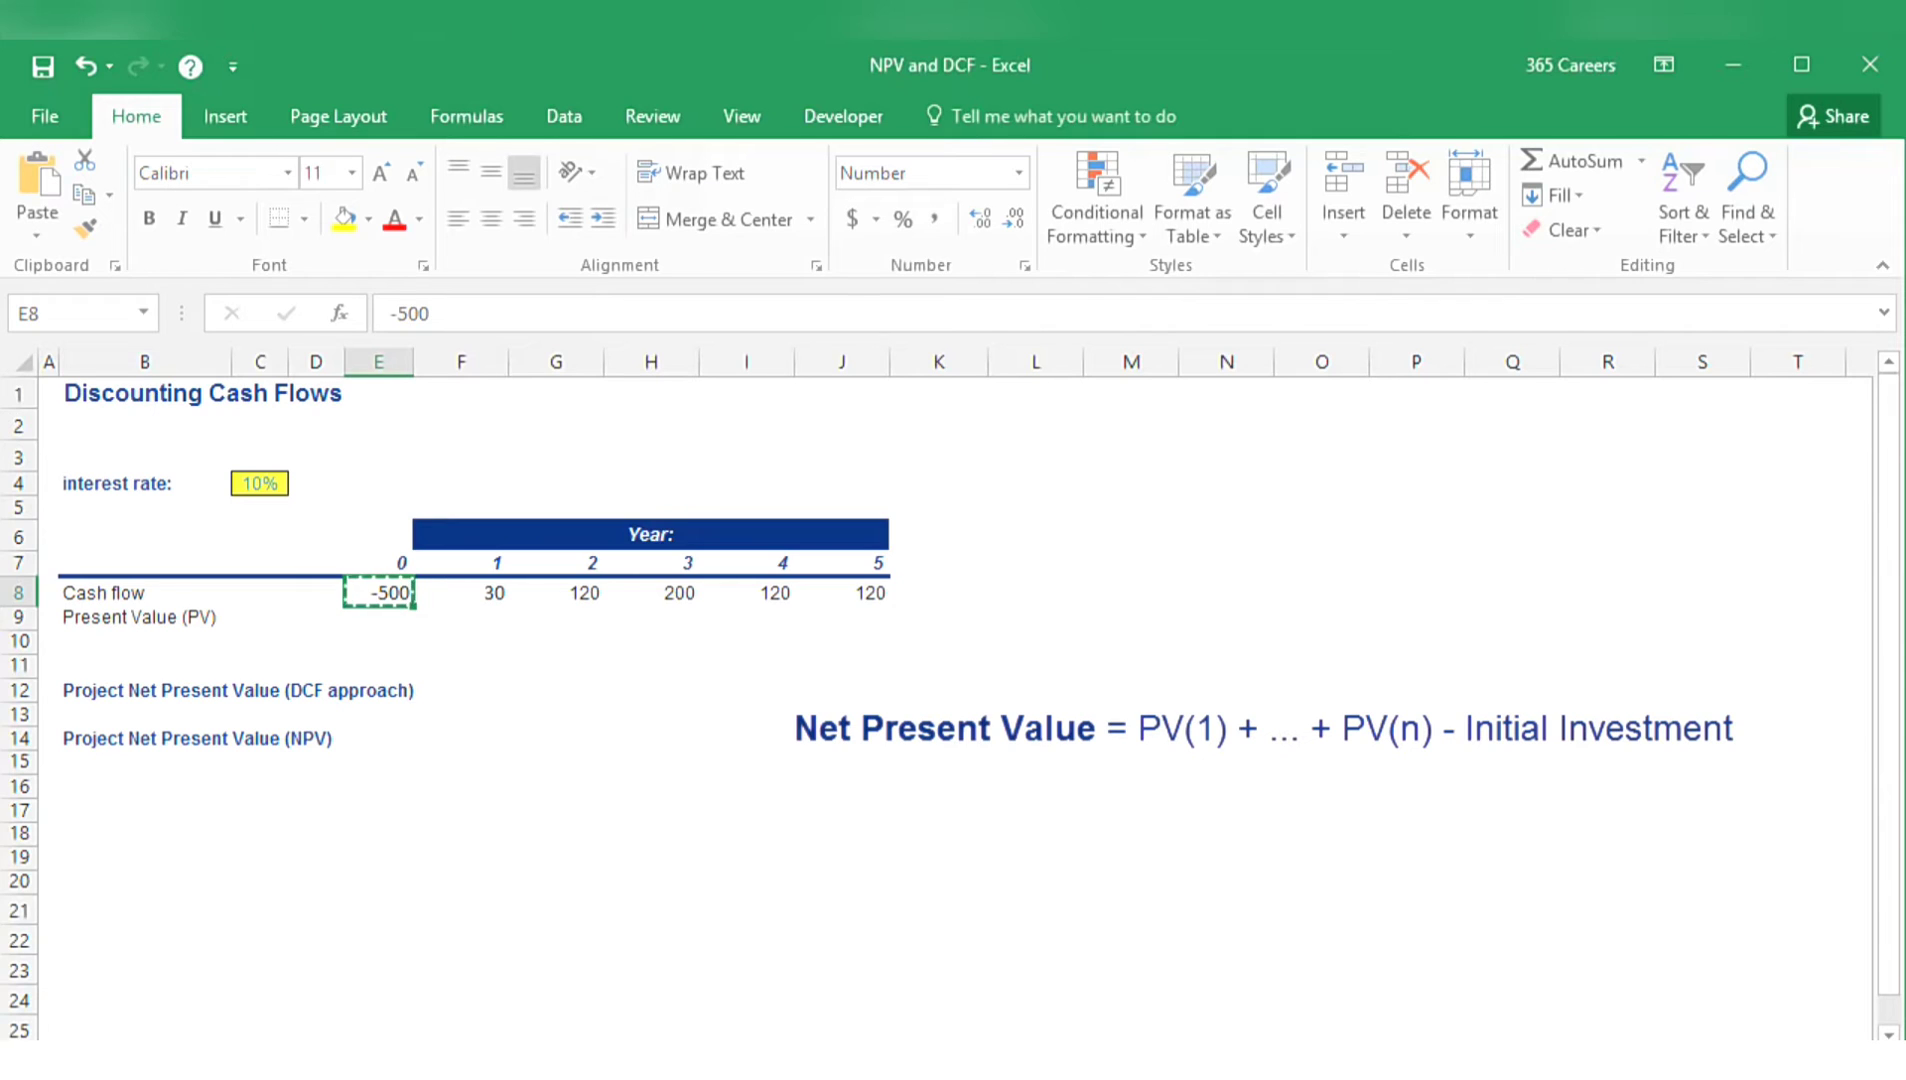
key("Down")
key("Return")
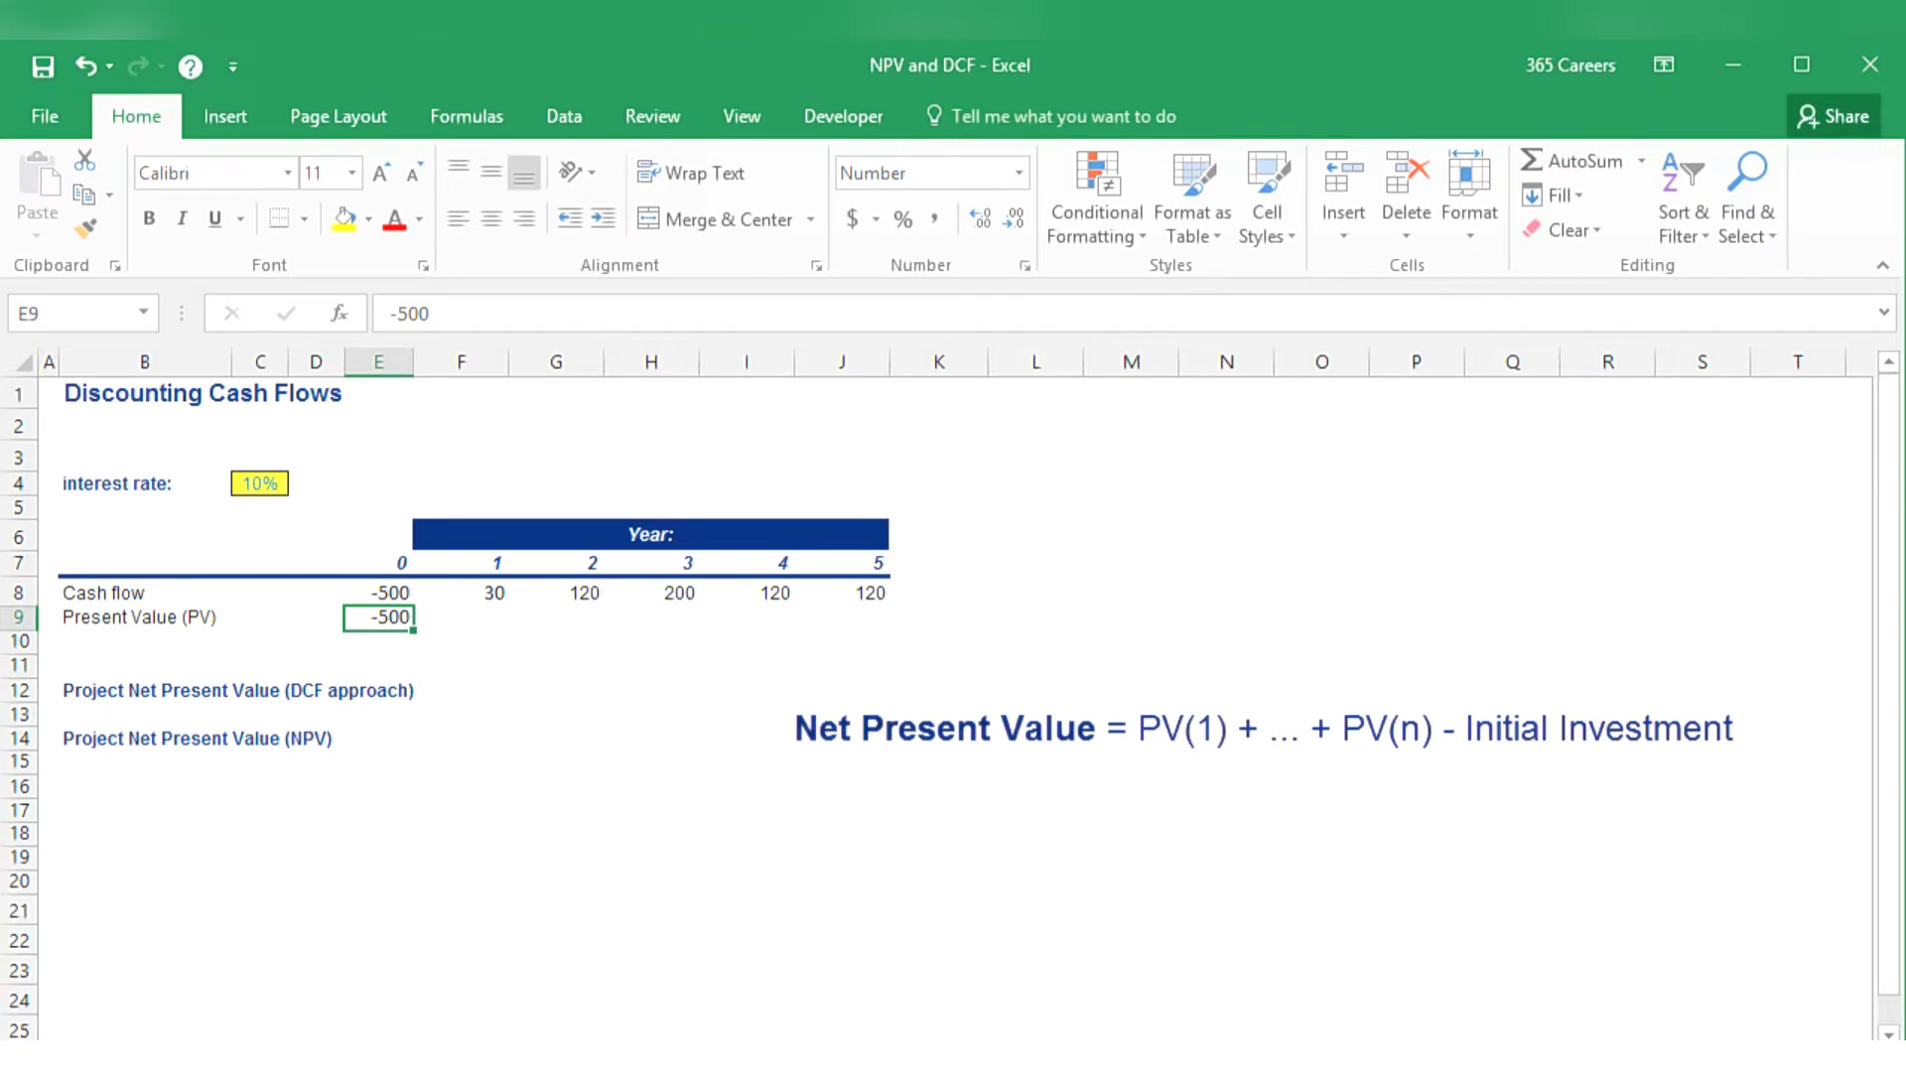
key("Up")
key("Right")
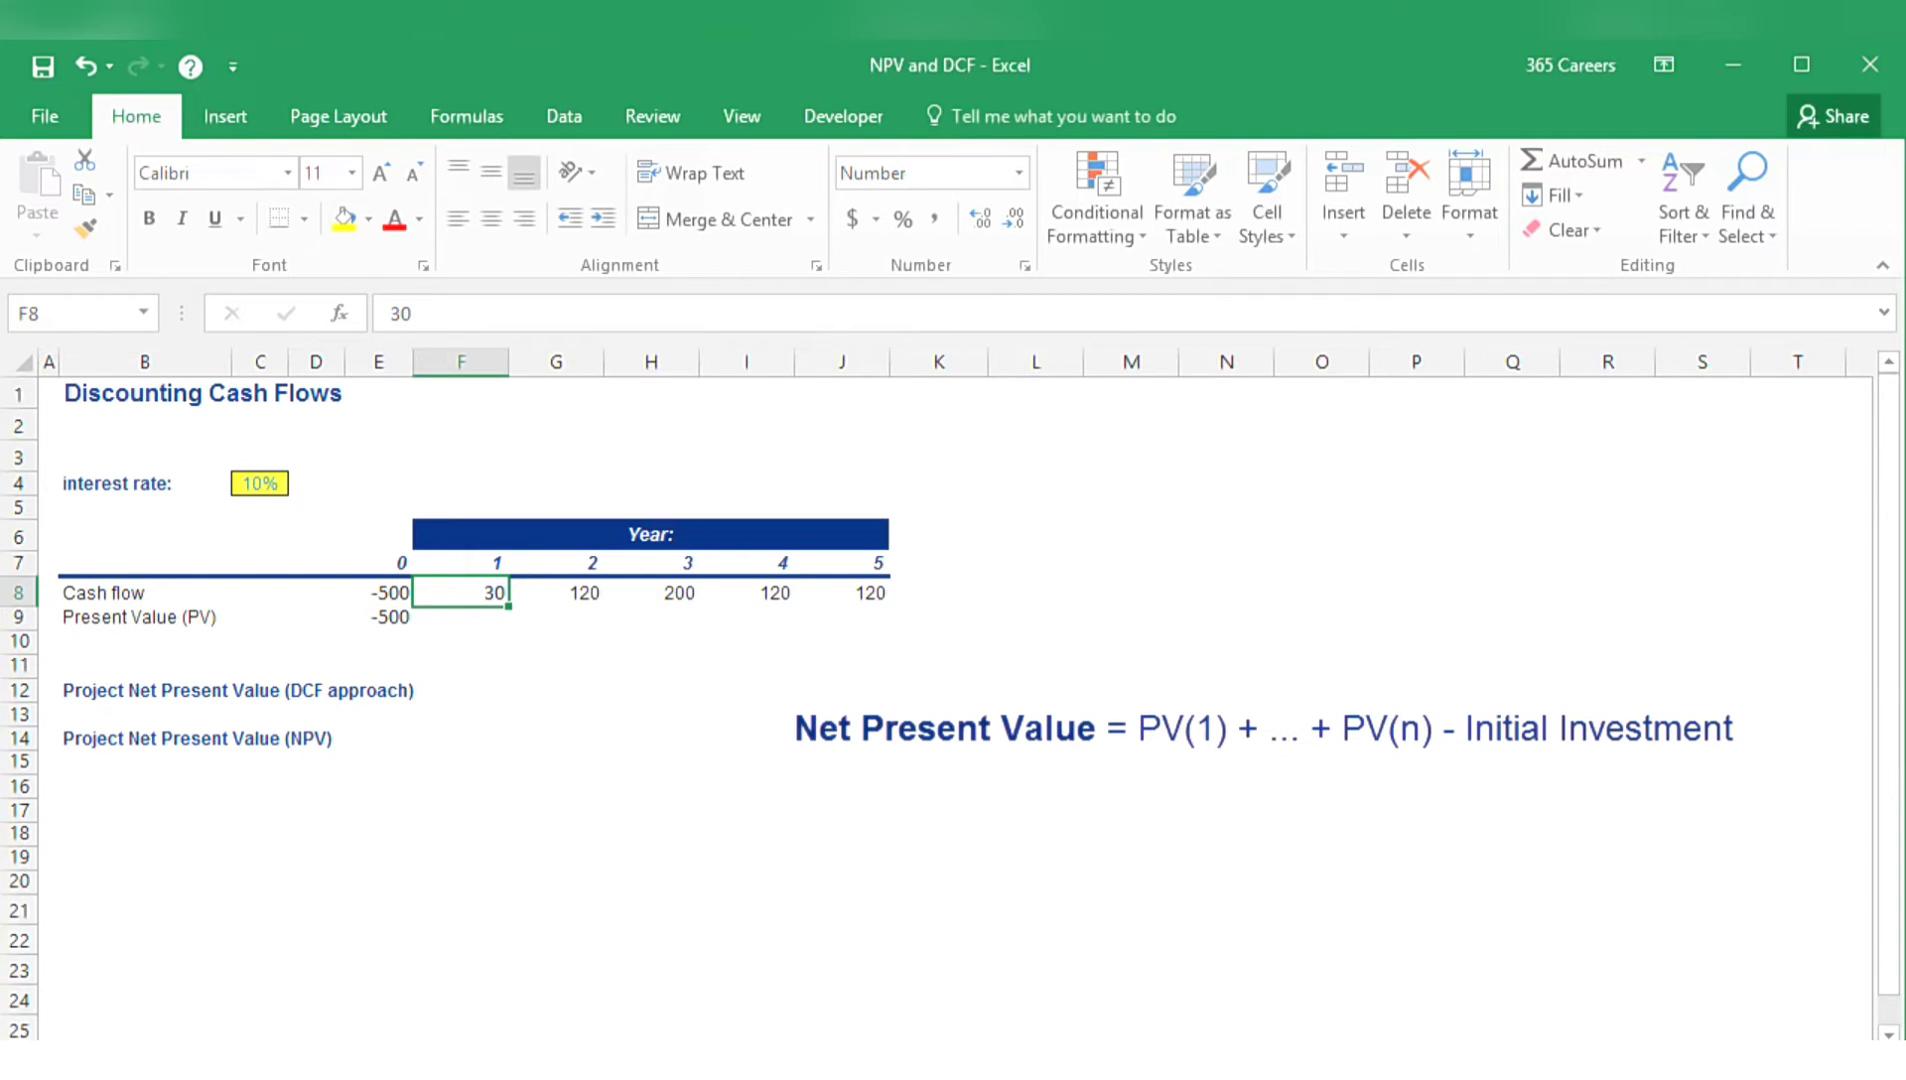
key("Right")
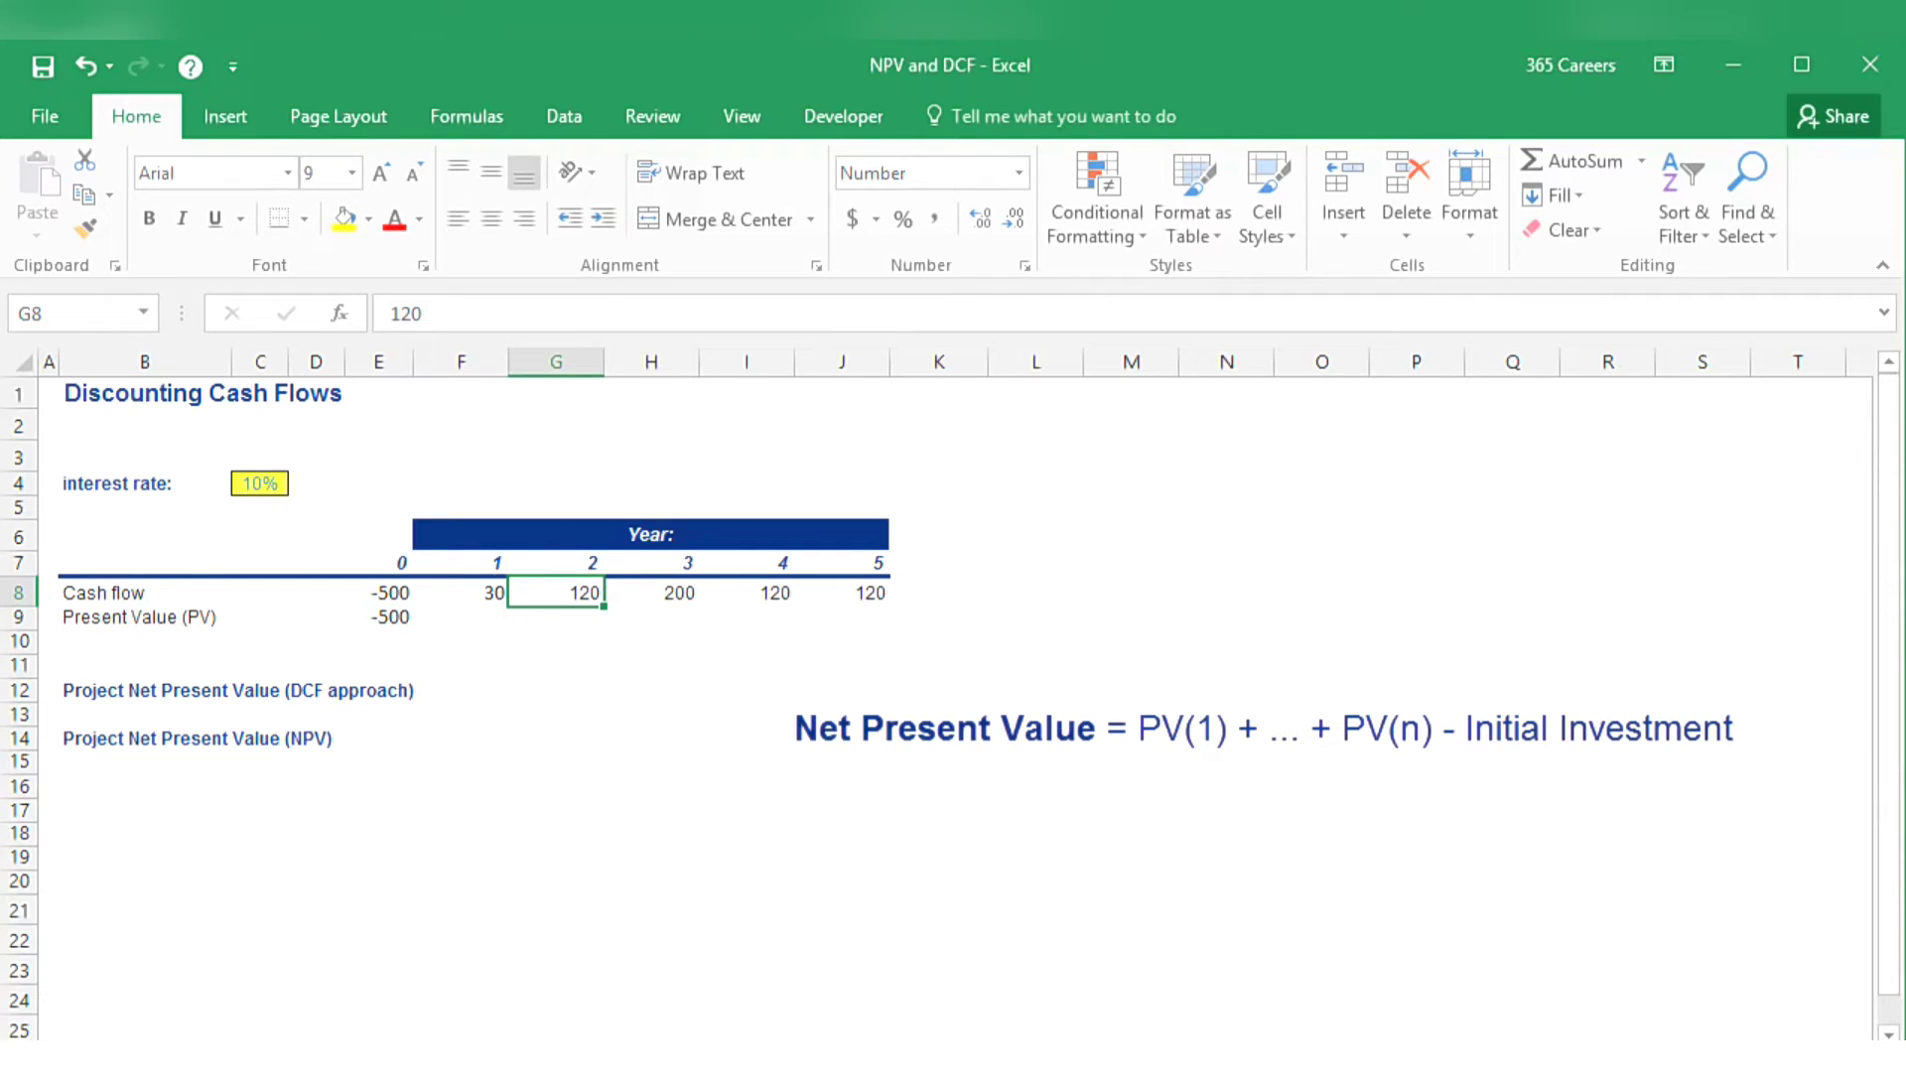
key("Left")
key("Down")
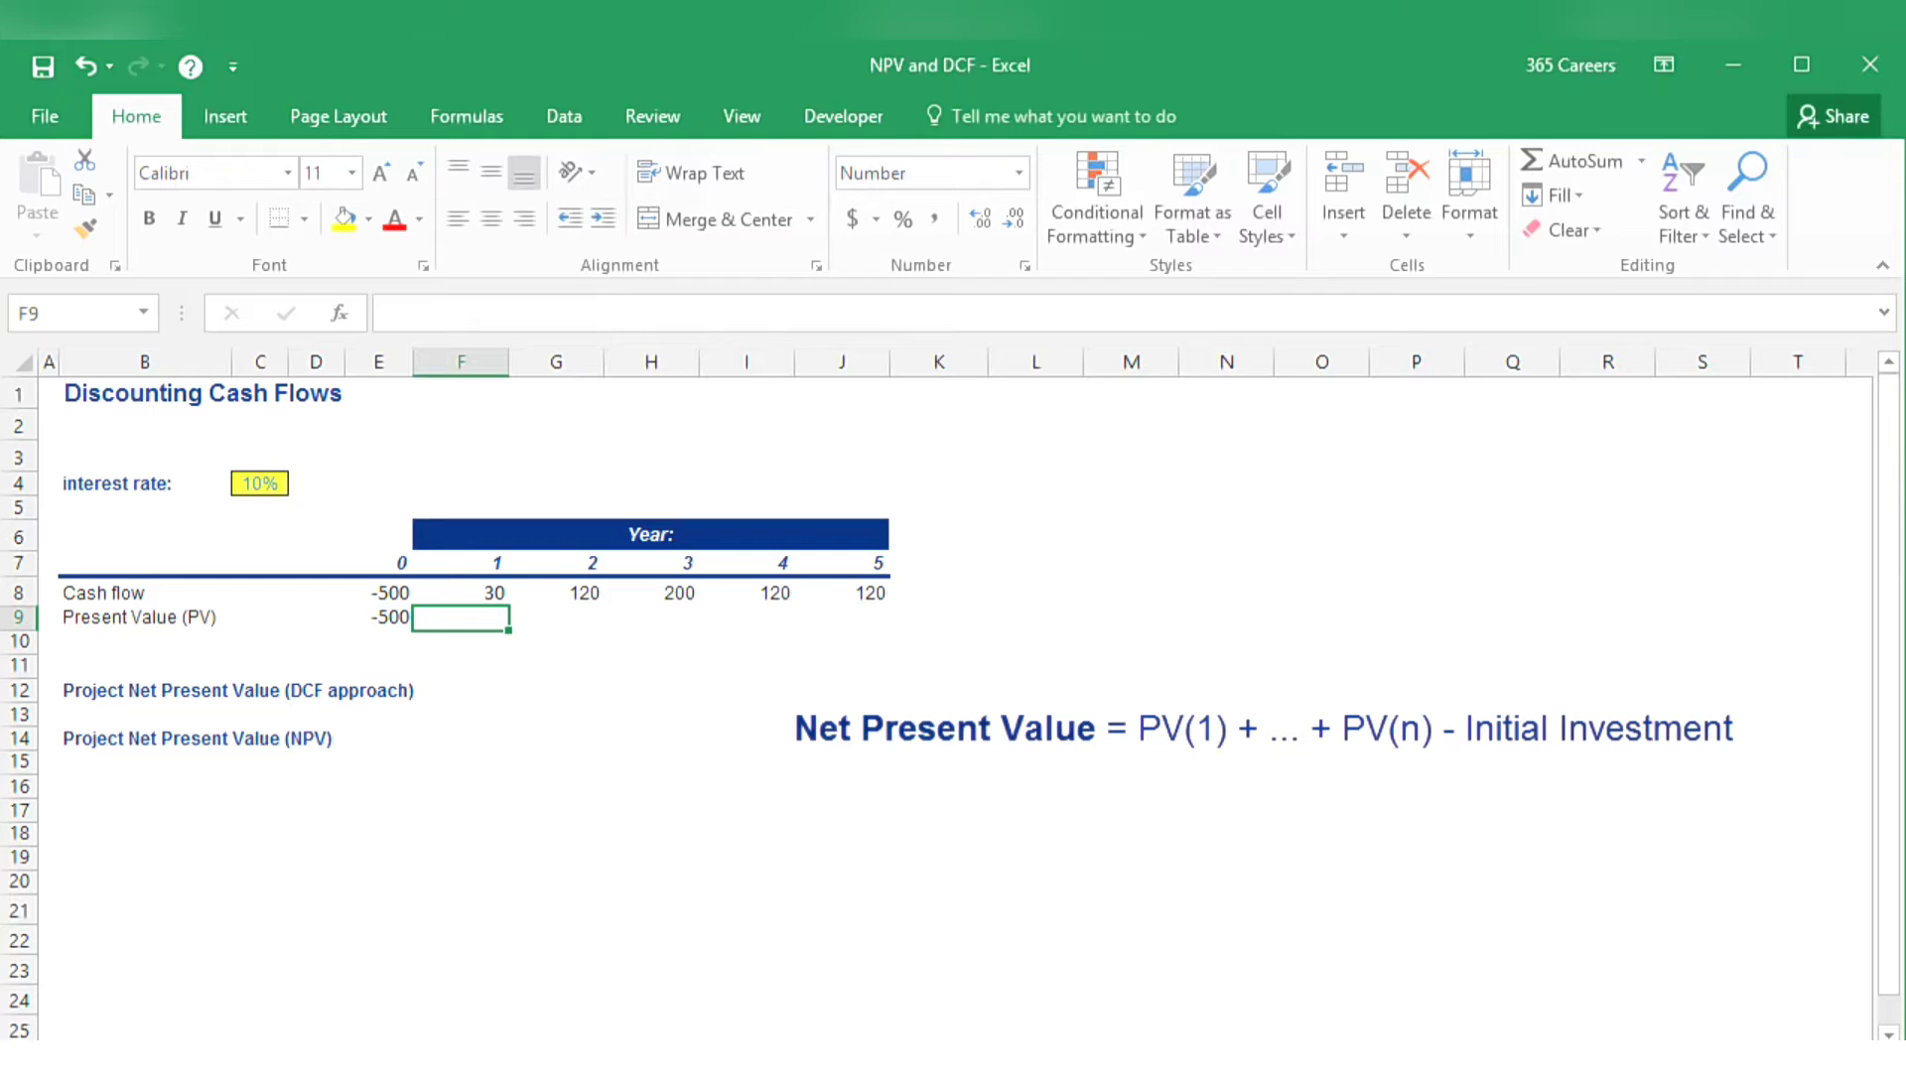
- Enter =F8/(1+C4)^F7 in F9, discounting the year-1 cash flow of 30 to 27
type("=")
key("Up")
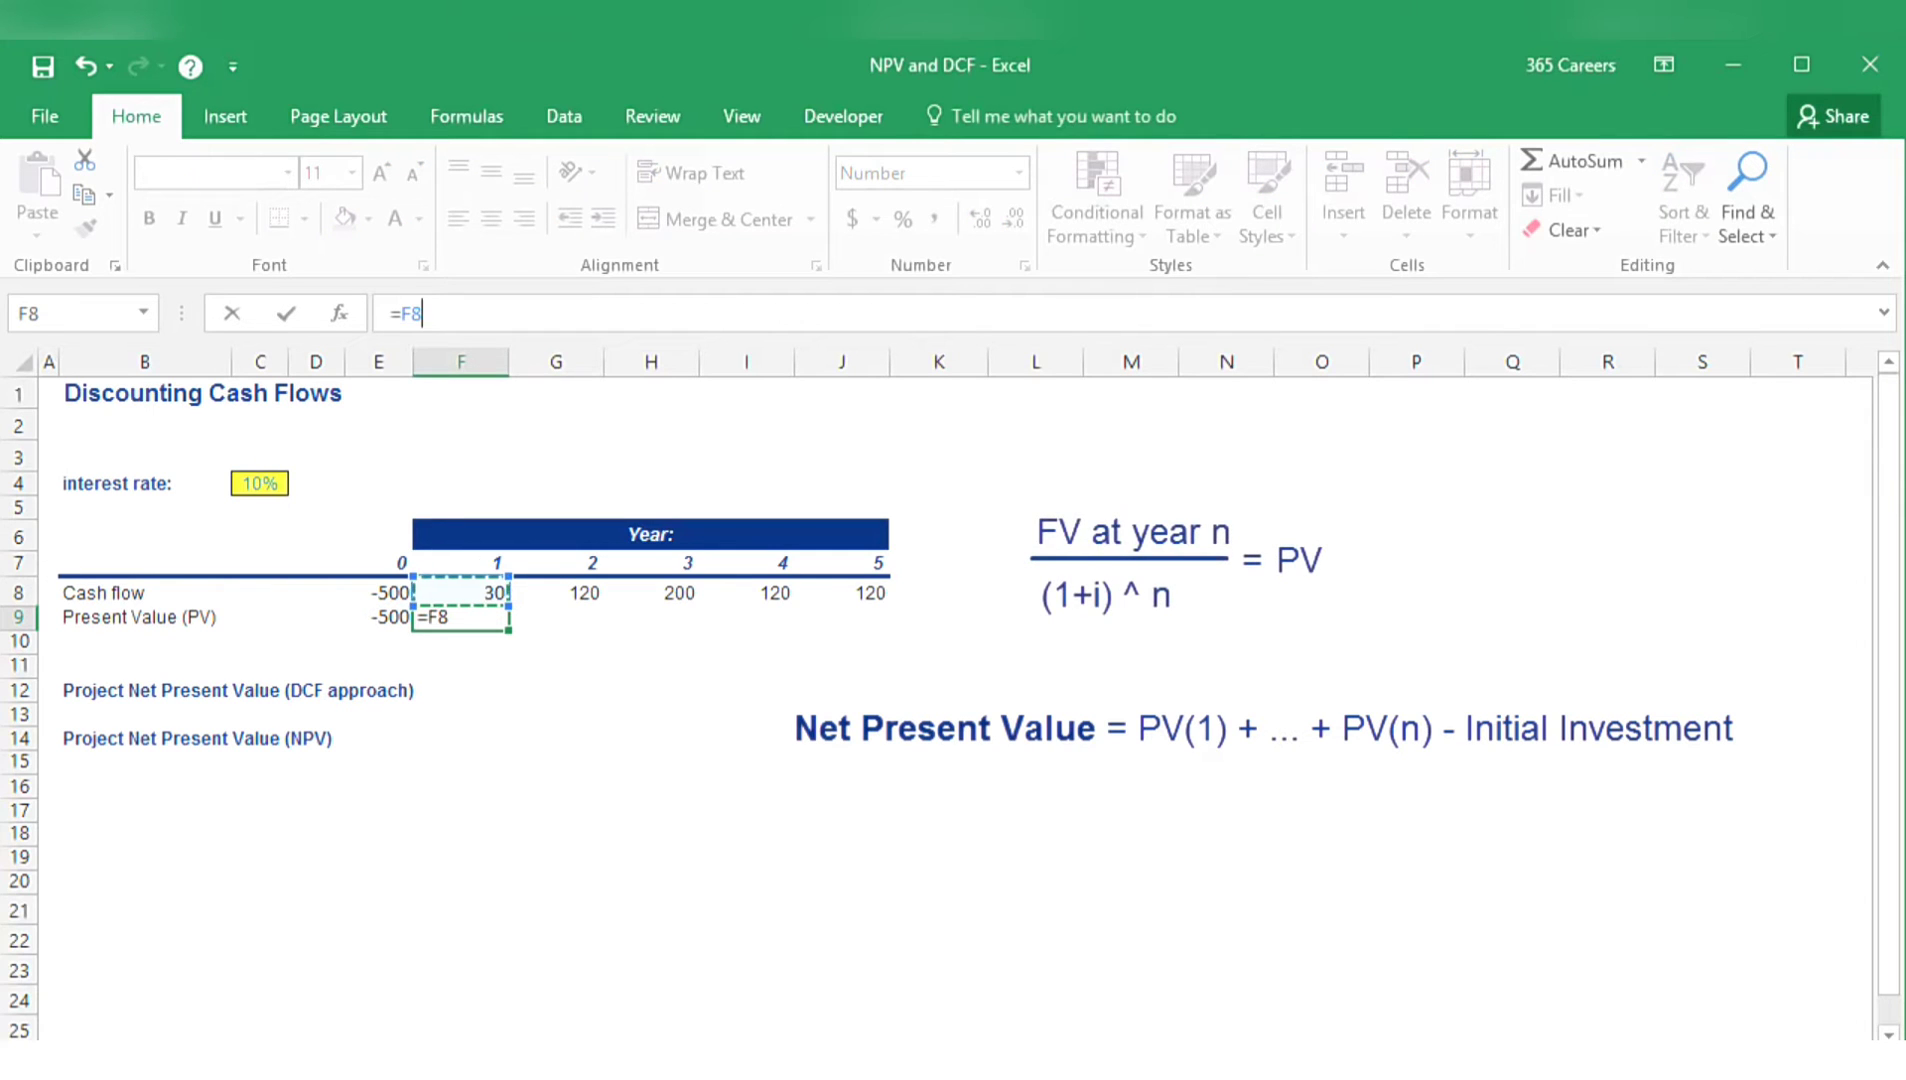
type("/(1+")
key("Left")
key("Left")
key("Left")
key("Up")
key("Up")
key("Up")
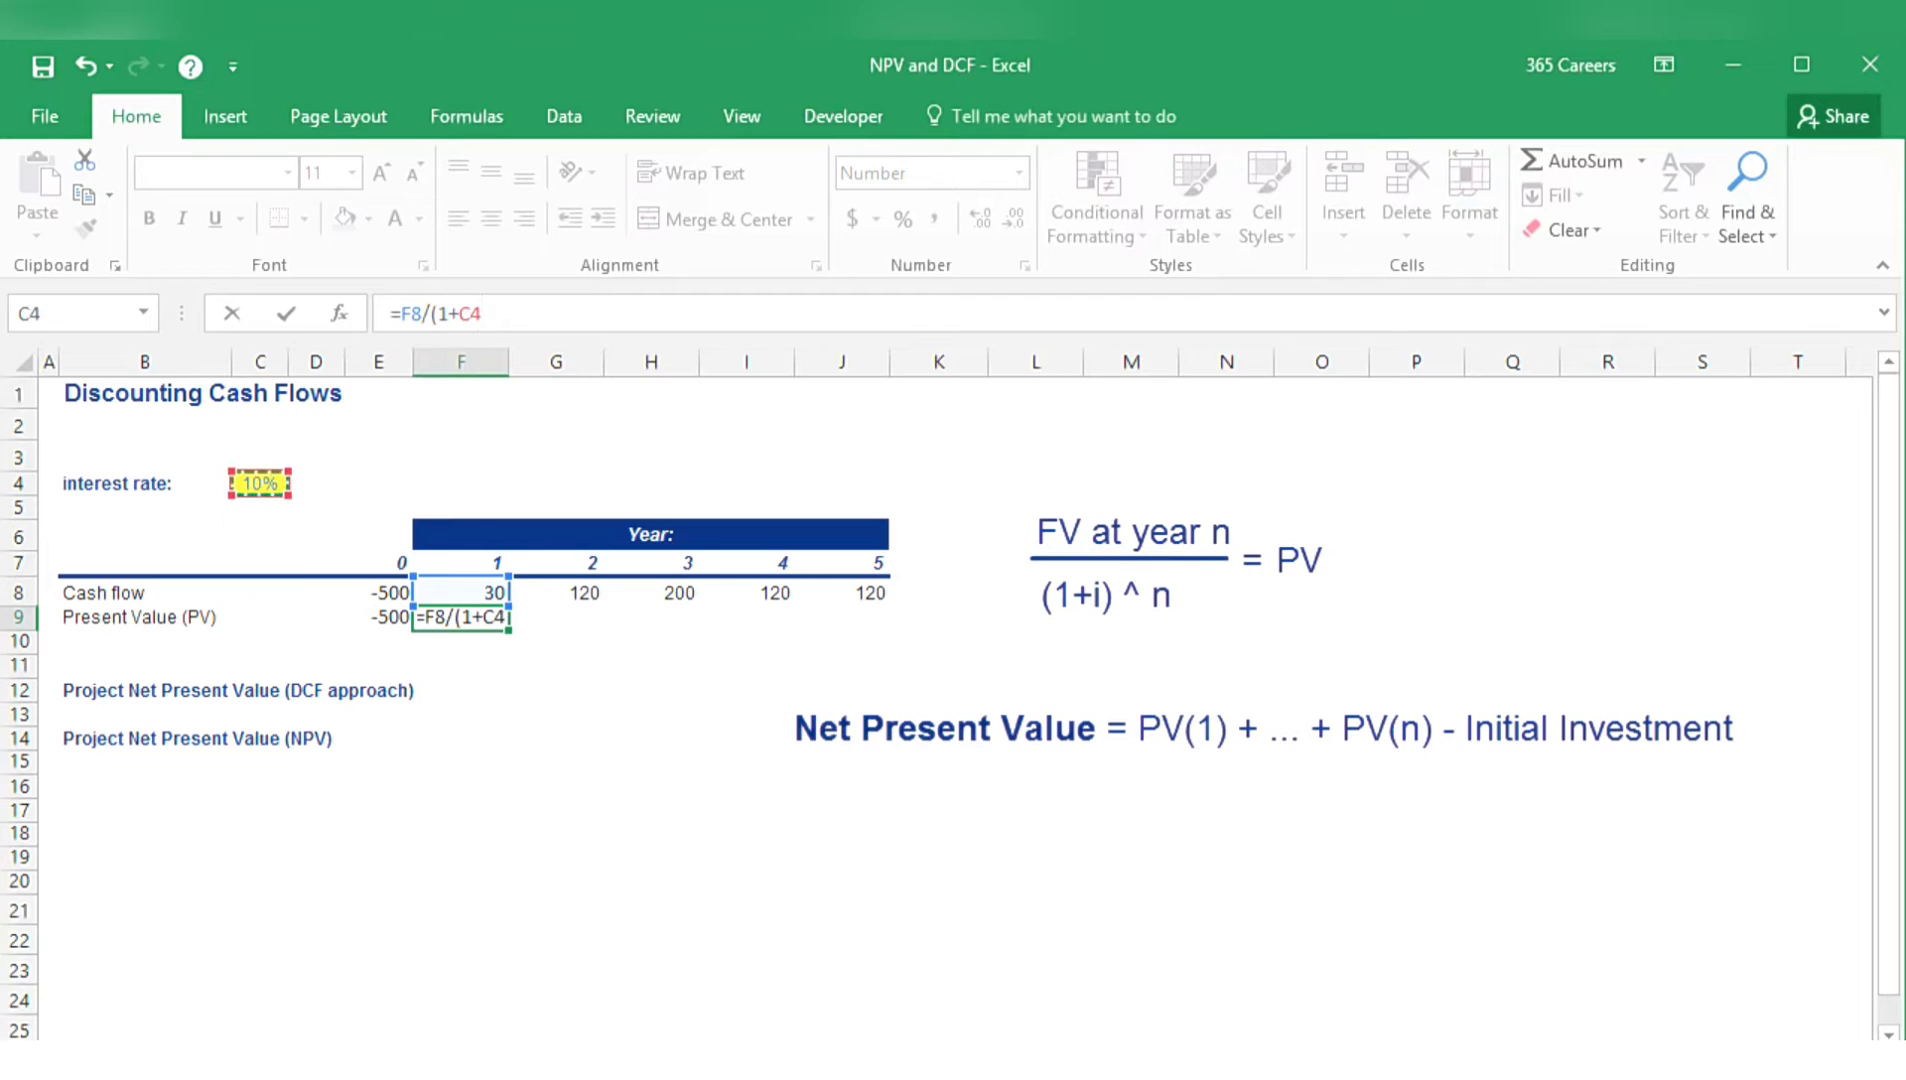
type(")")
type("^")
key("Up")
key("Up")
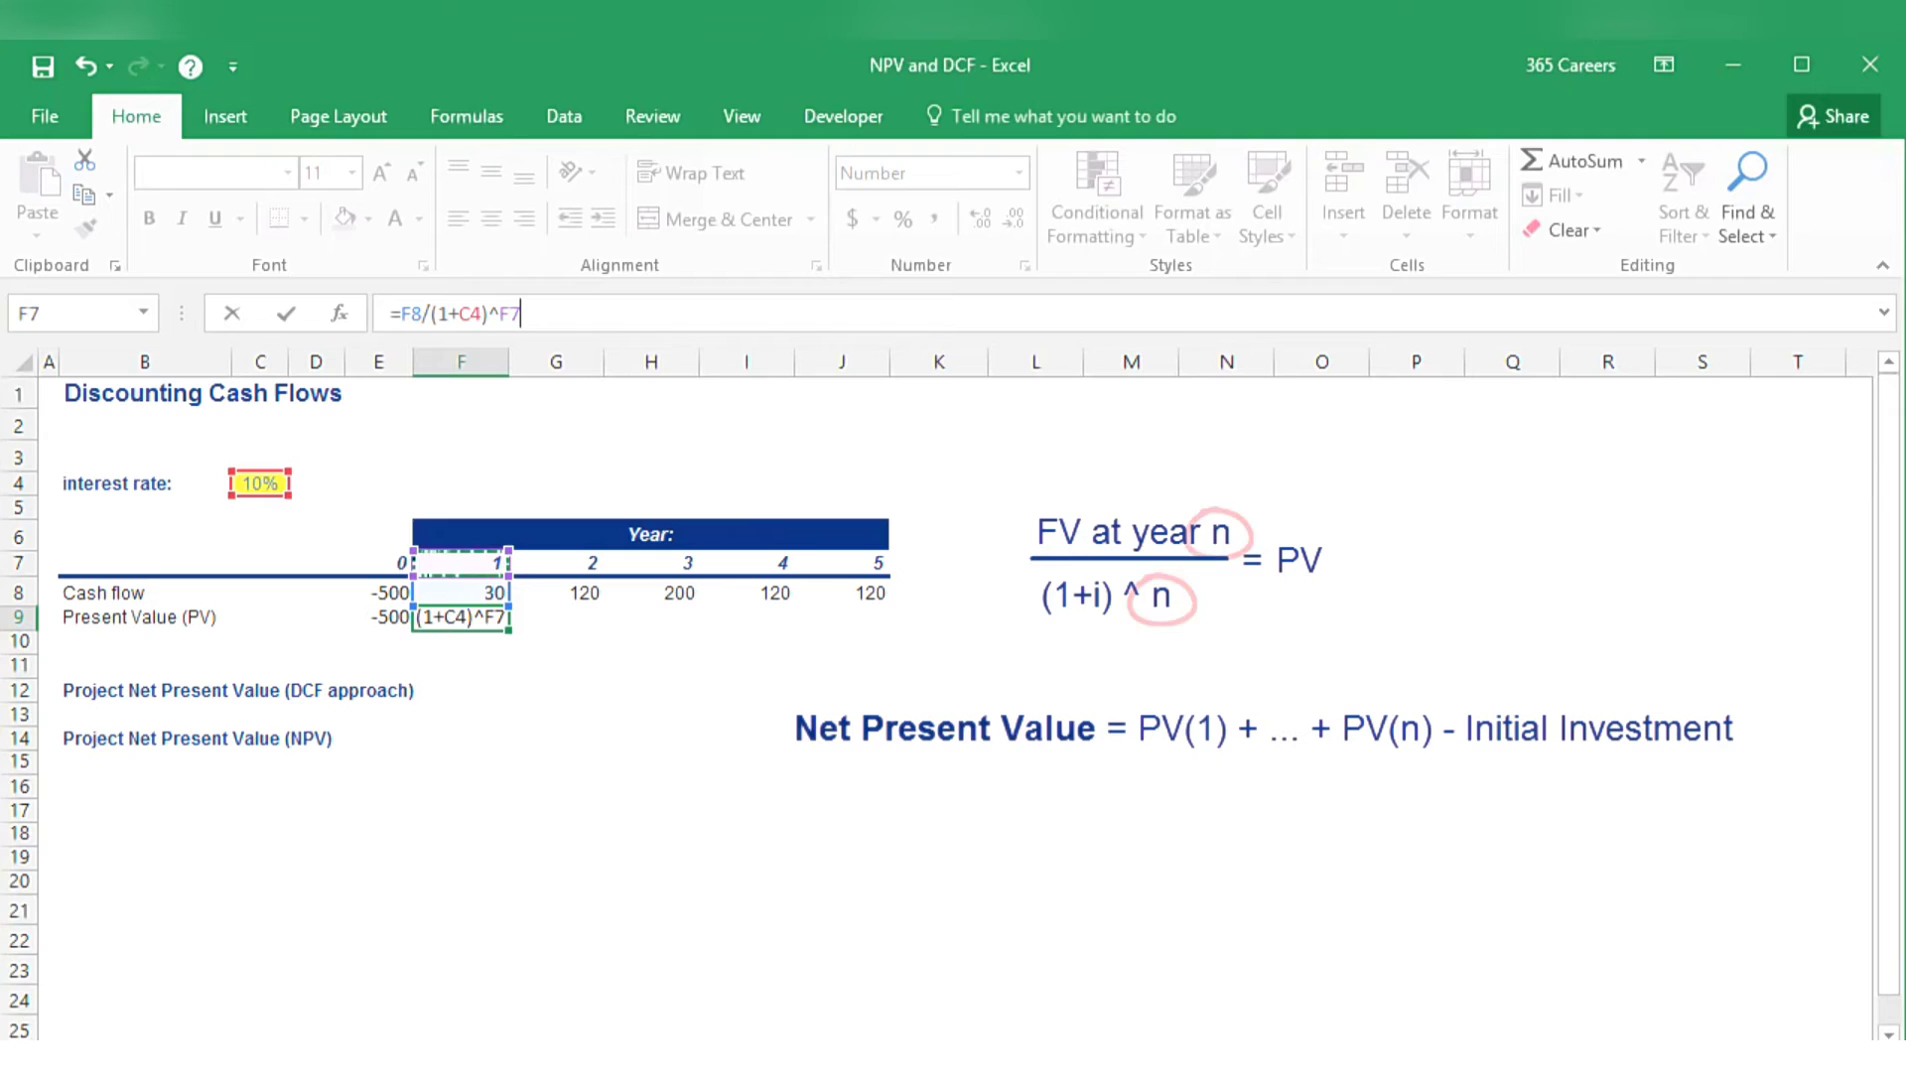
key("ctrl+Return")
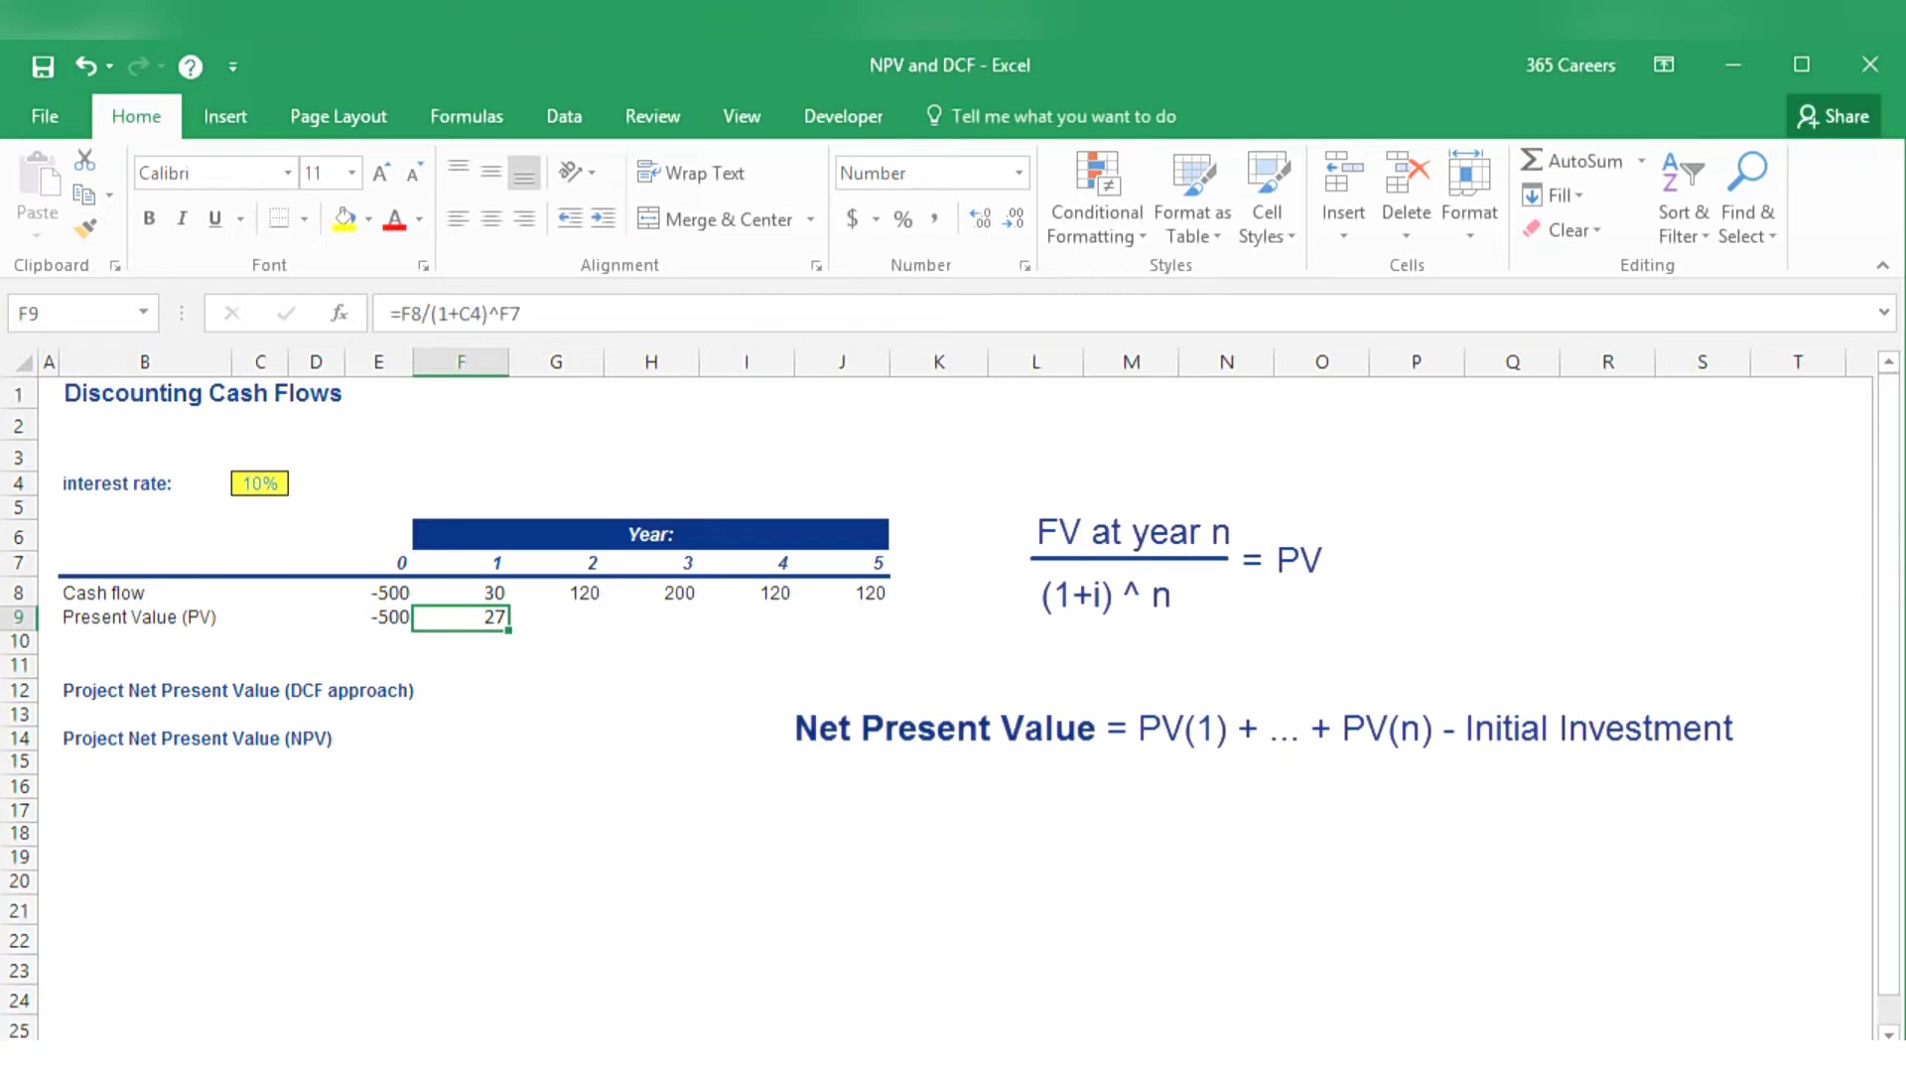
key("Right")
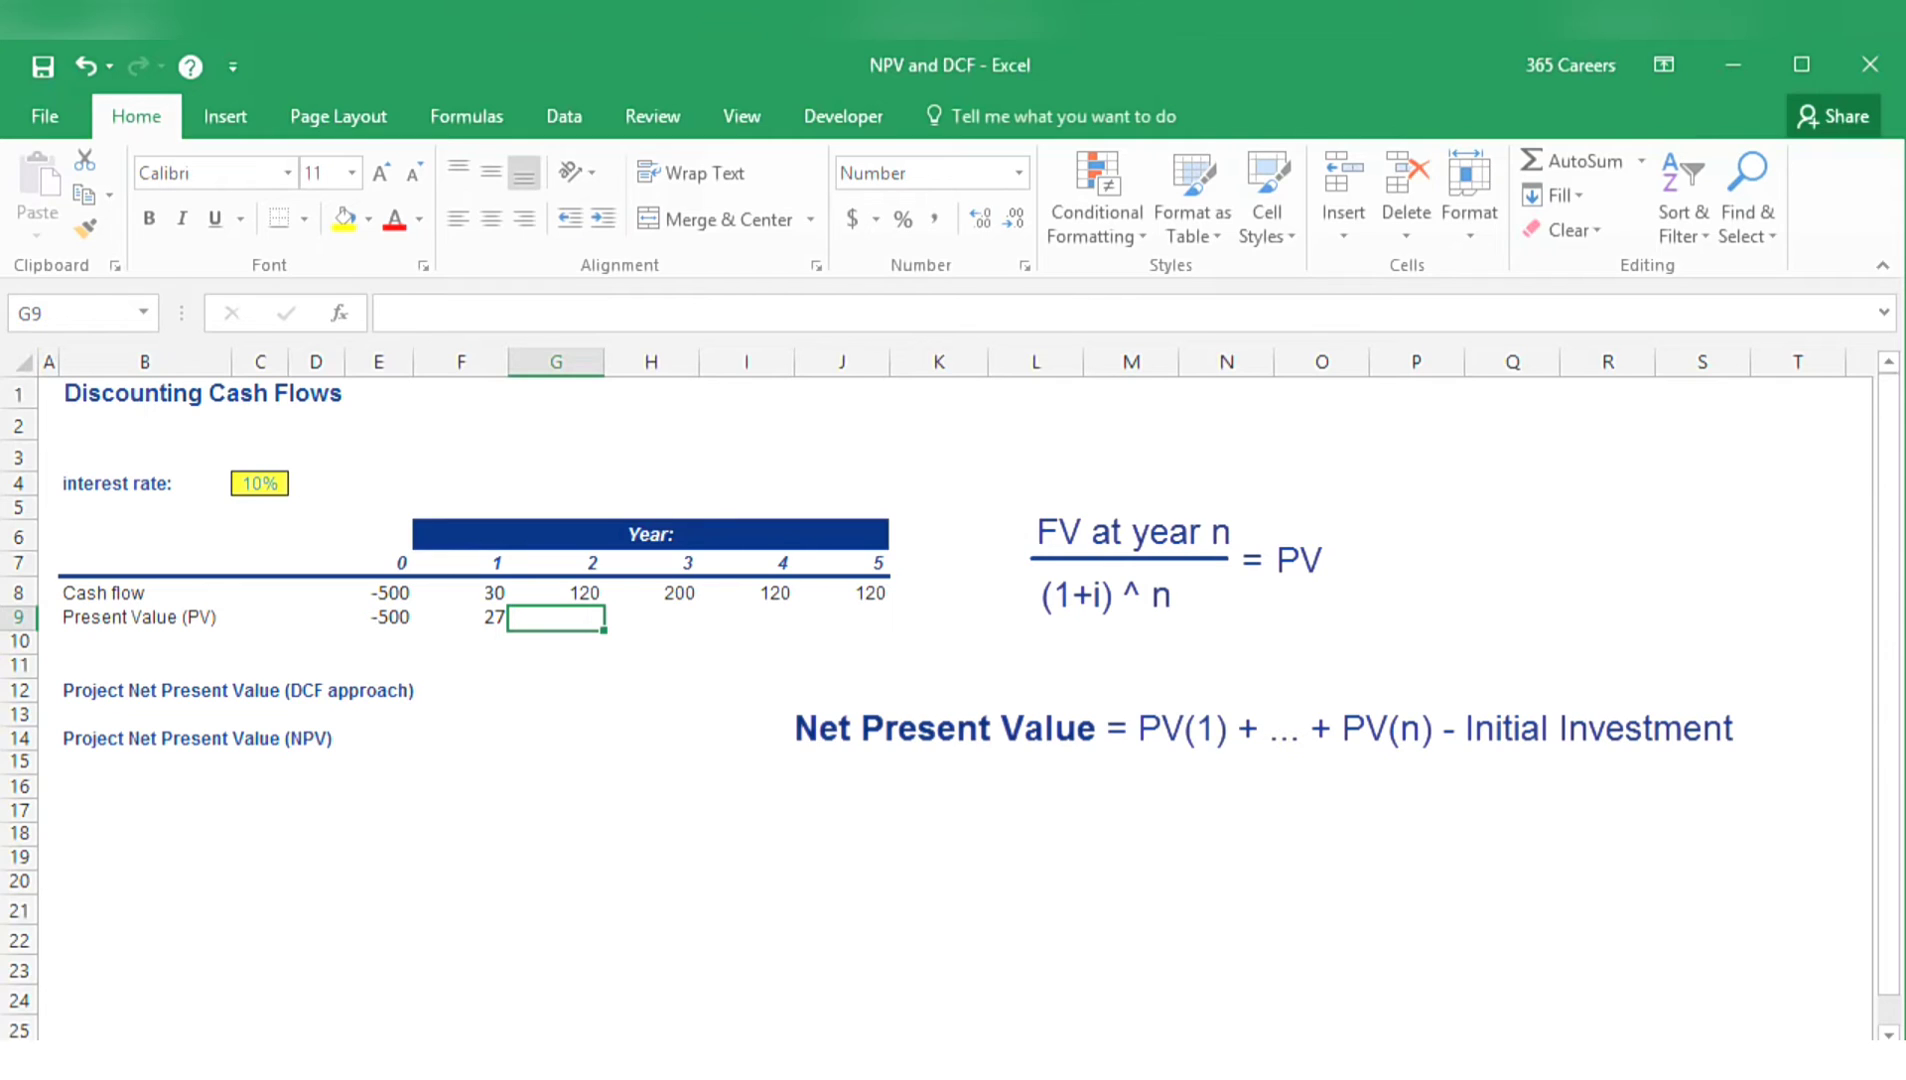
- Make the C4 rate reference in F9 absolute and copy the formula across G9:J9
key("Left")
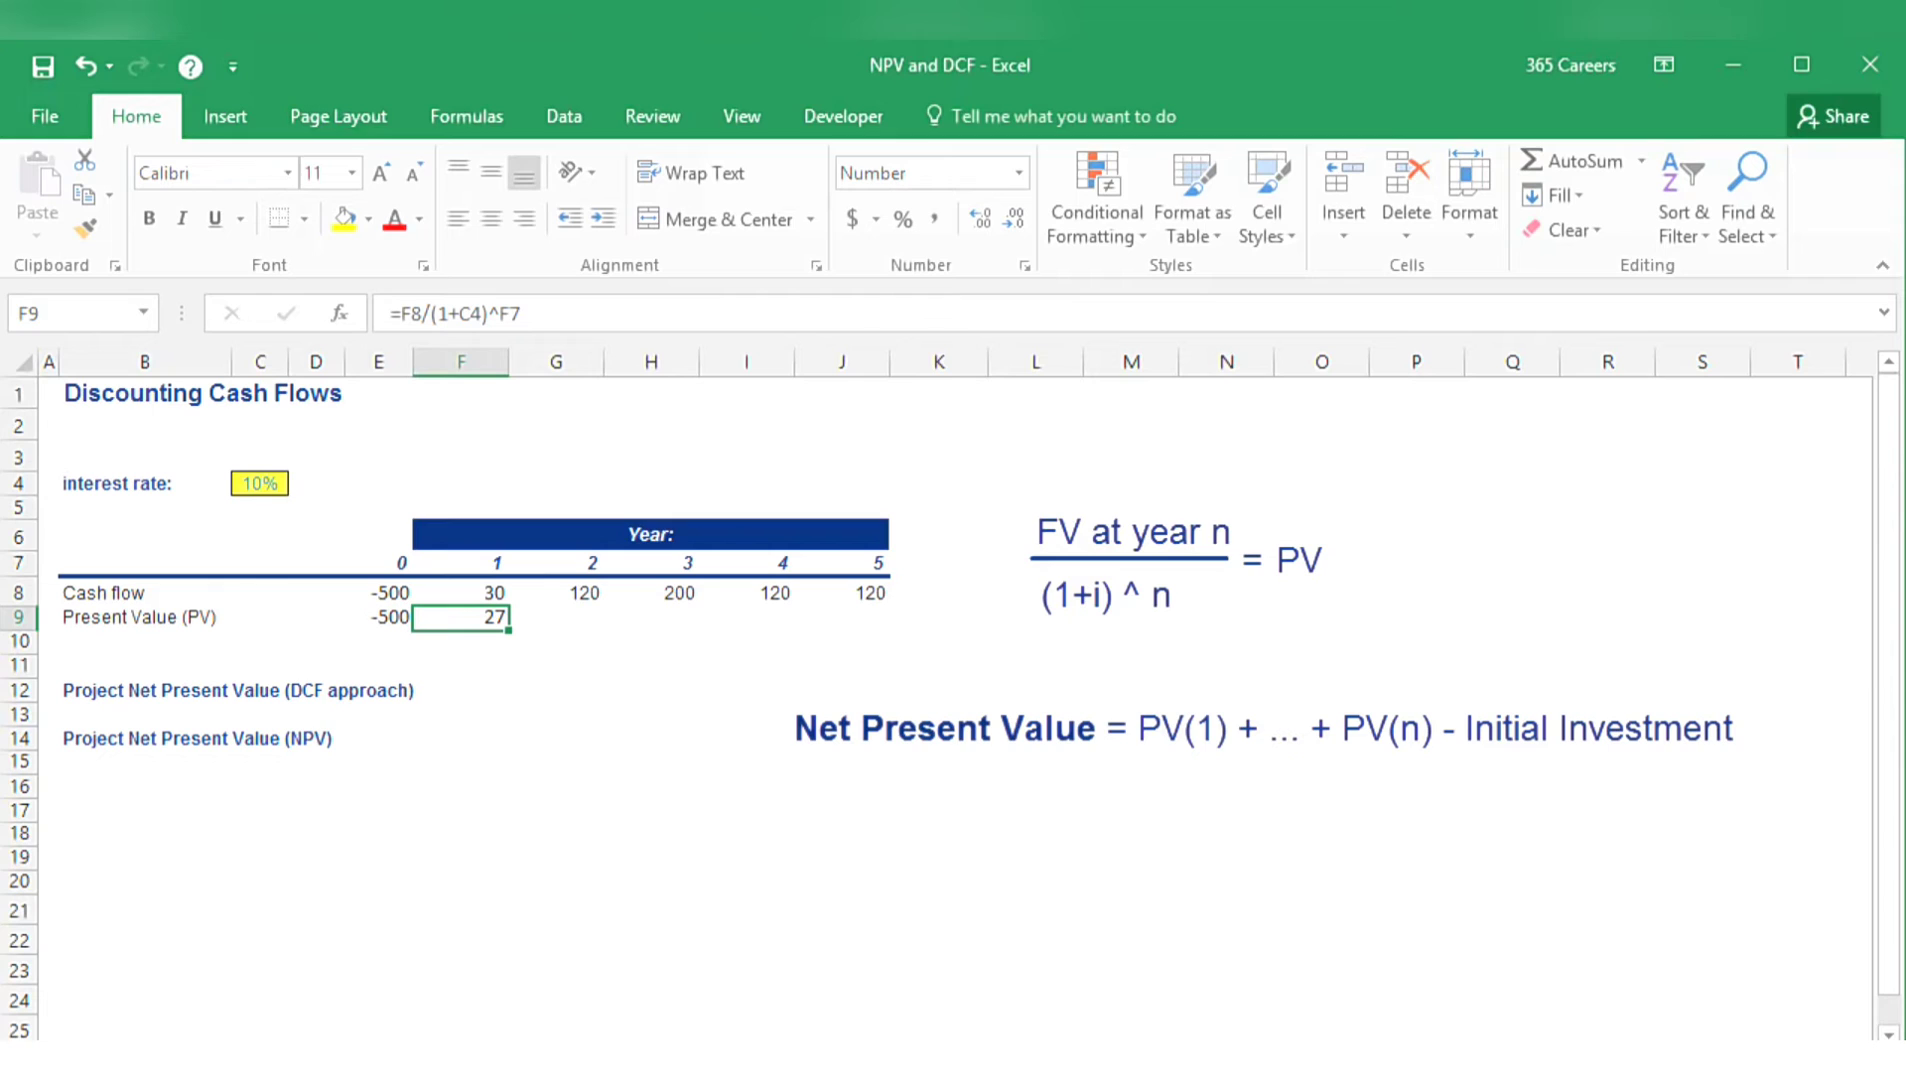
key("F2")
key("Left")
key("Left")
key("Left")
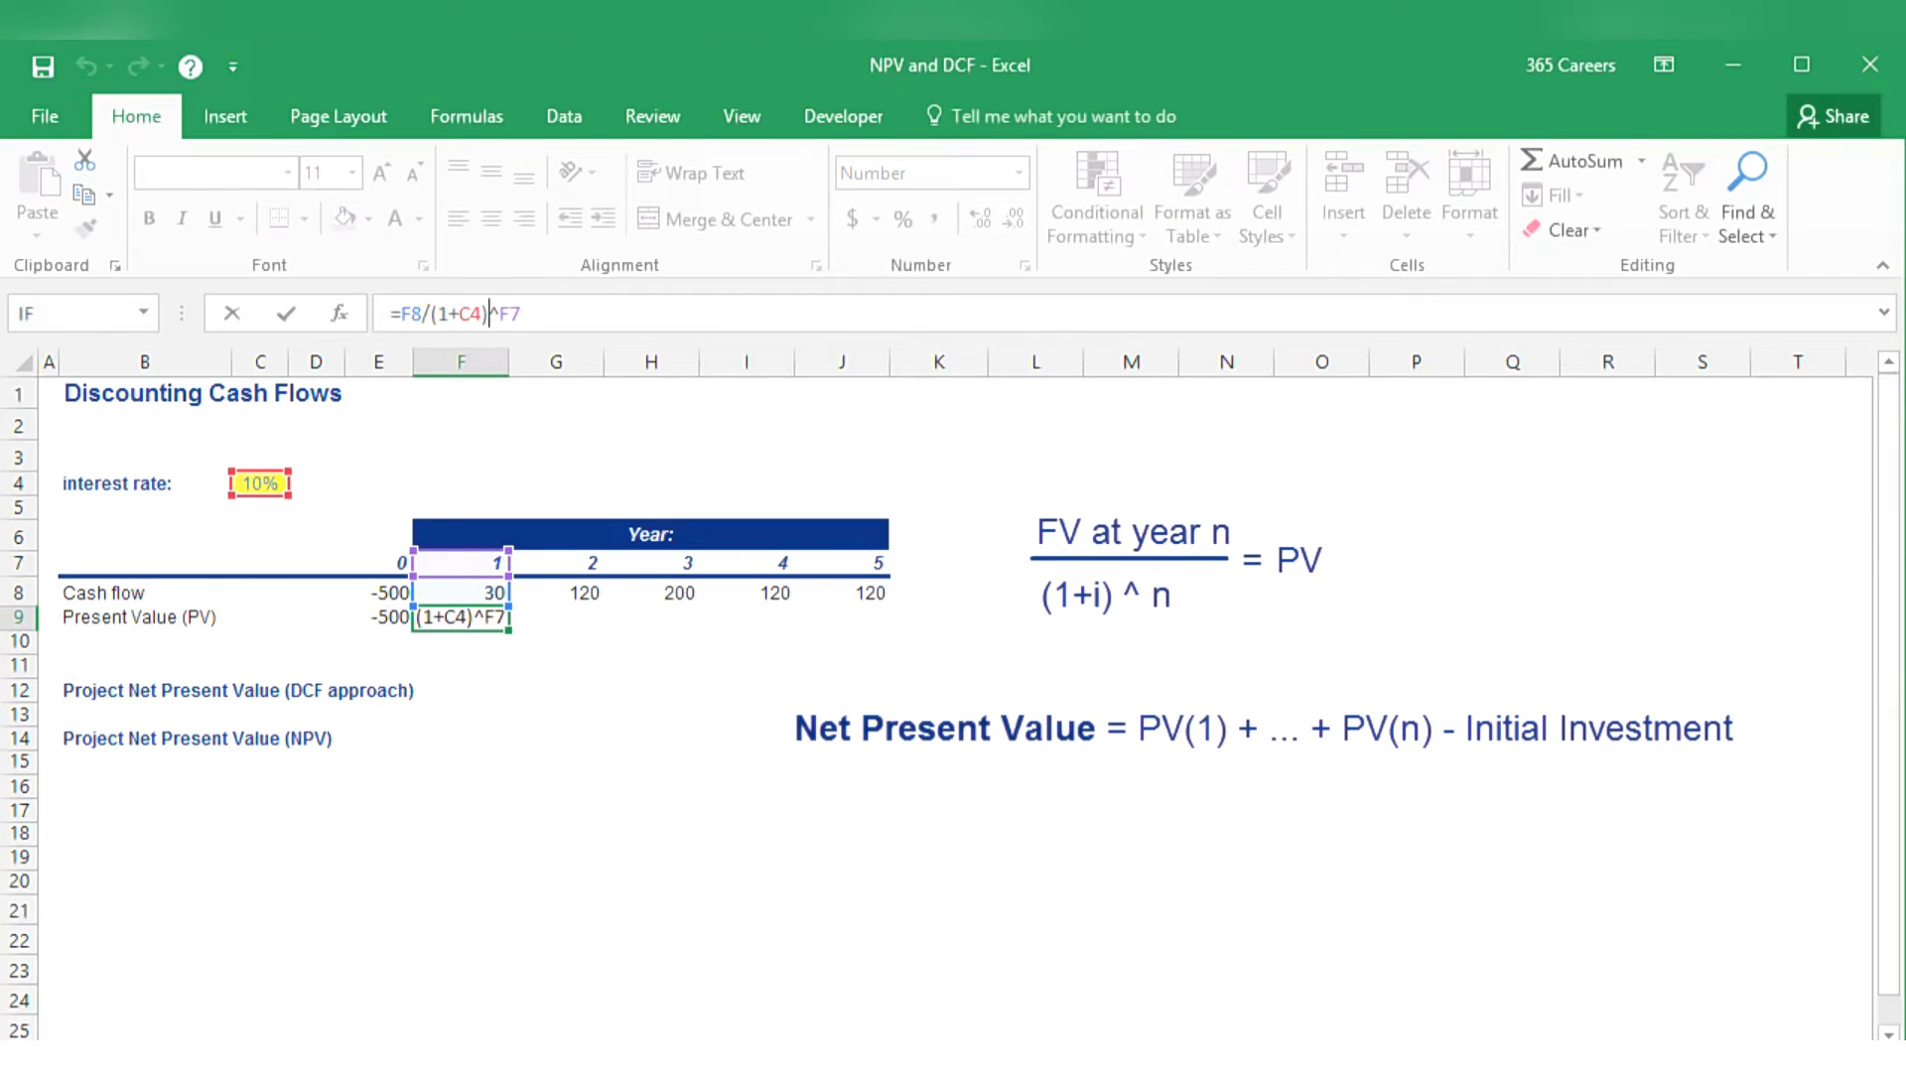
key("Left")
key("Left")
key("F4")
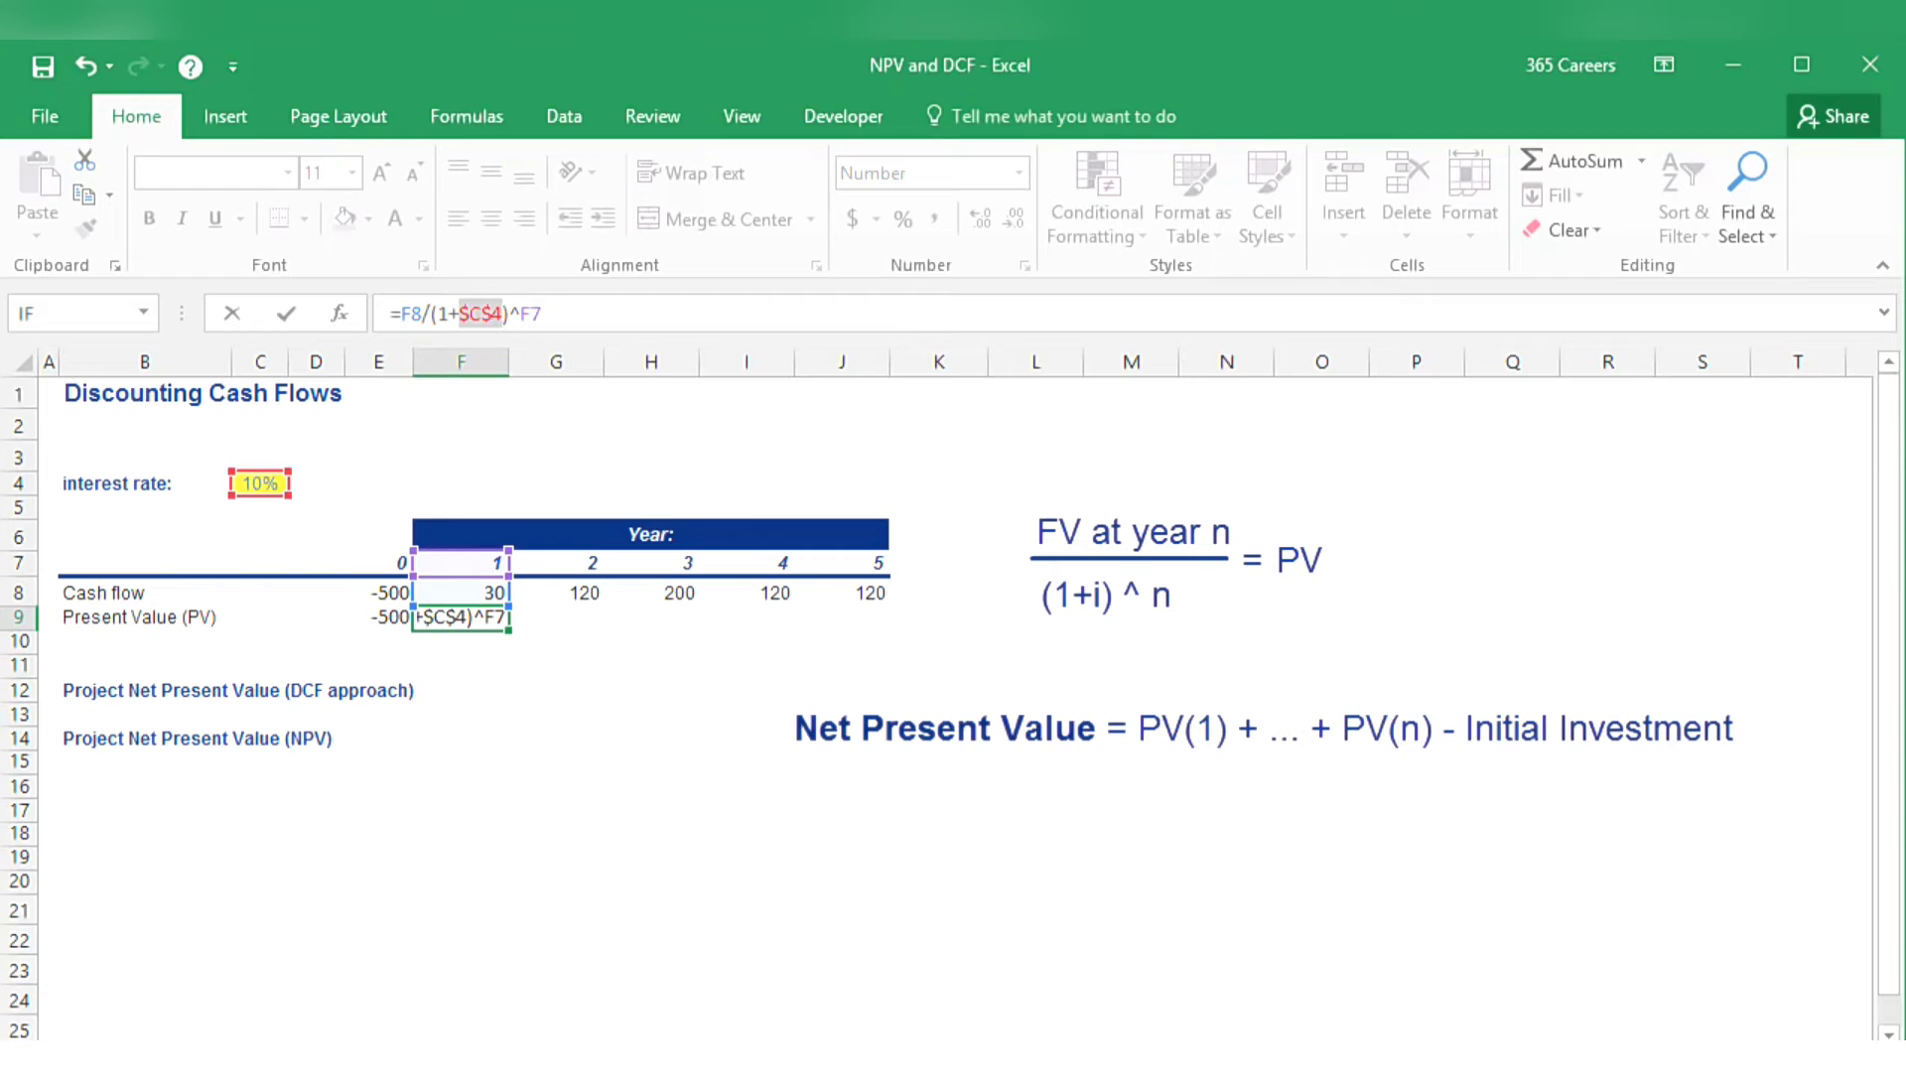
key("ctrl+Return")
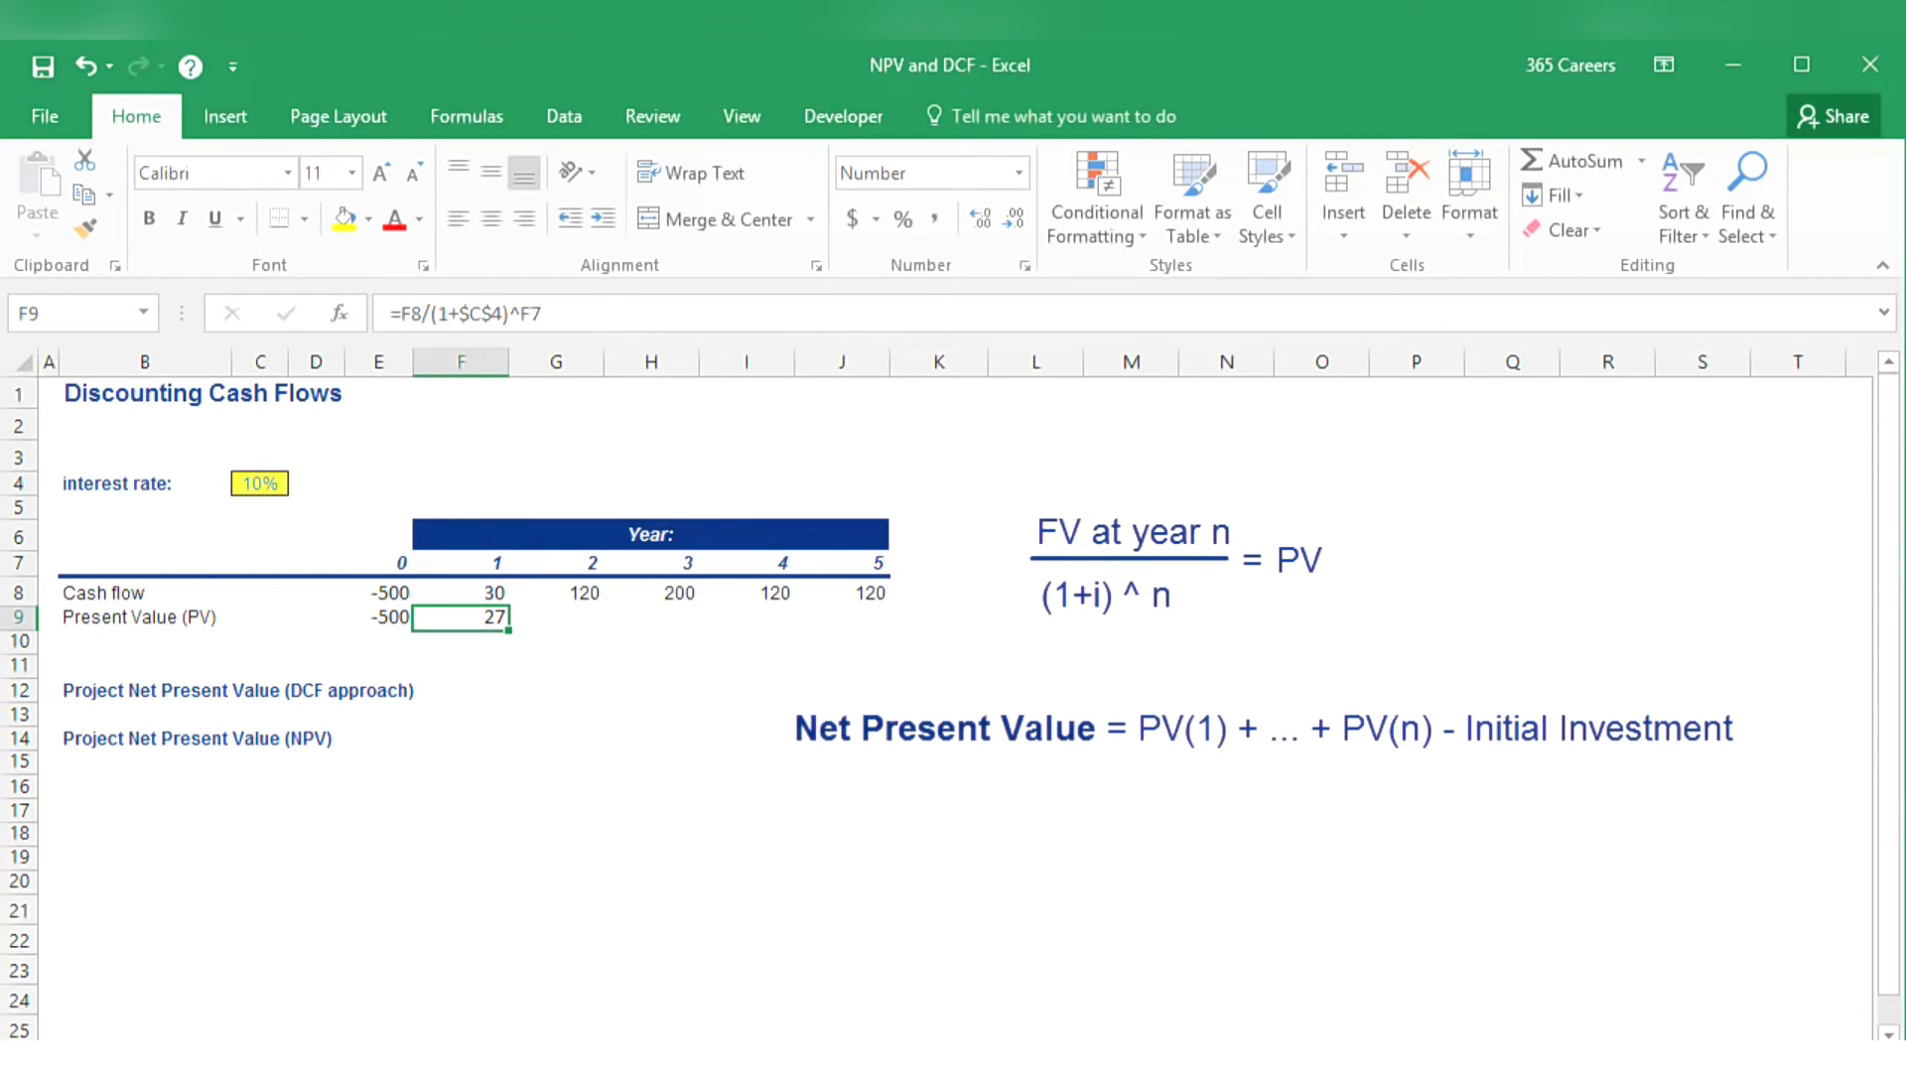
key("ctrl+c")
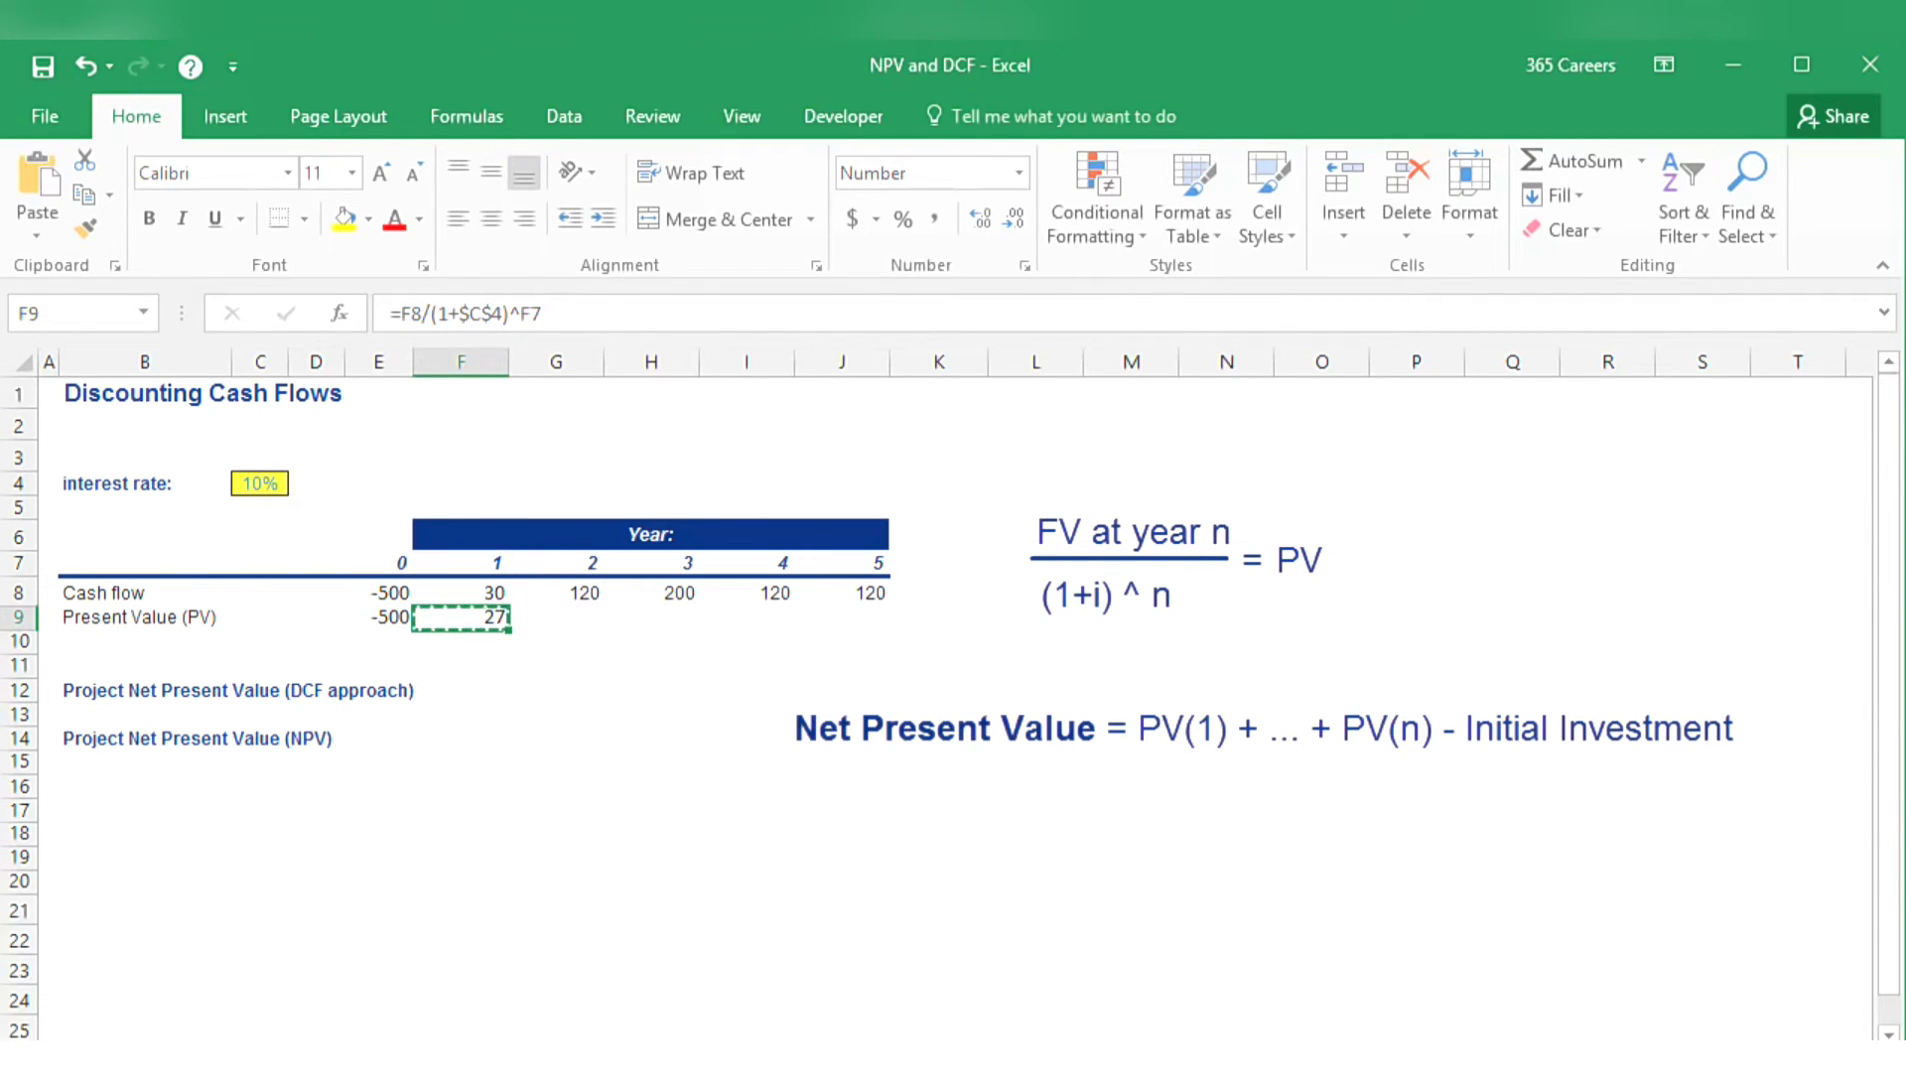
key("shift+Right")
key("shift+Right")
key("shift+Right")
key("shift+Right")
key("ctrl+v")
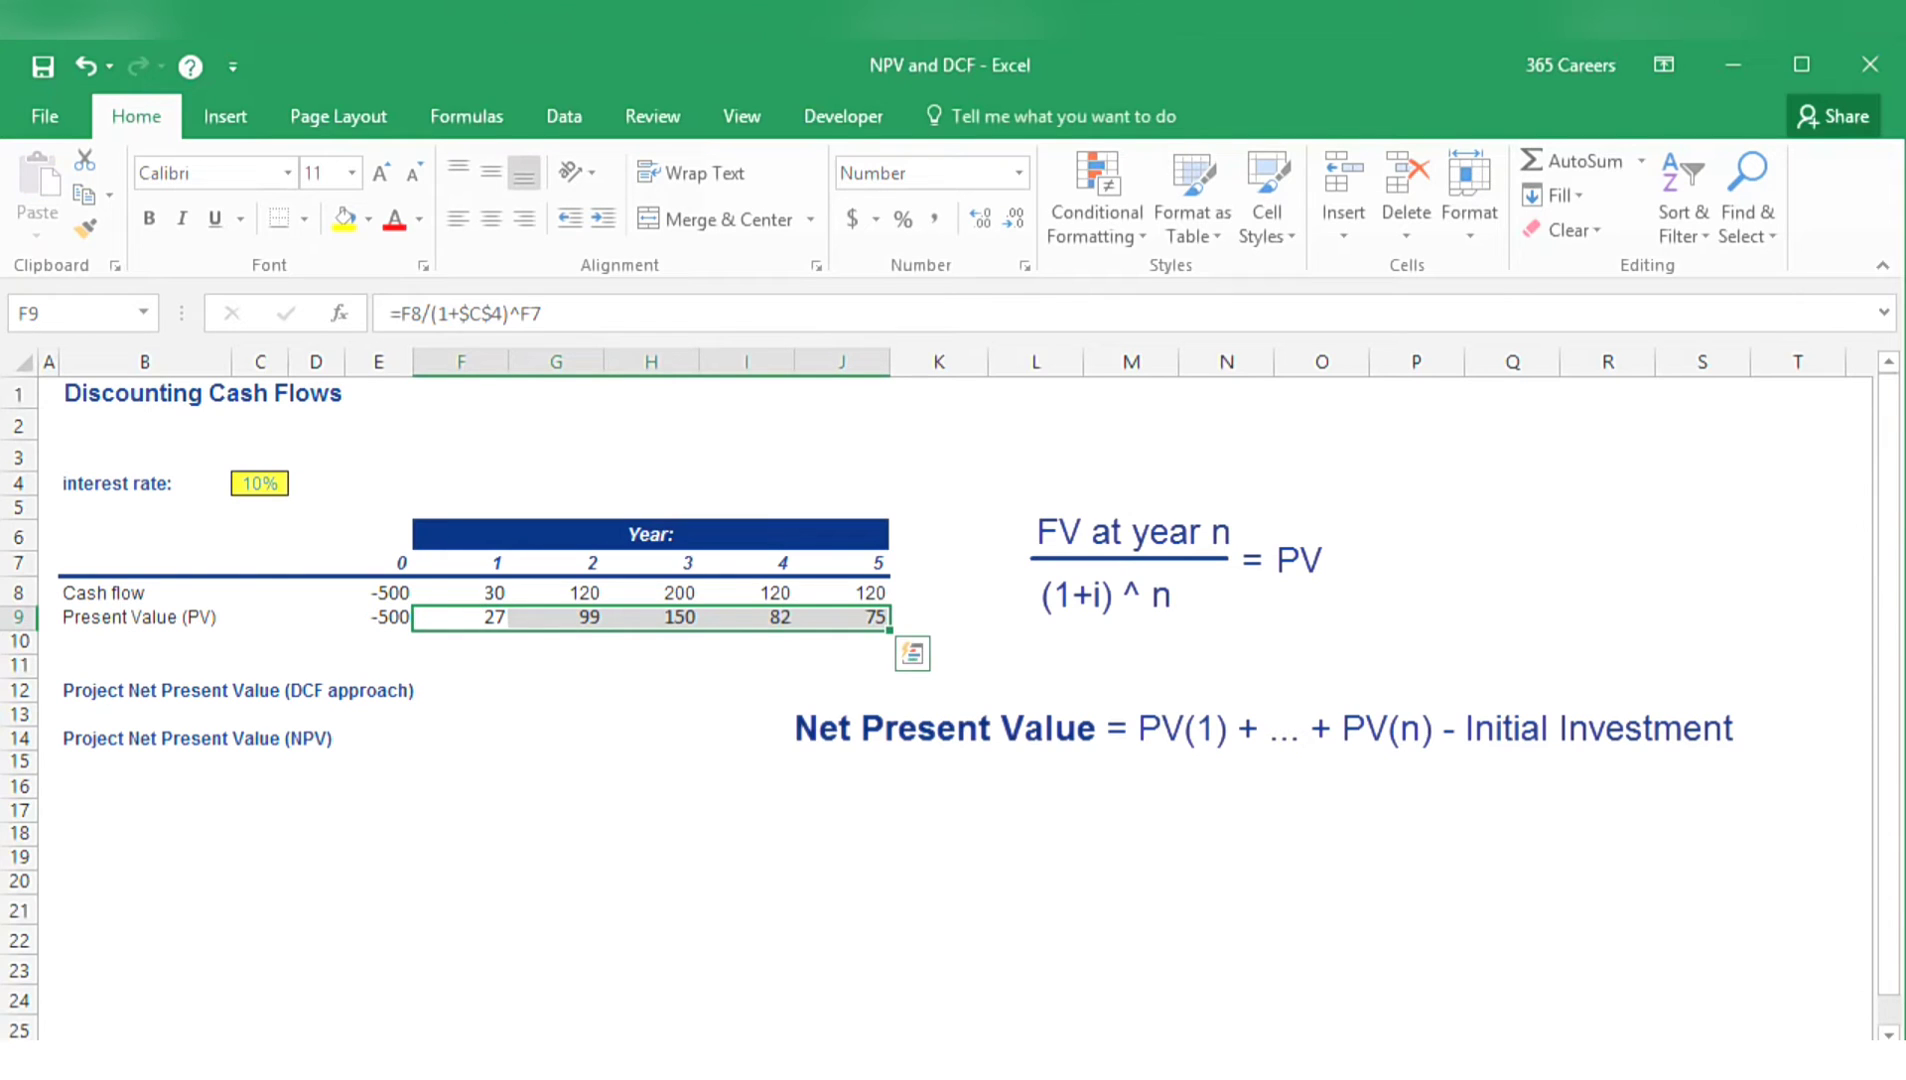
- Inspect the copied present-value formulas in G9 through J9 for years 2–5 without changing them
key("Escape")
key("Right")
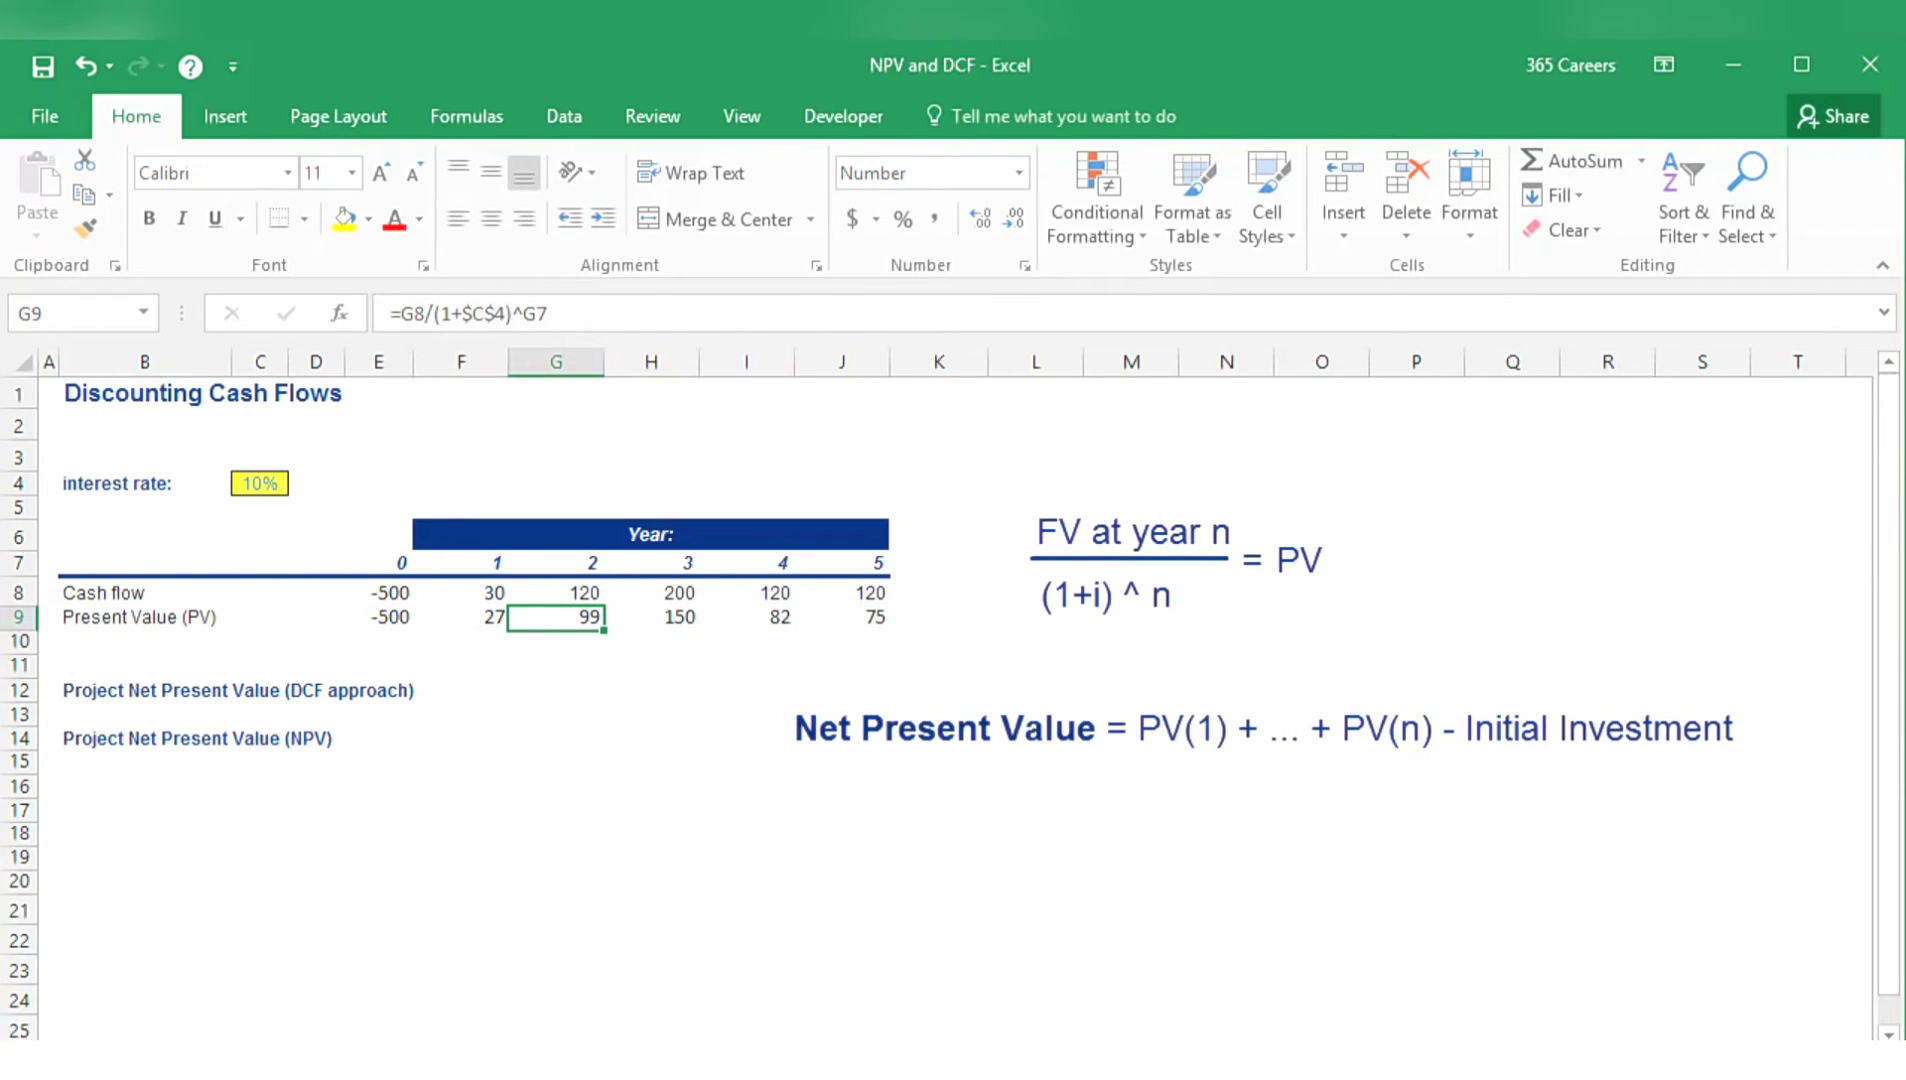
key("F2")
key("Escape")
key("Right")
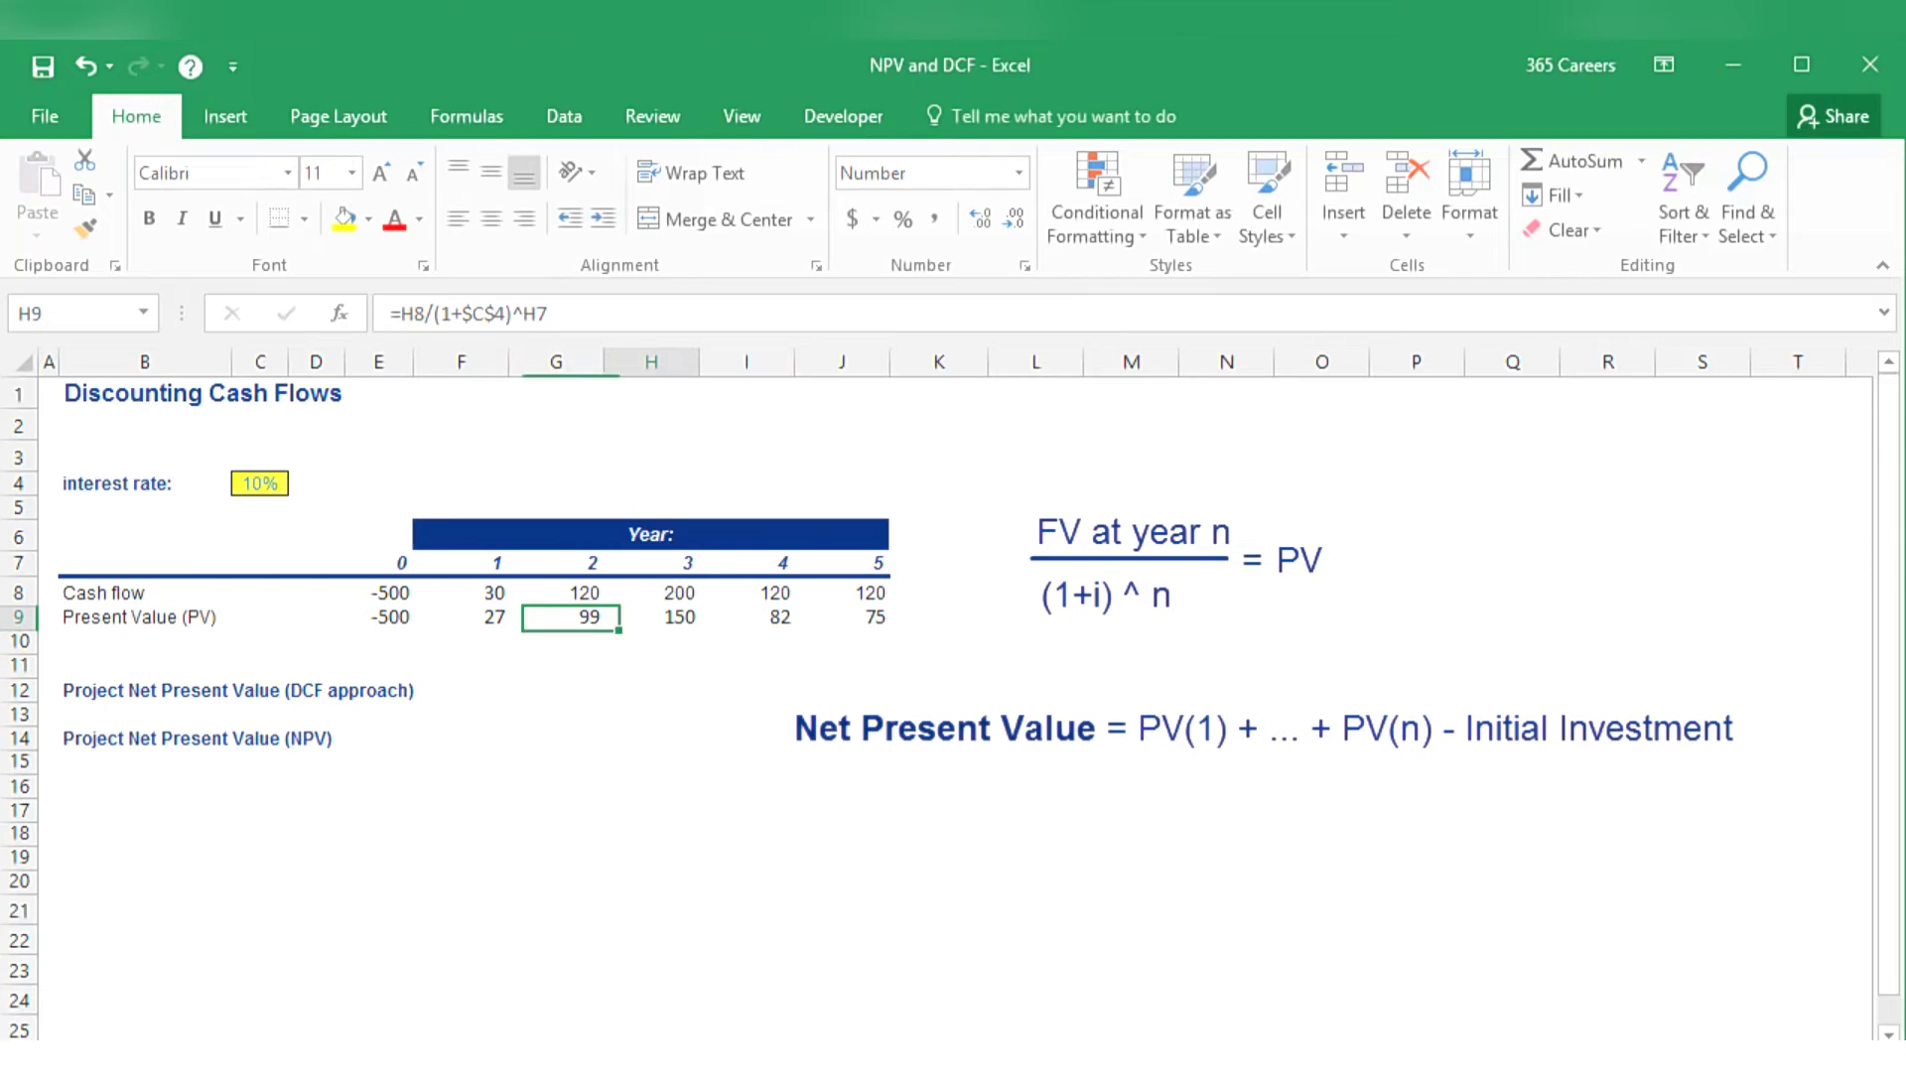
key("F2")
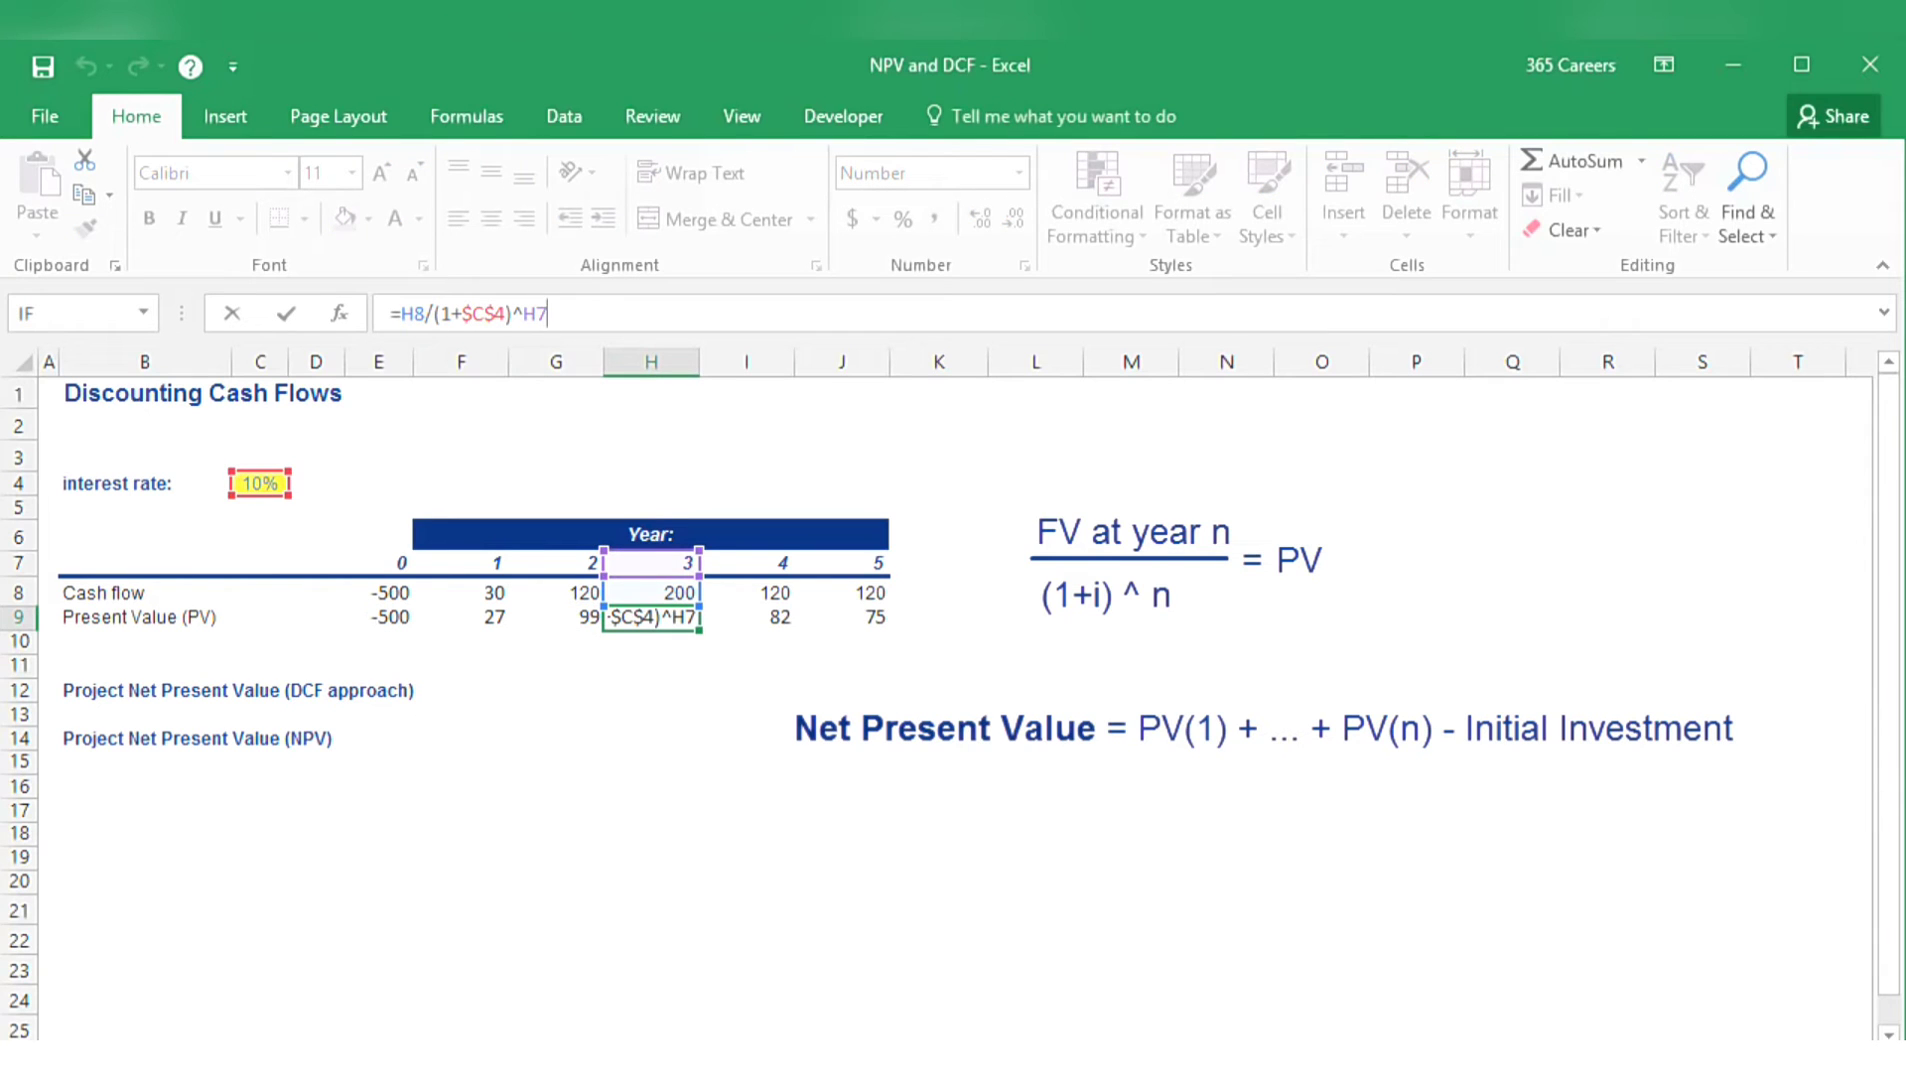
key("Escape")
key("Right")
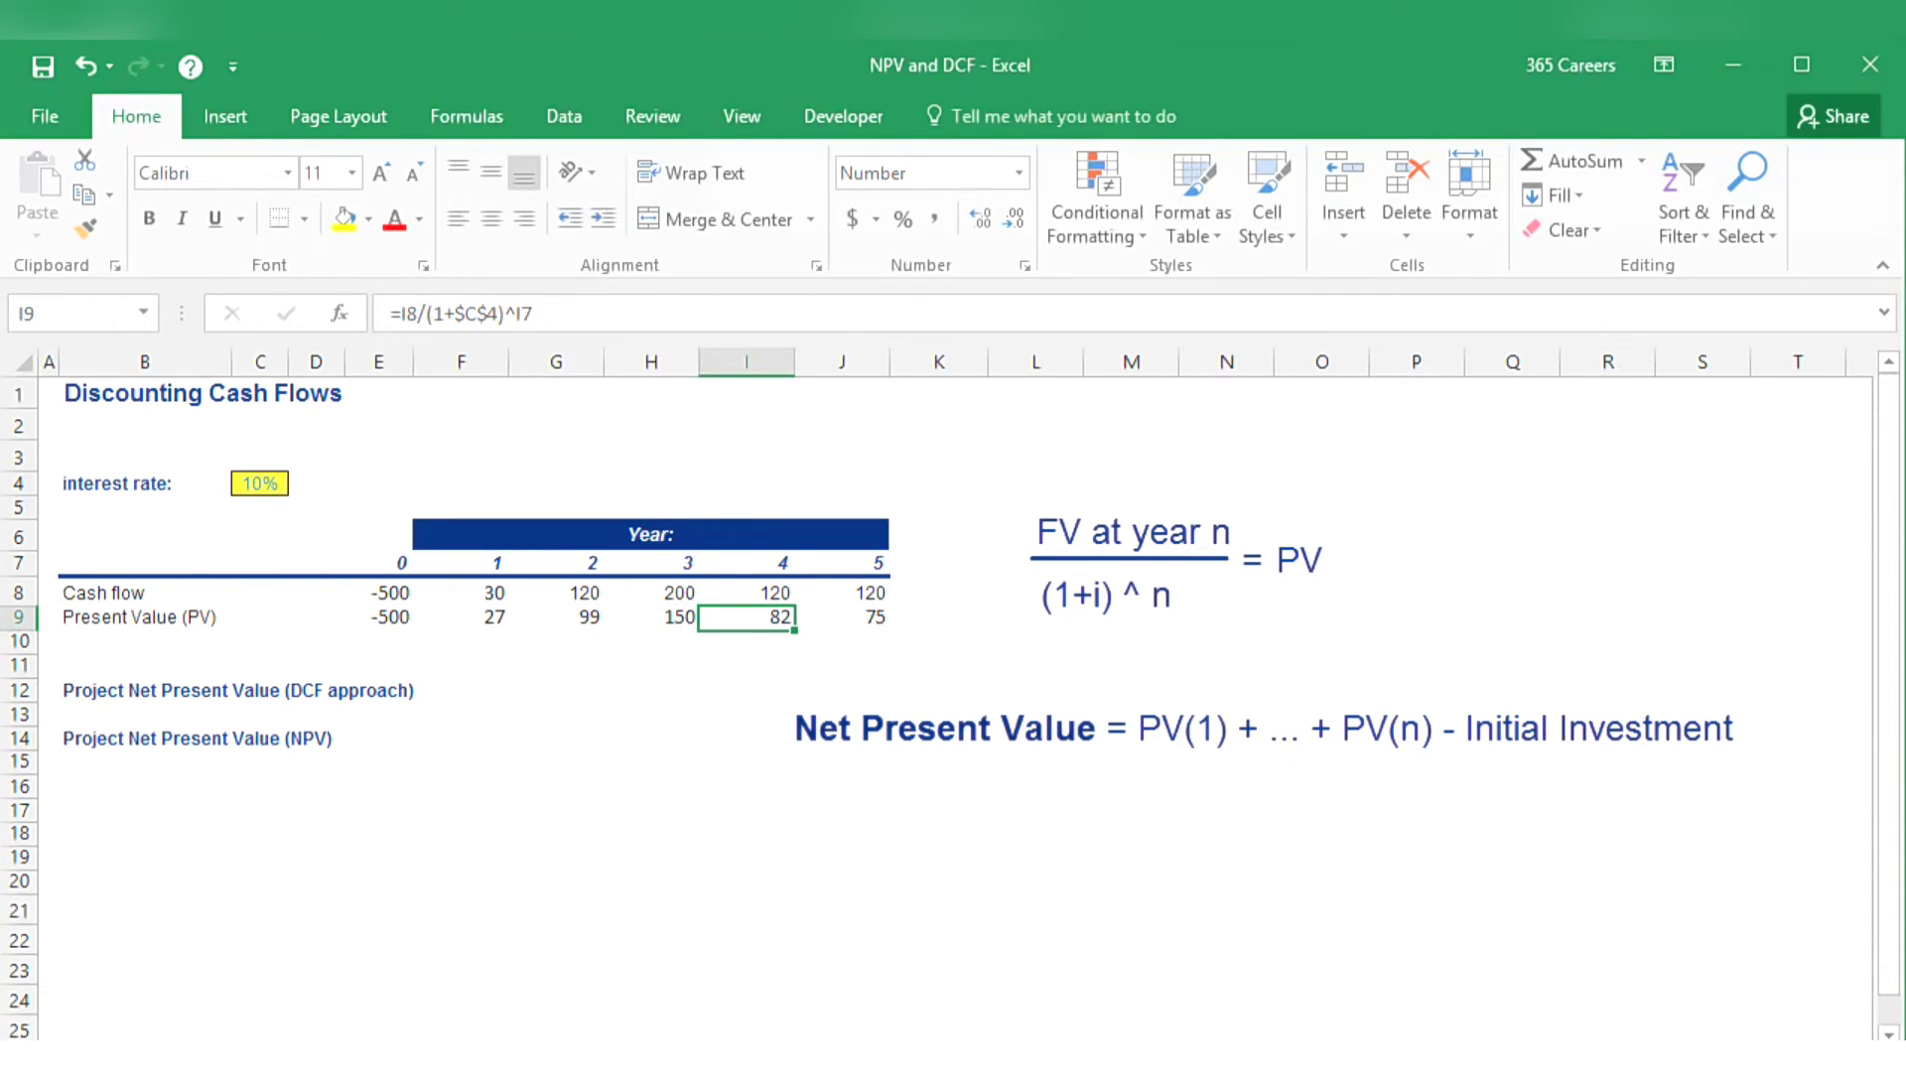
key("F2")
key("Escape")
key("Right")
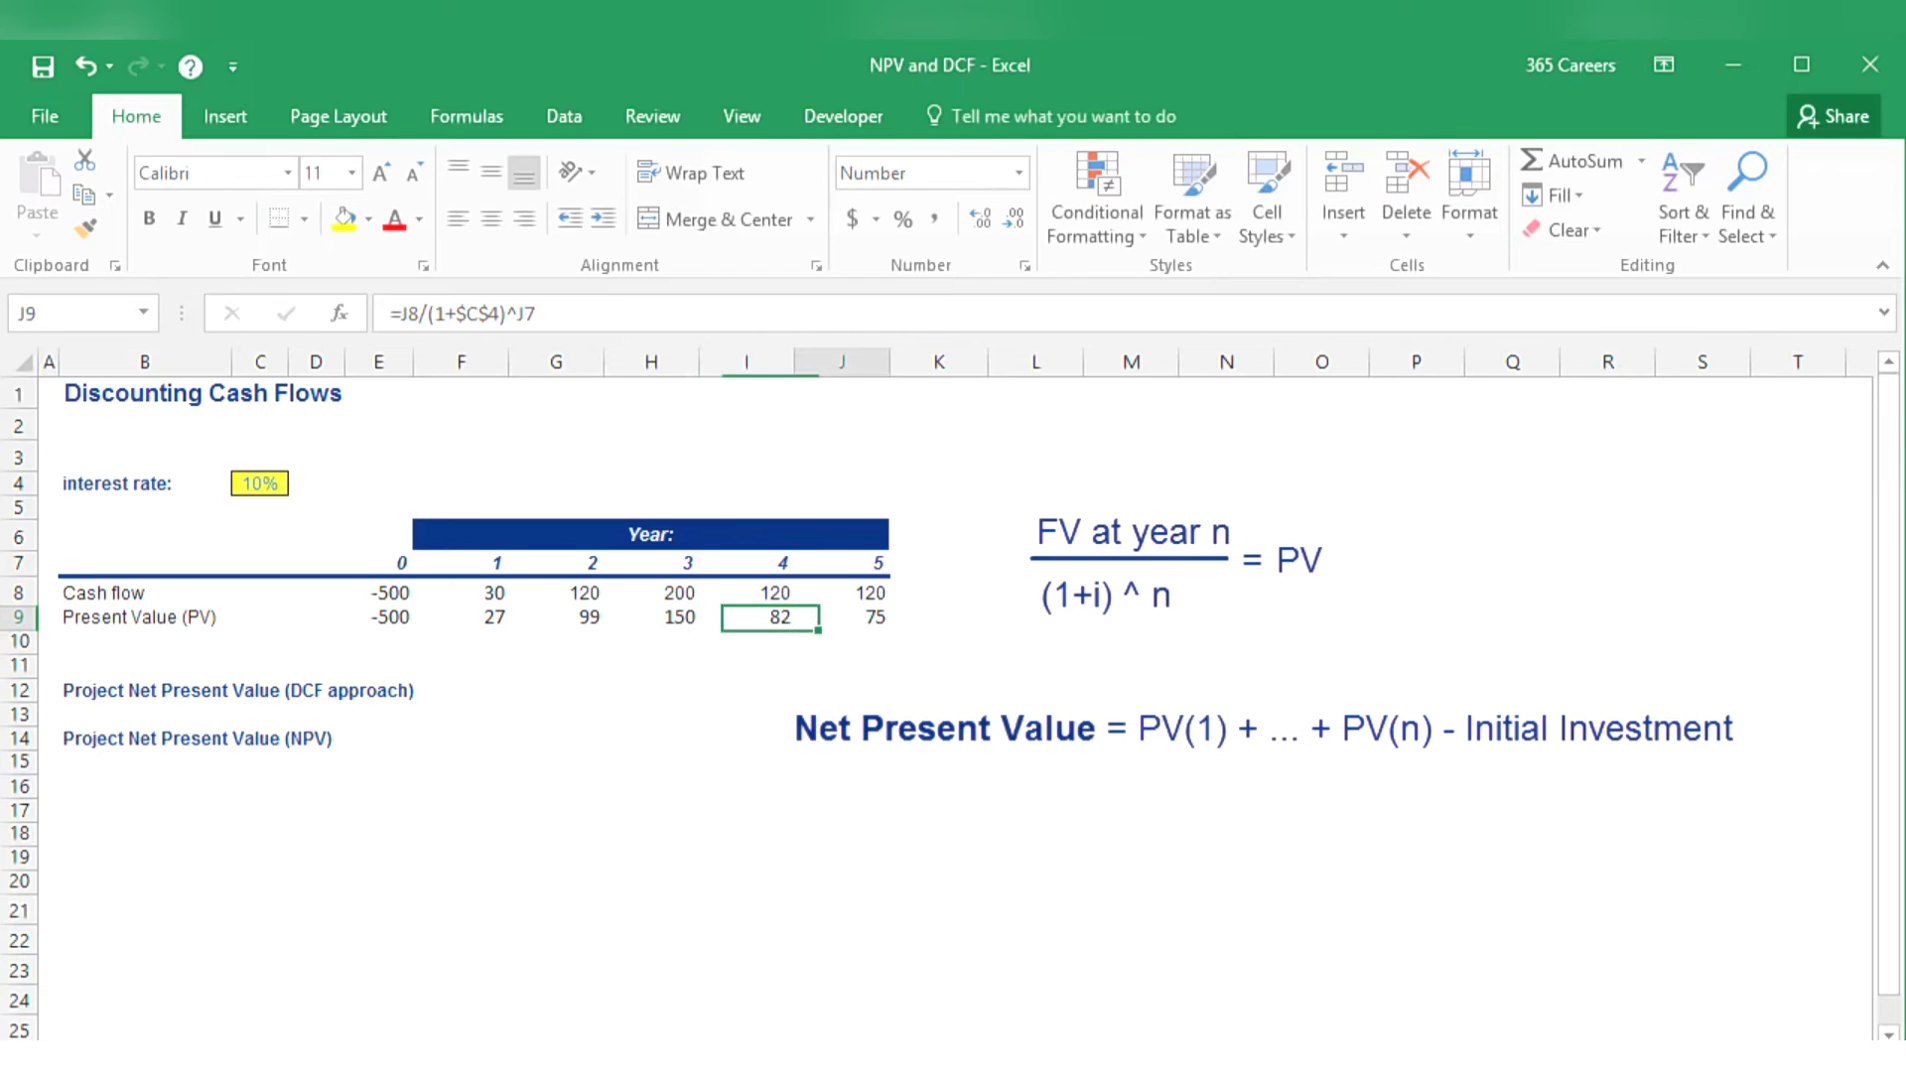
key("F2")
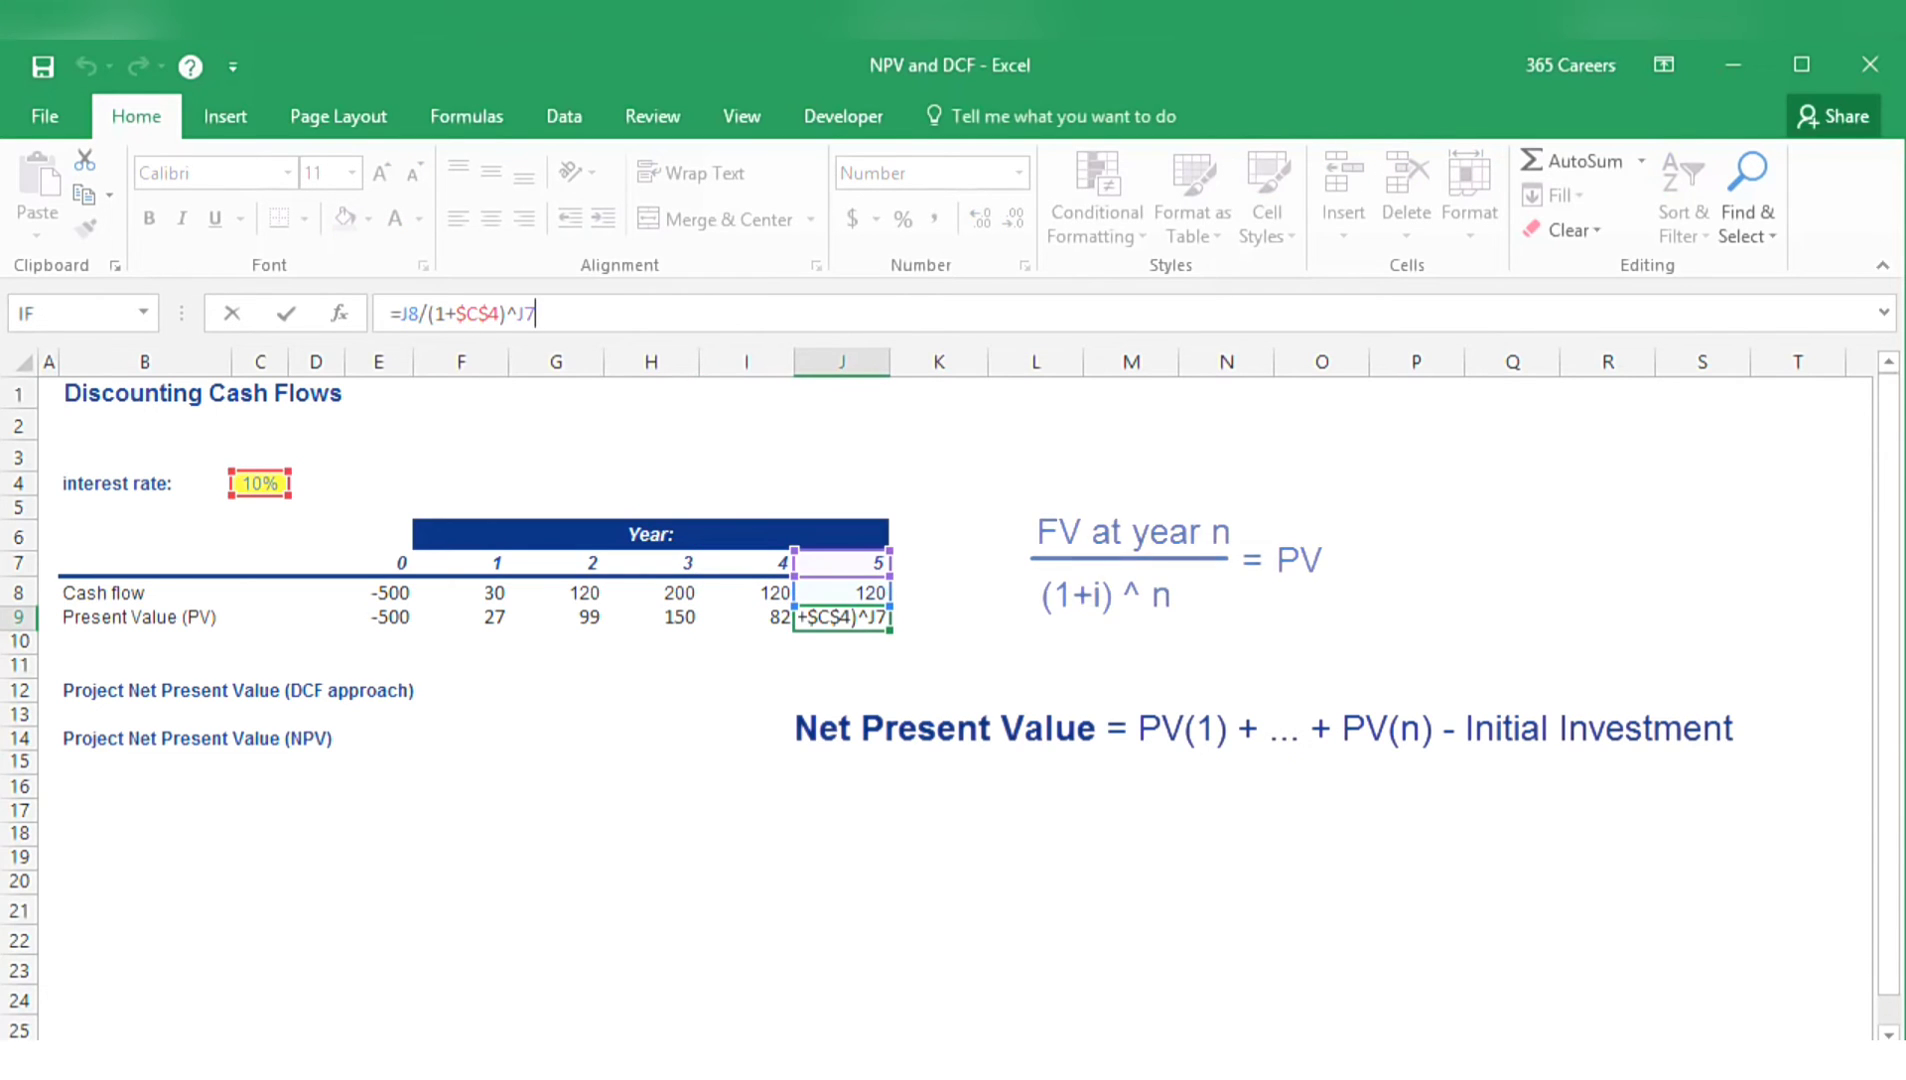
key("Escape")
key("ctrl+Left")
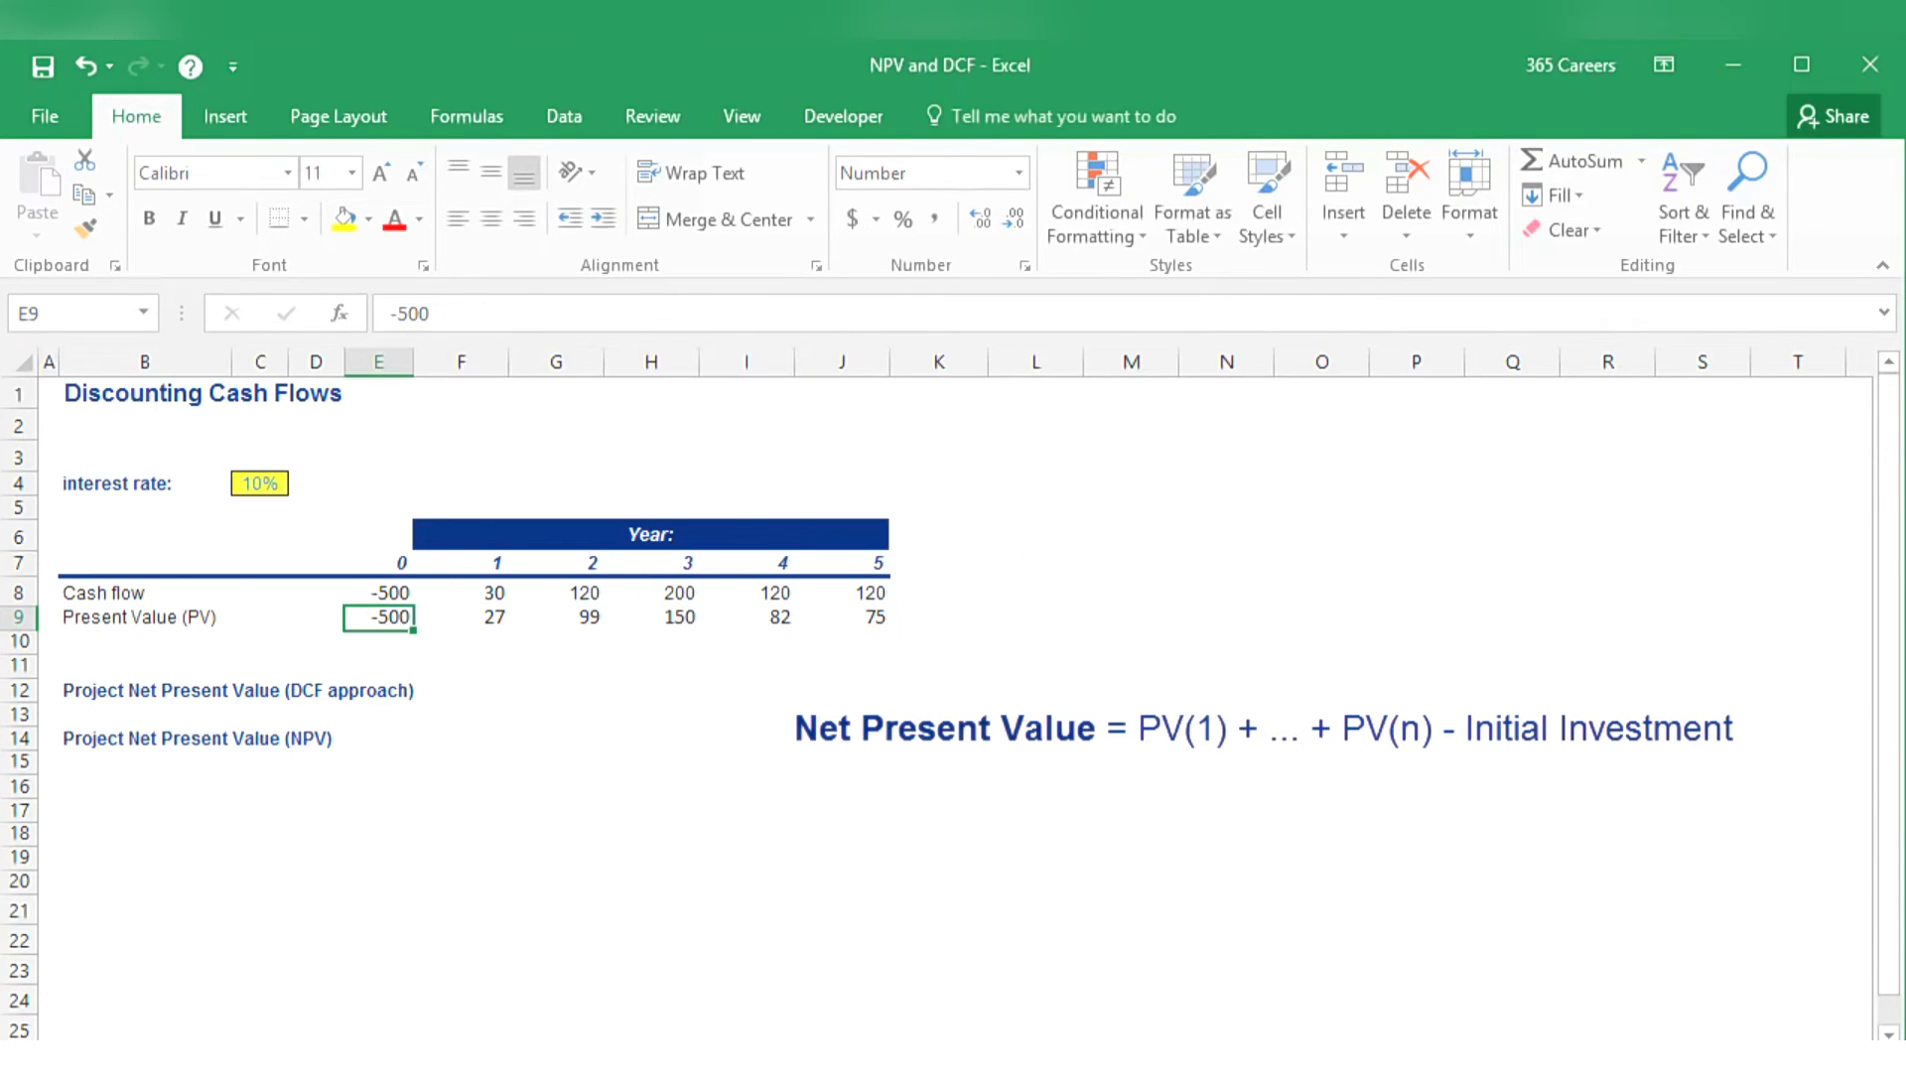
key("Down")
key("Down")
key("Down")
key("Right")
- Enter =SUM(E9:J9) in F12 to total the present values, giving -66.82
type("=")
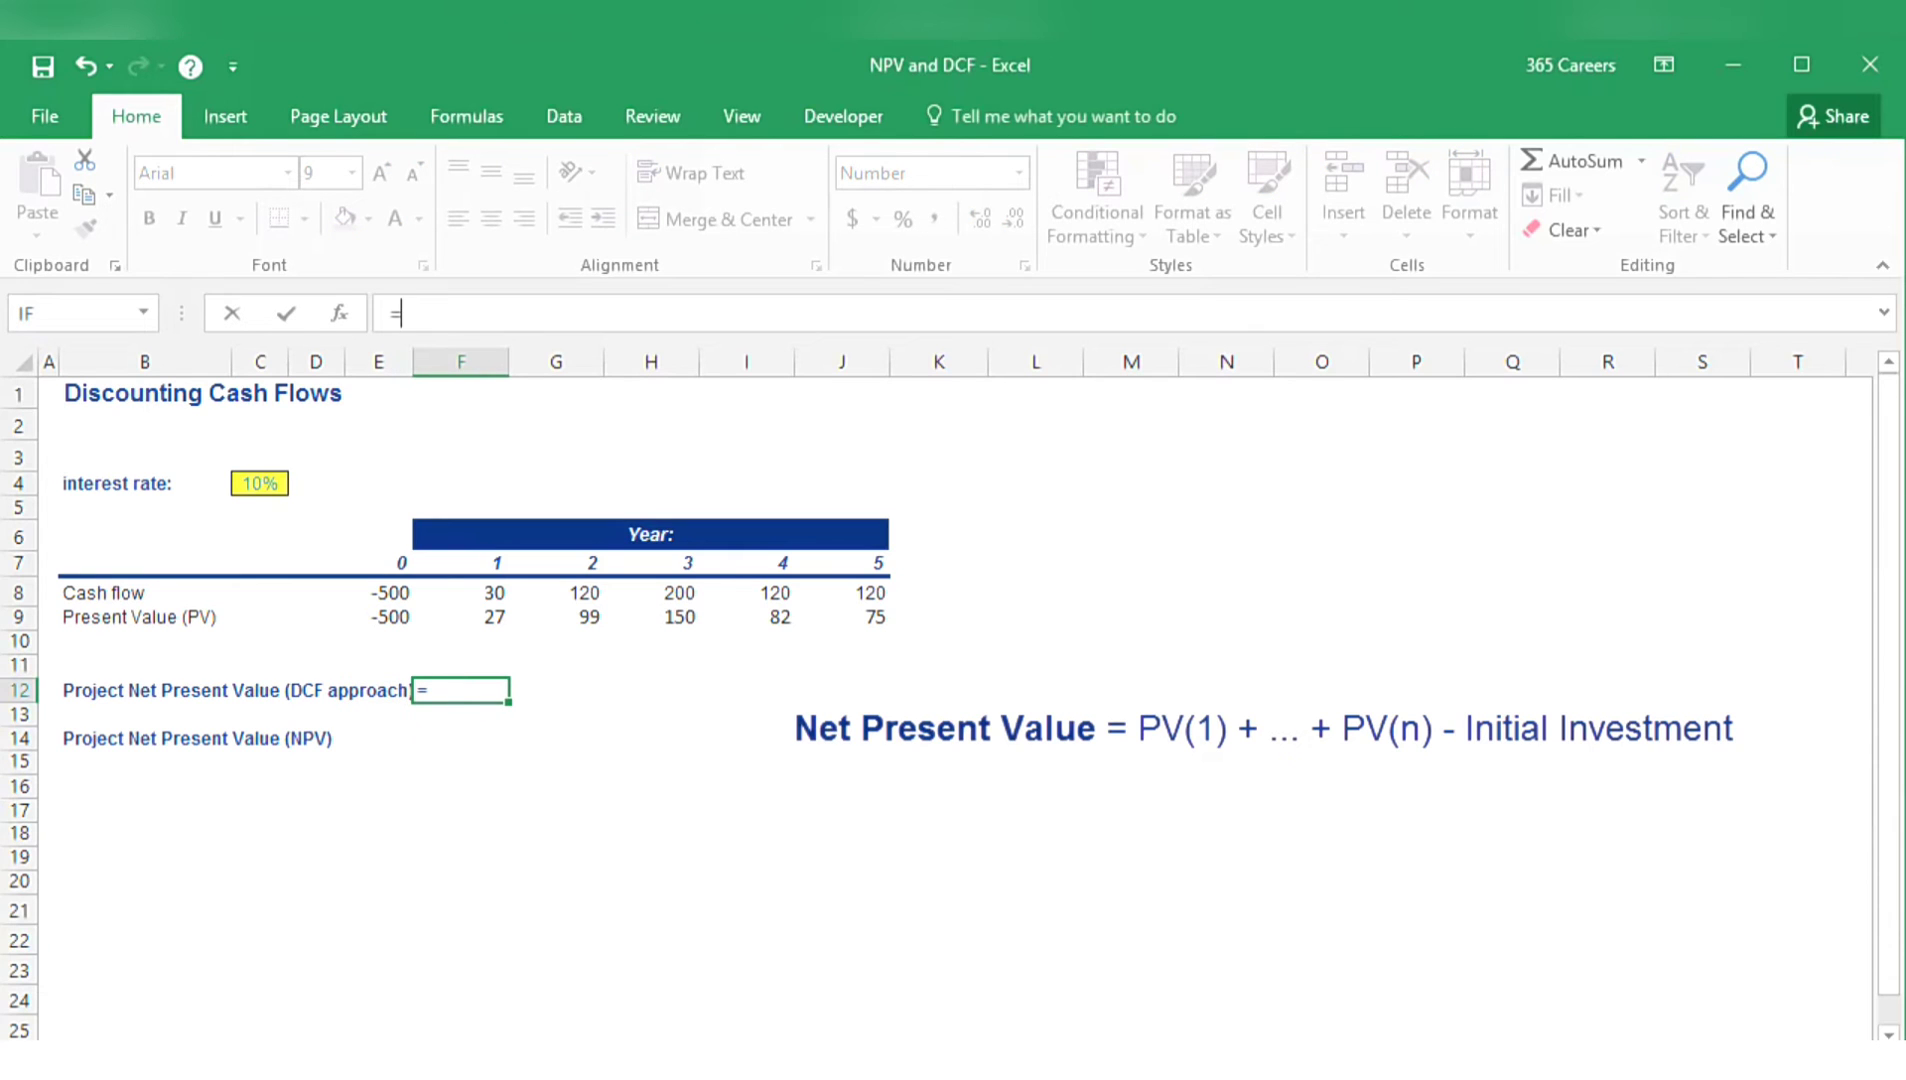
type("SUM(")
key("Up")
key("Up")
key("Up")
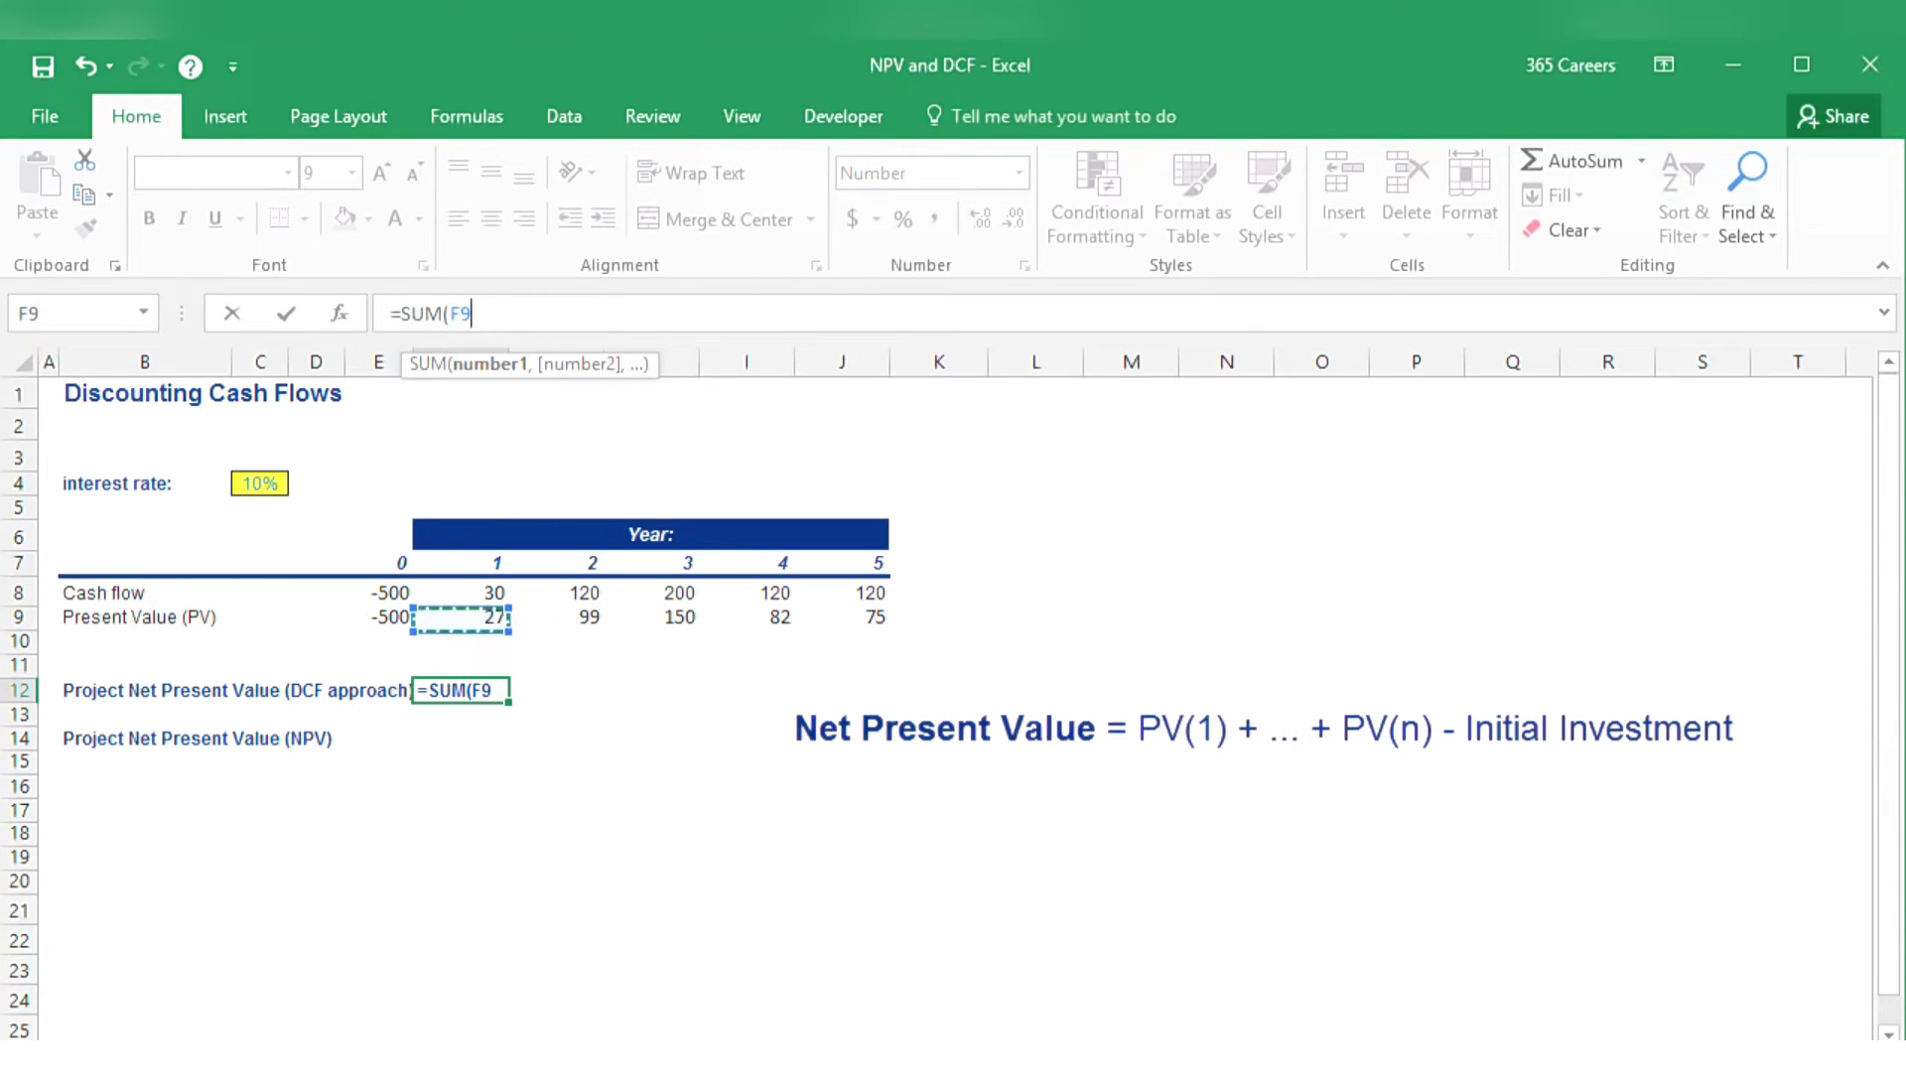
key("Left")
key("ctrl+shift+Right")
type(")")
key("ctrl+Return")
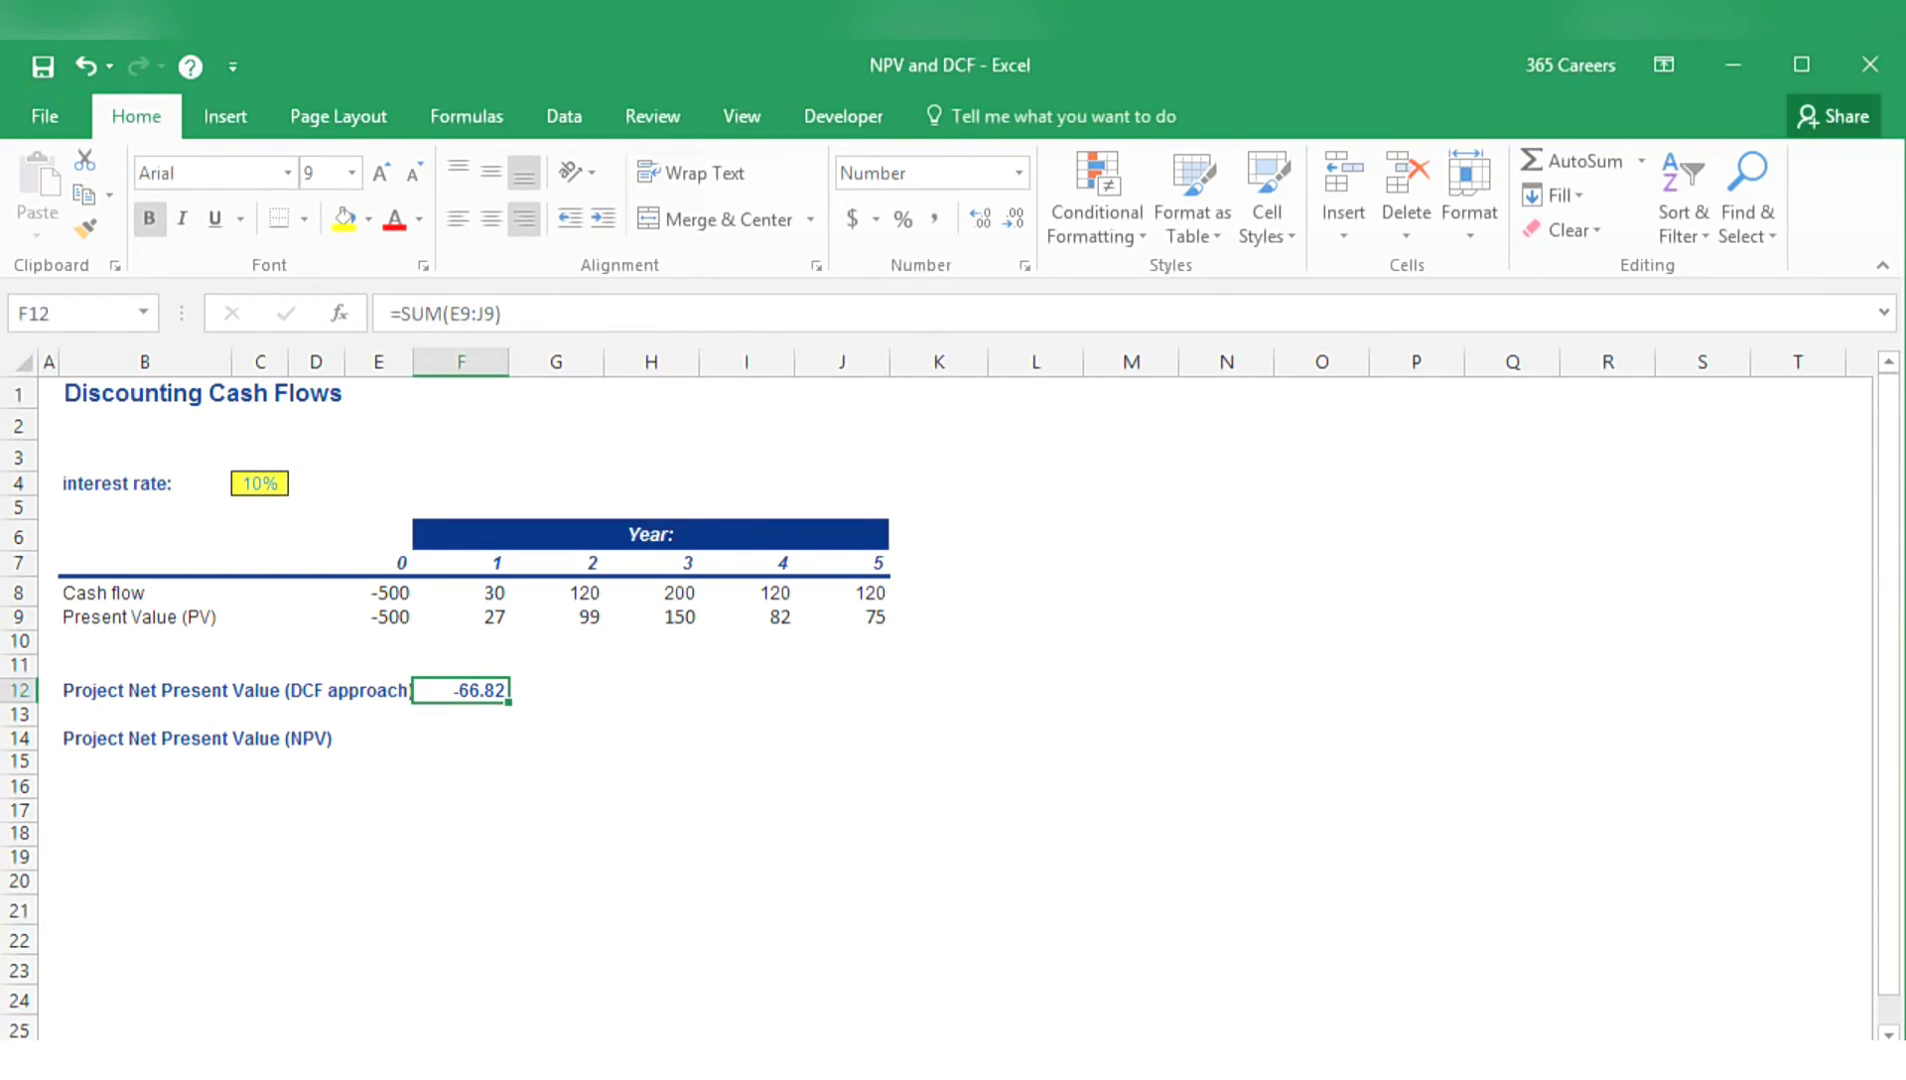
- Enter =NPV(C4,E8:J8) in F14, returning -60.74
key("Down")
key("Down")
type("=n")
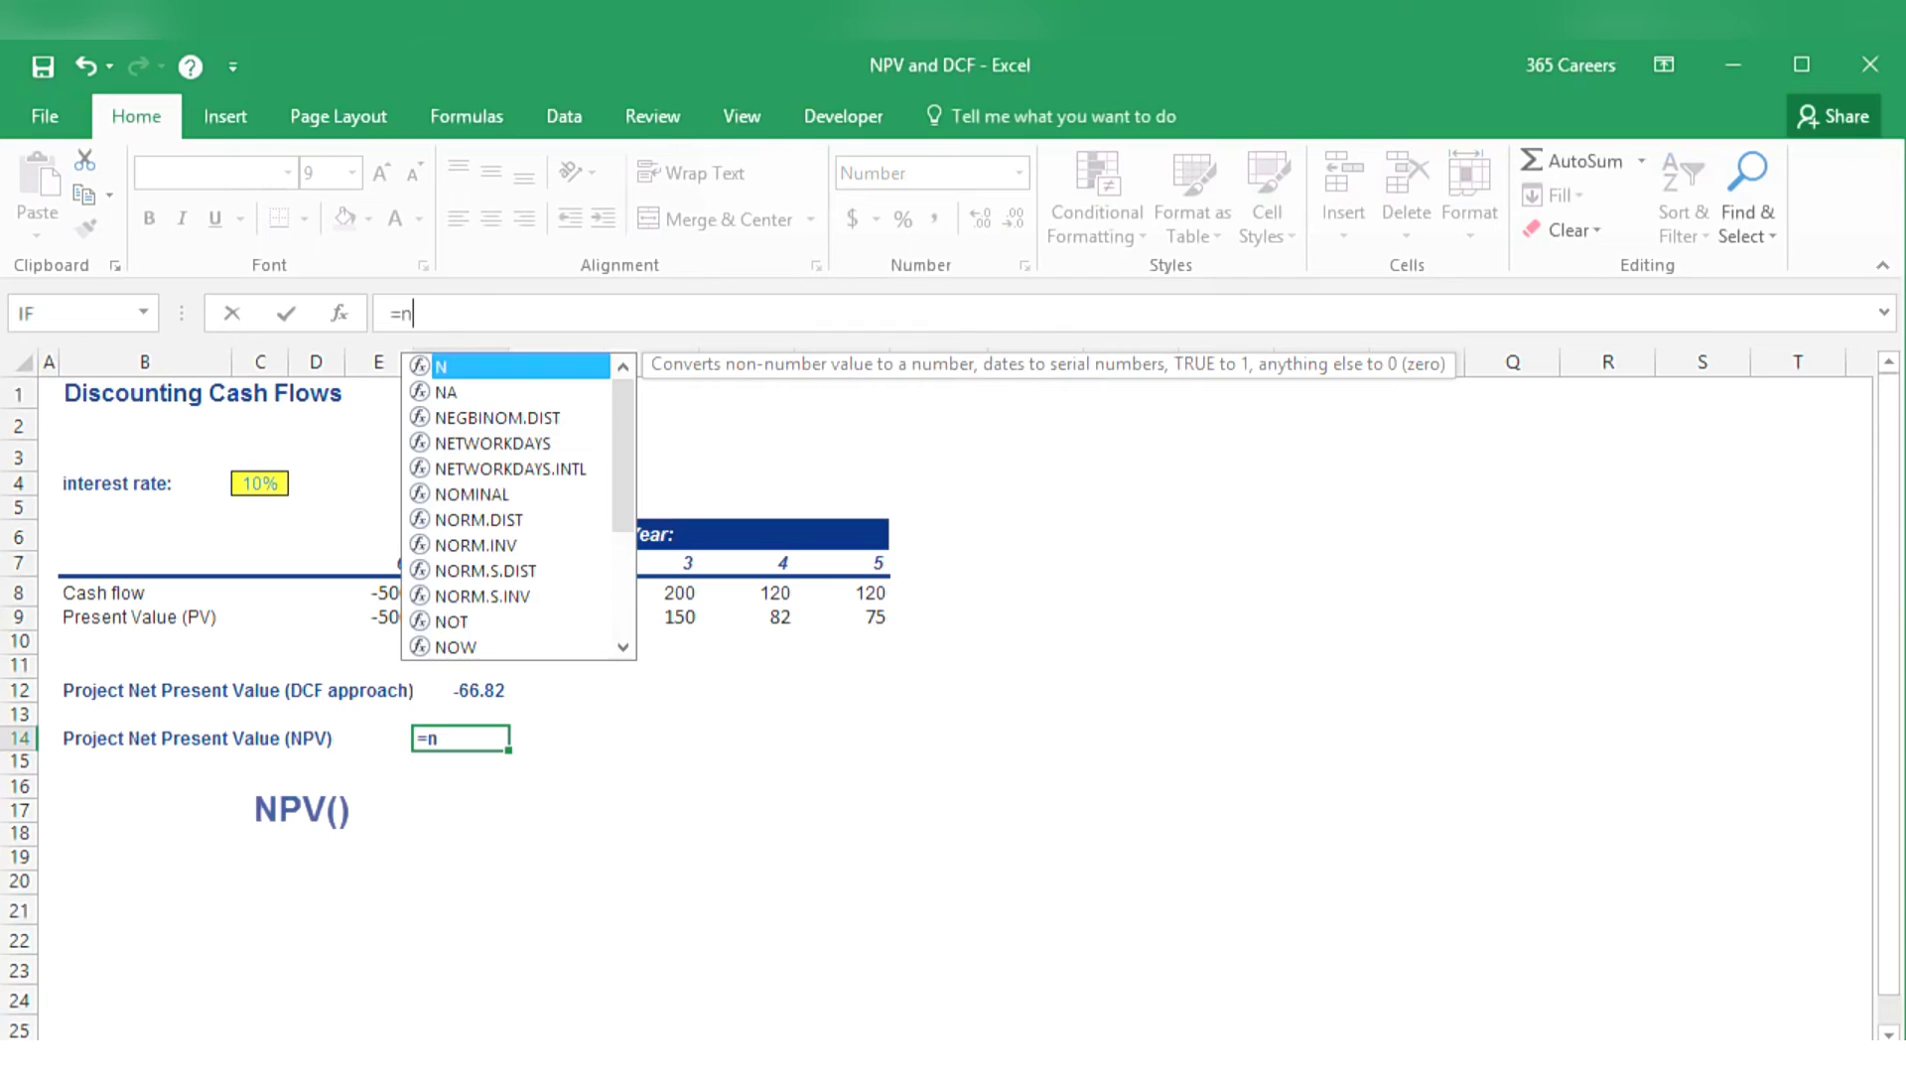
type("pv")
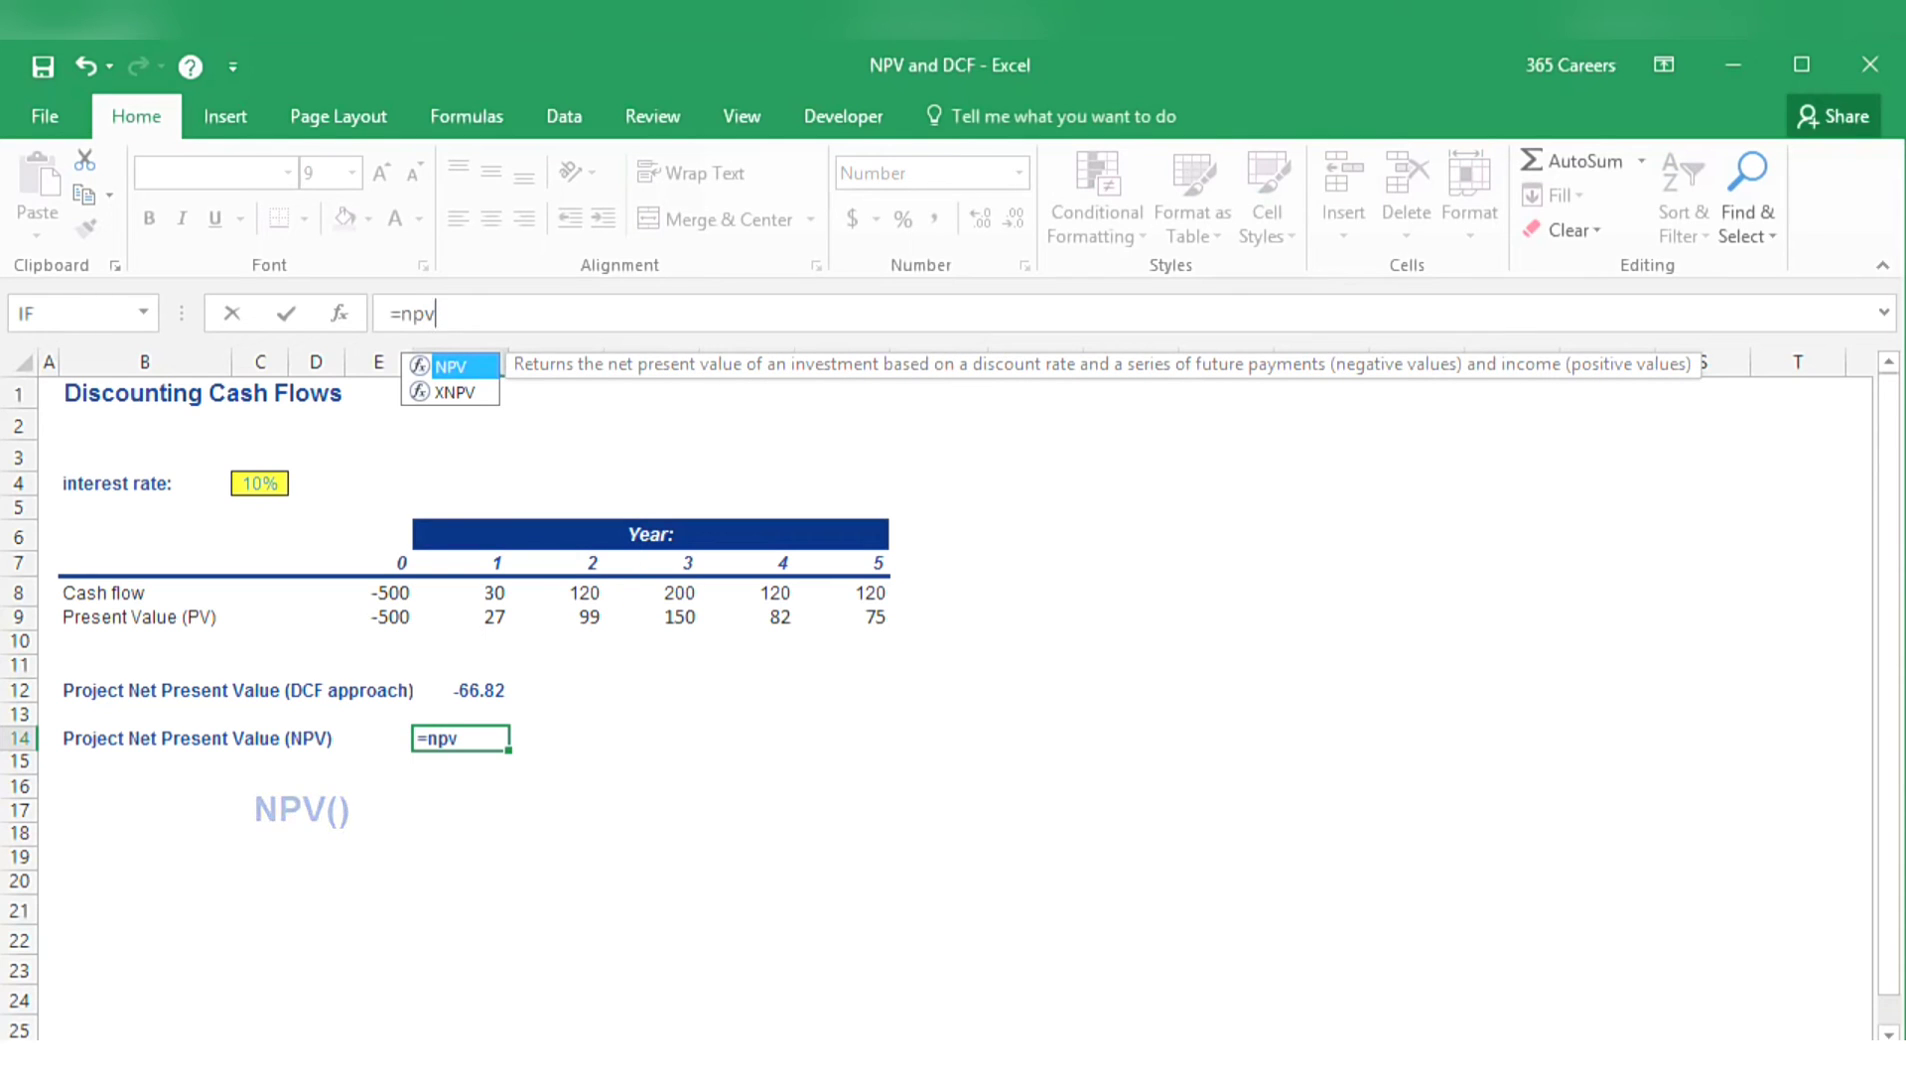
key("Tab")
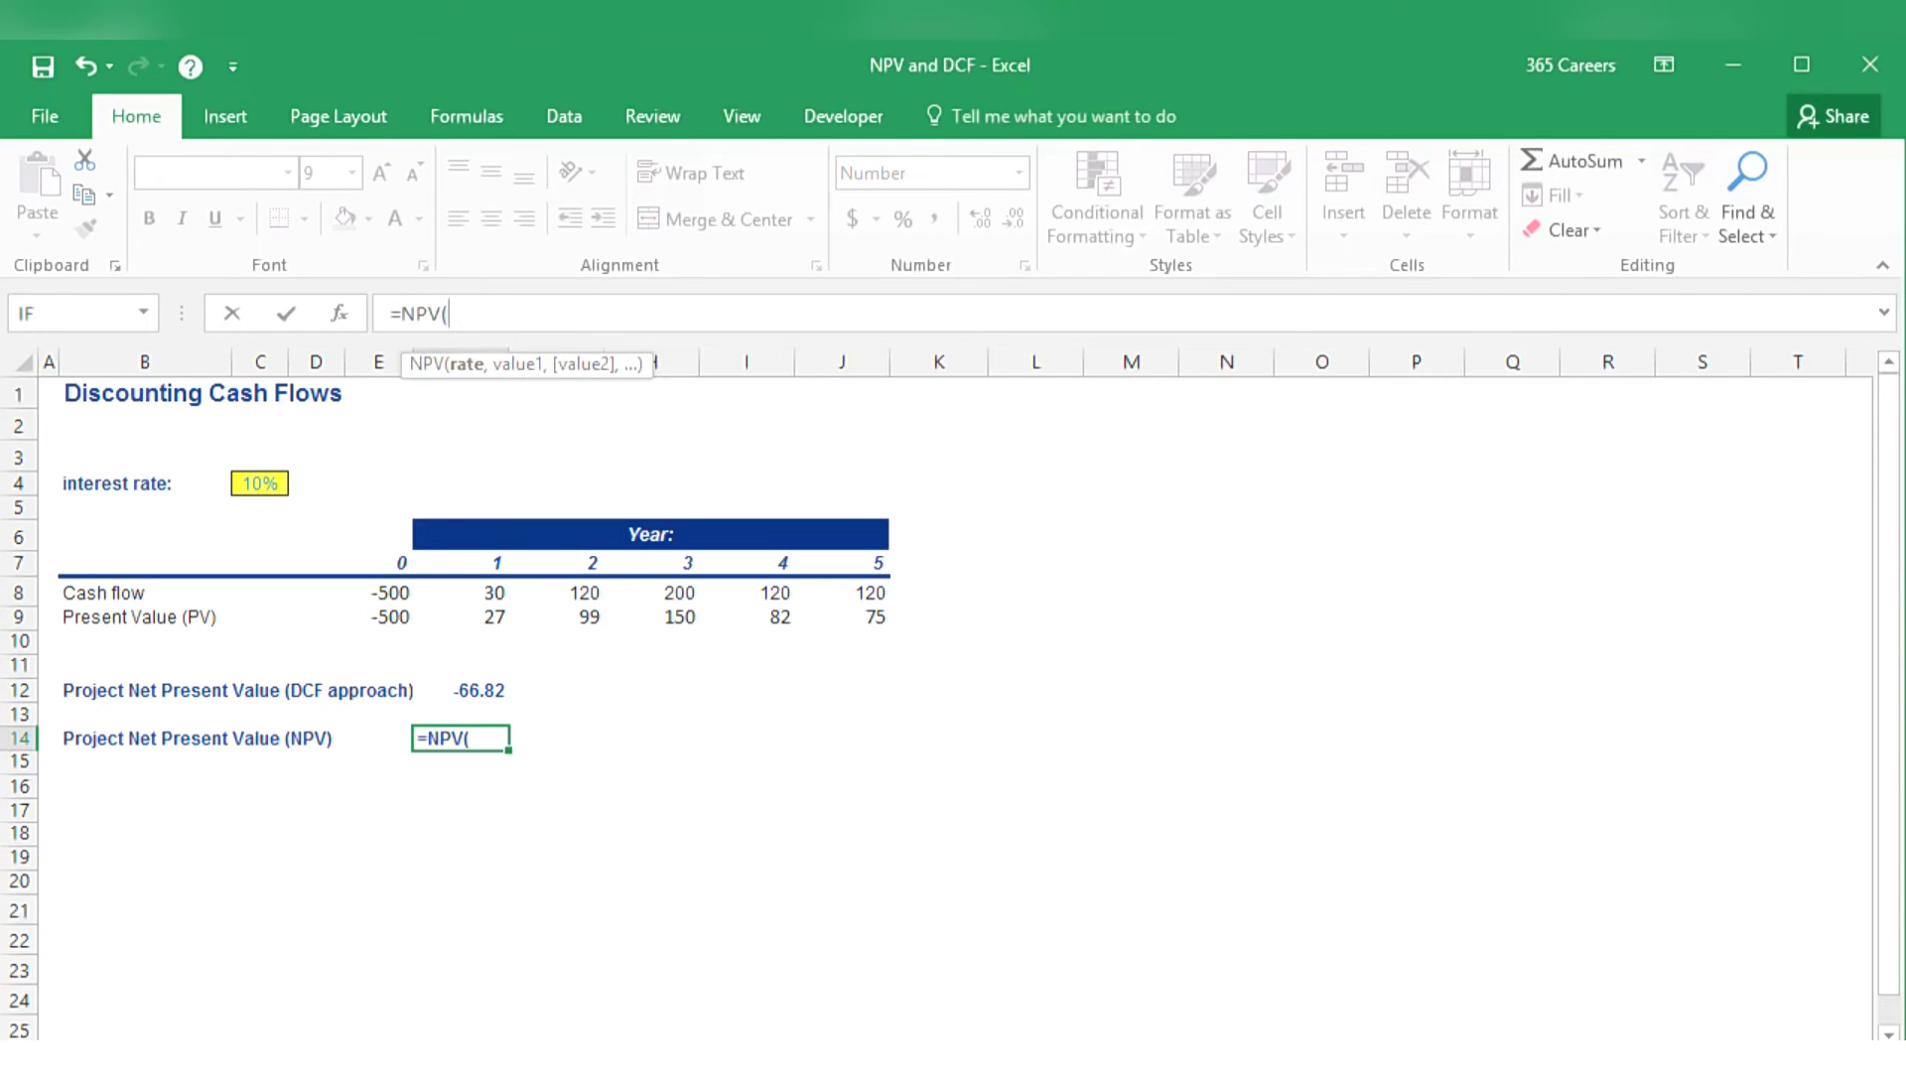
key("Left")
key("Left")
key("Left")
key("Right")
key("Up")
key("Up")
key("Up")
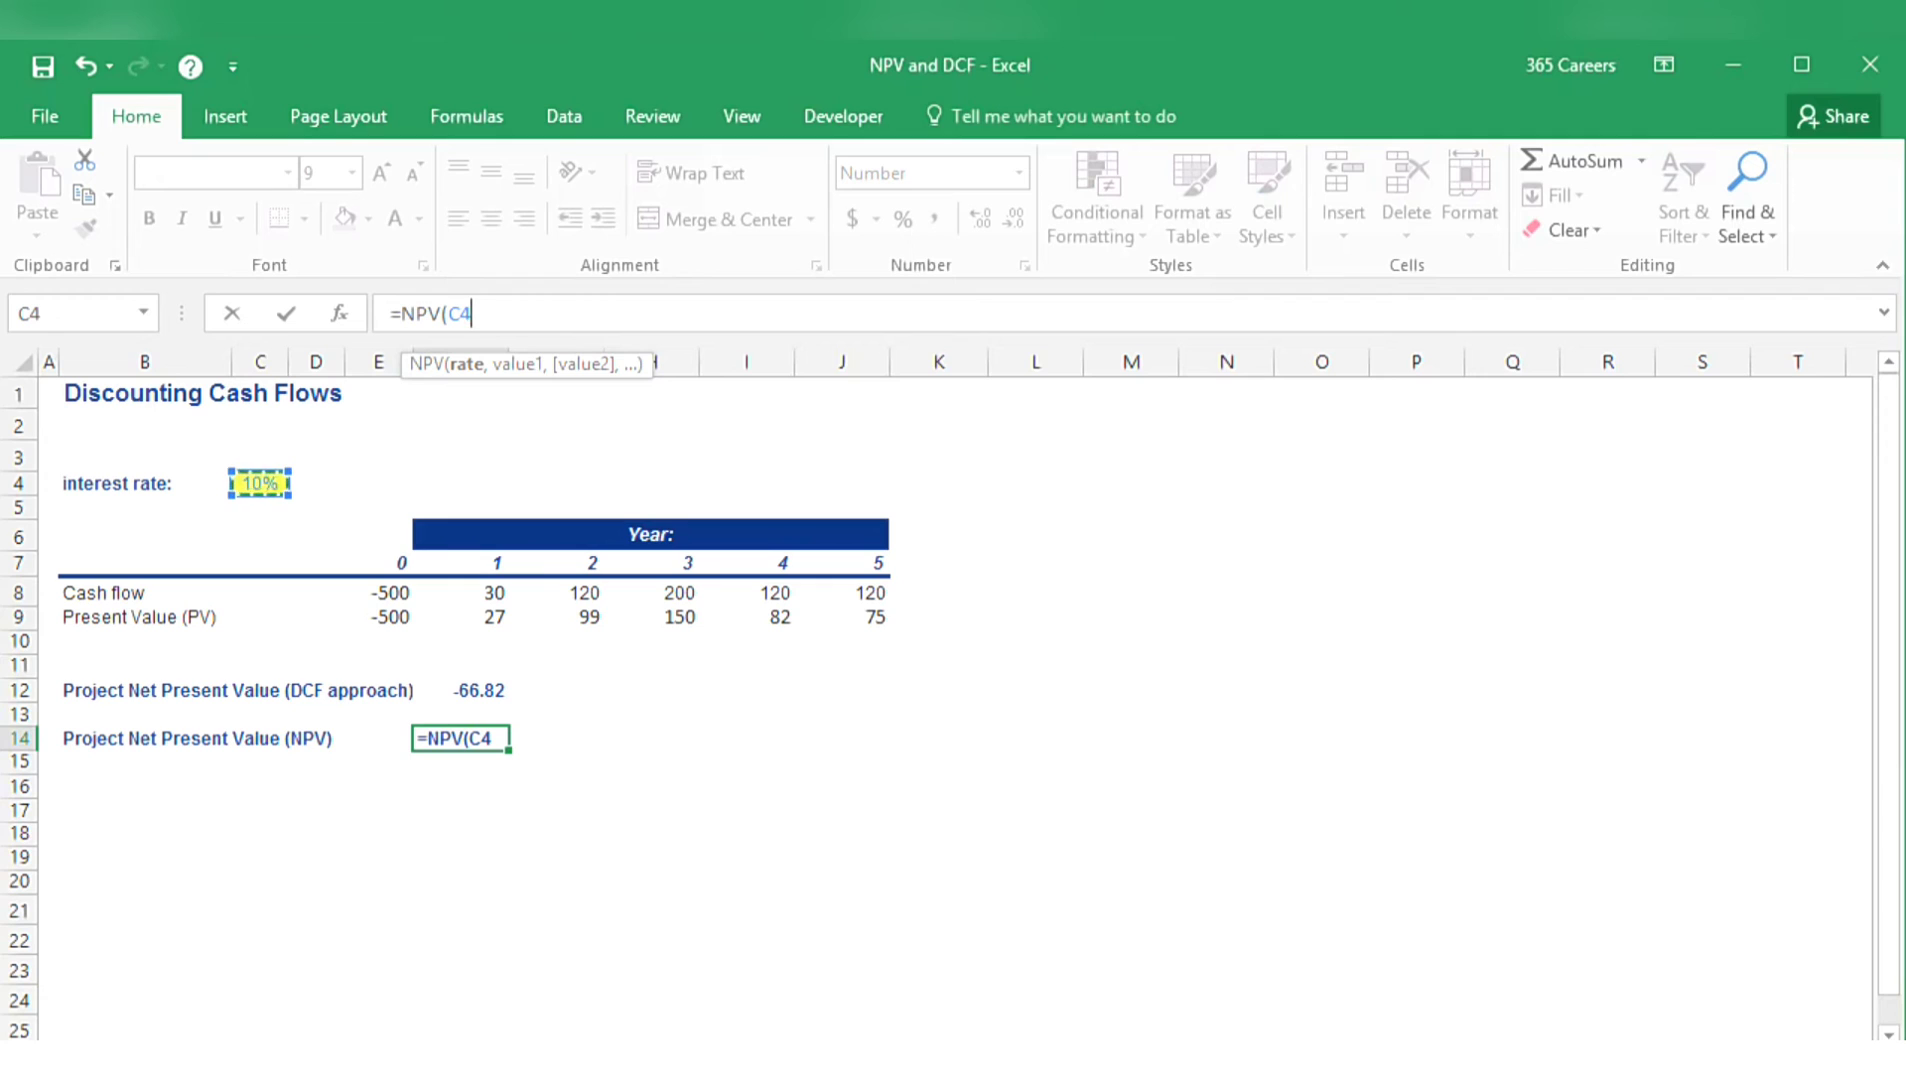
type(",")
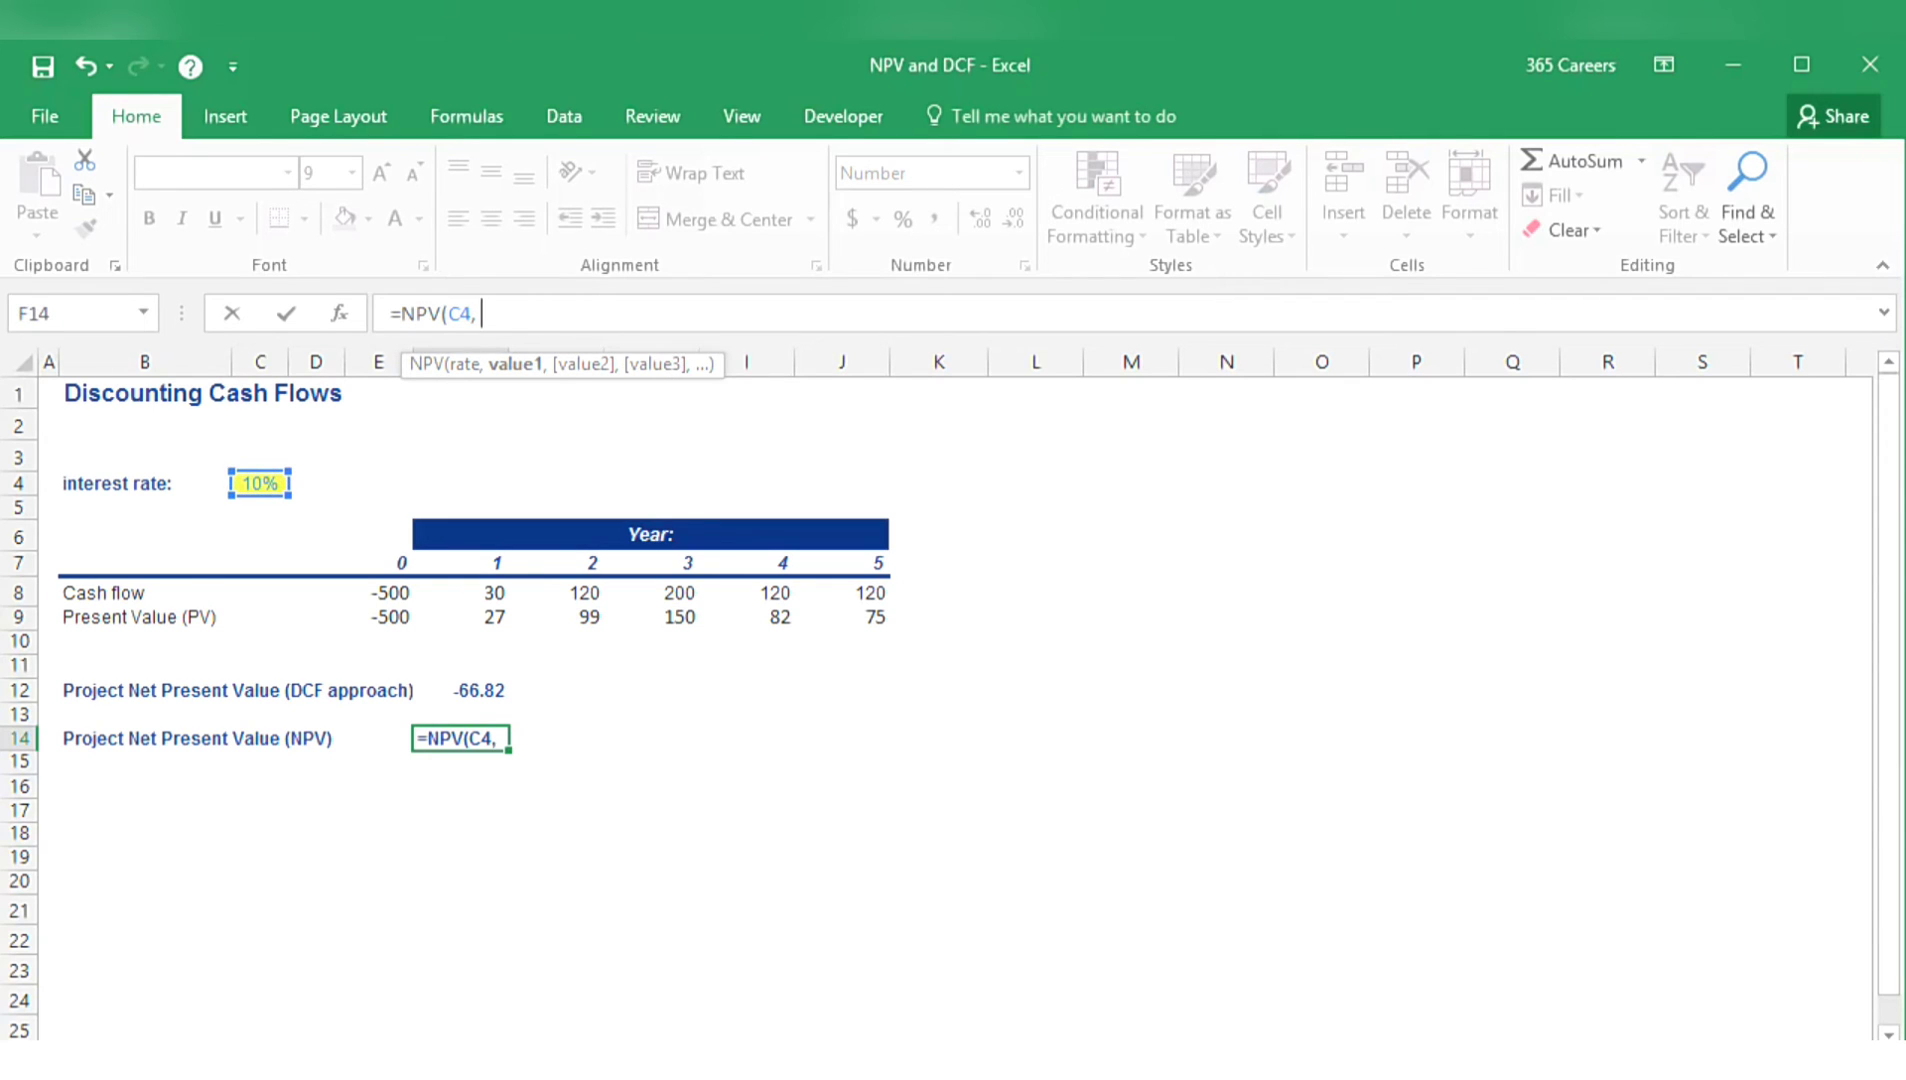
key("Up")
key("Up")
key("Up")
key("Up")
key("Up")
key("Left")
key("Up")
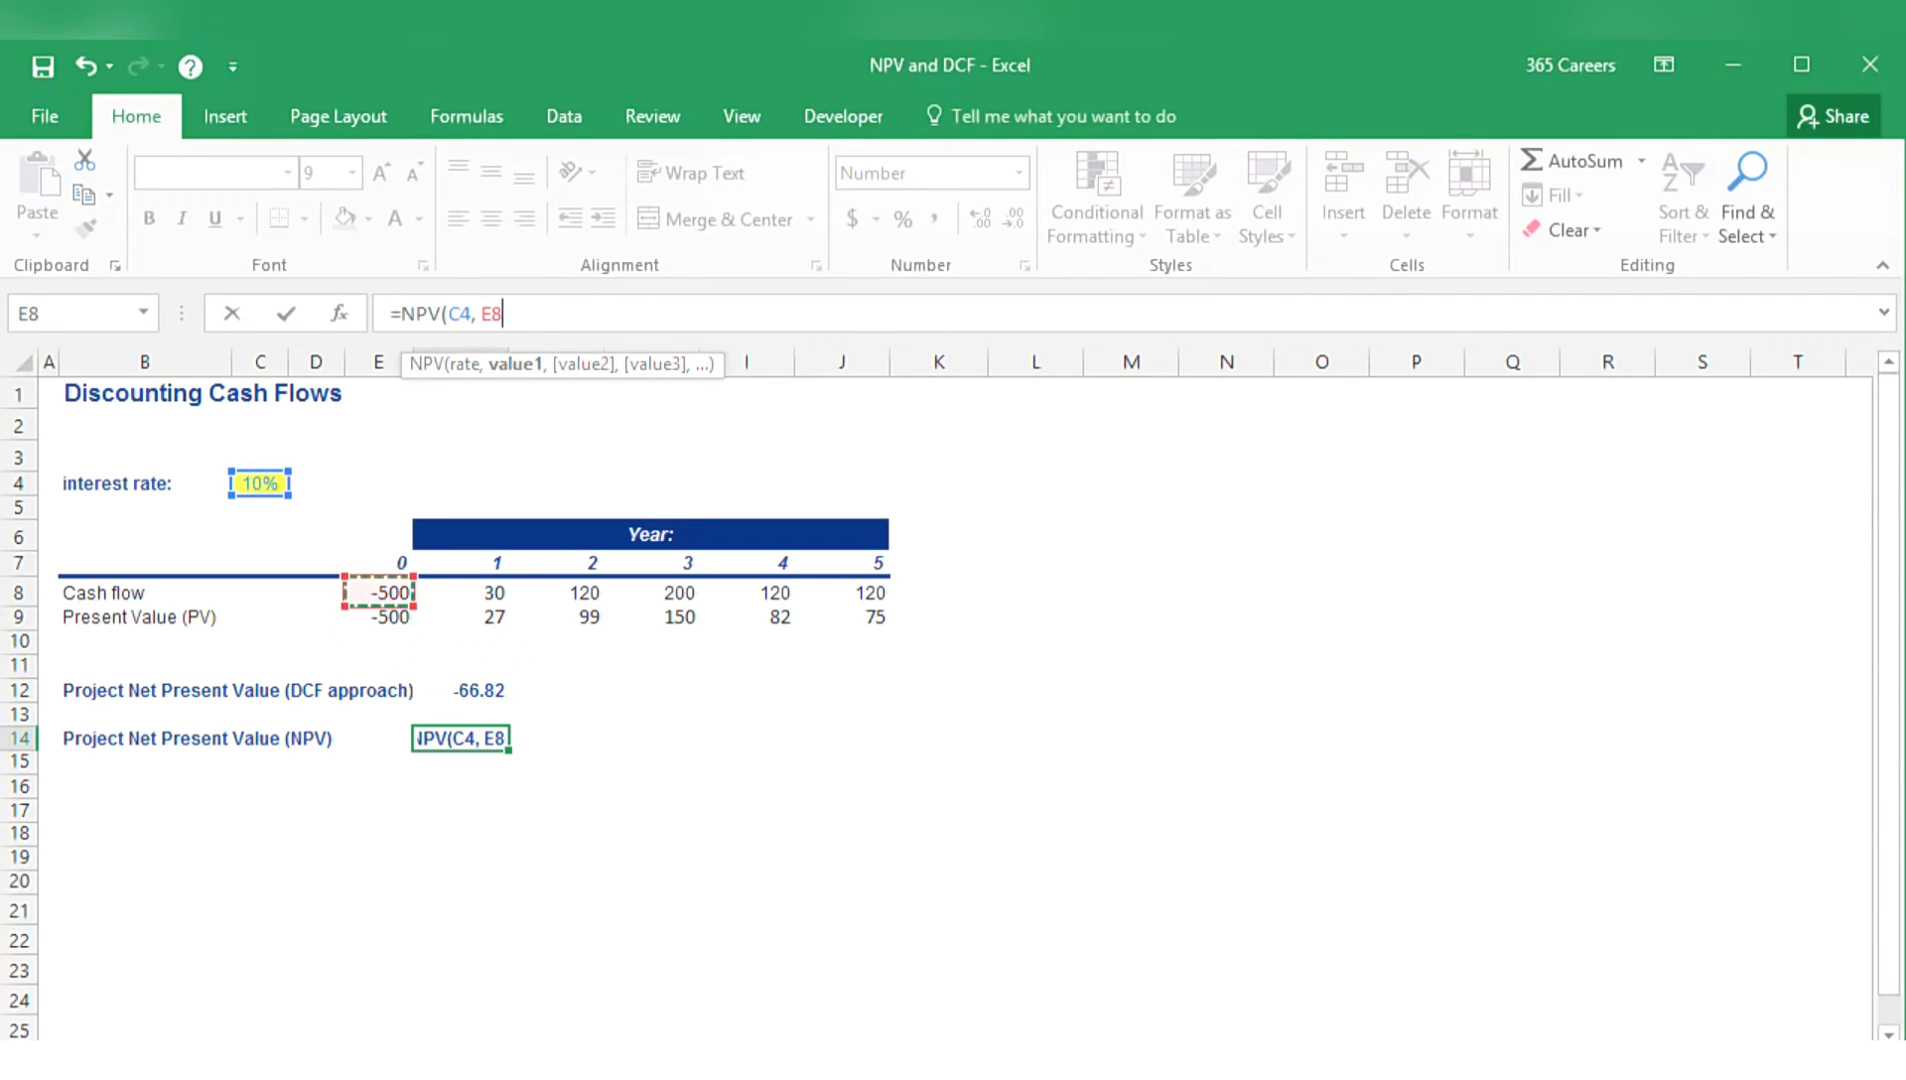
key("ctrl+shift+Right")
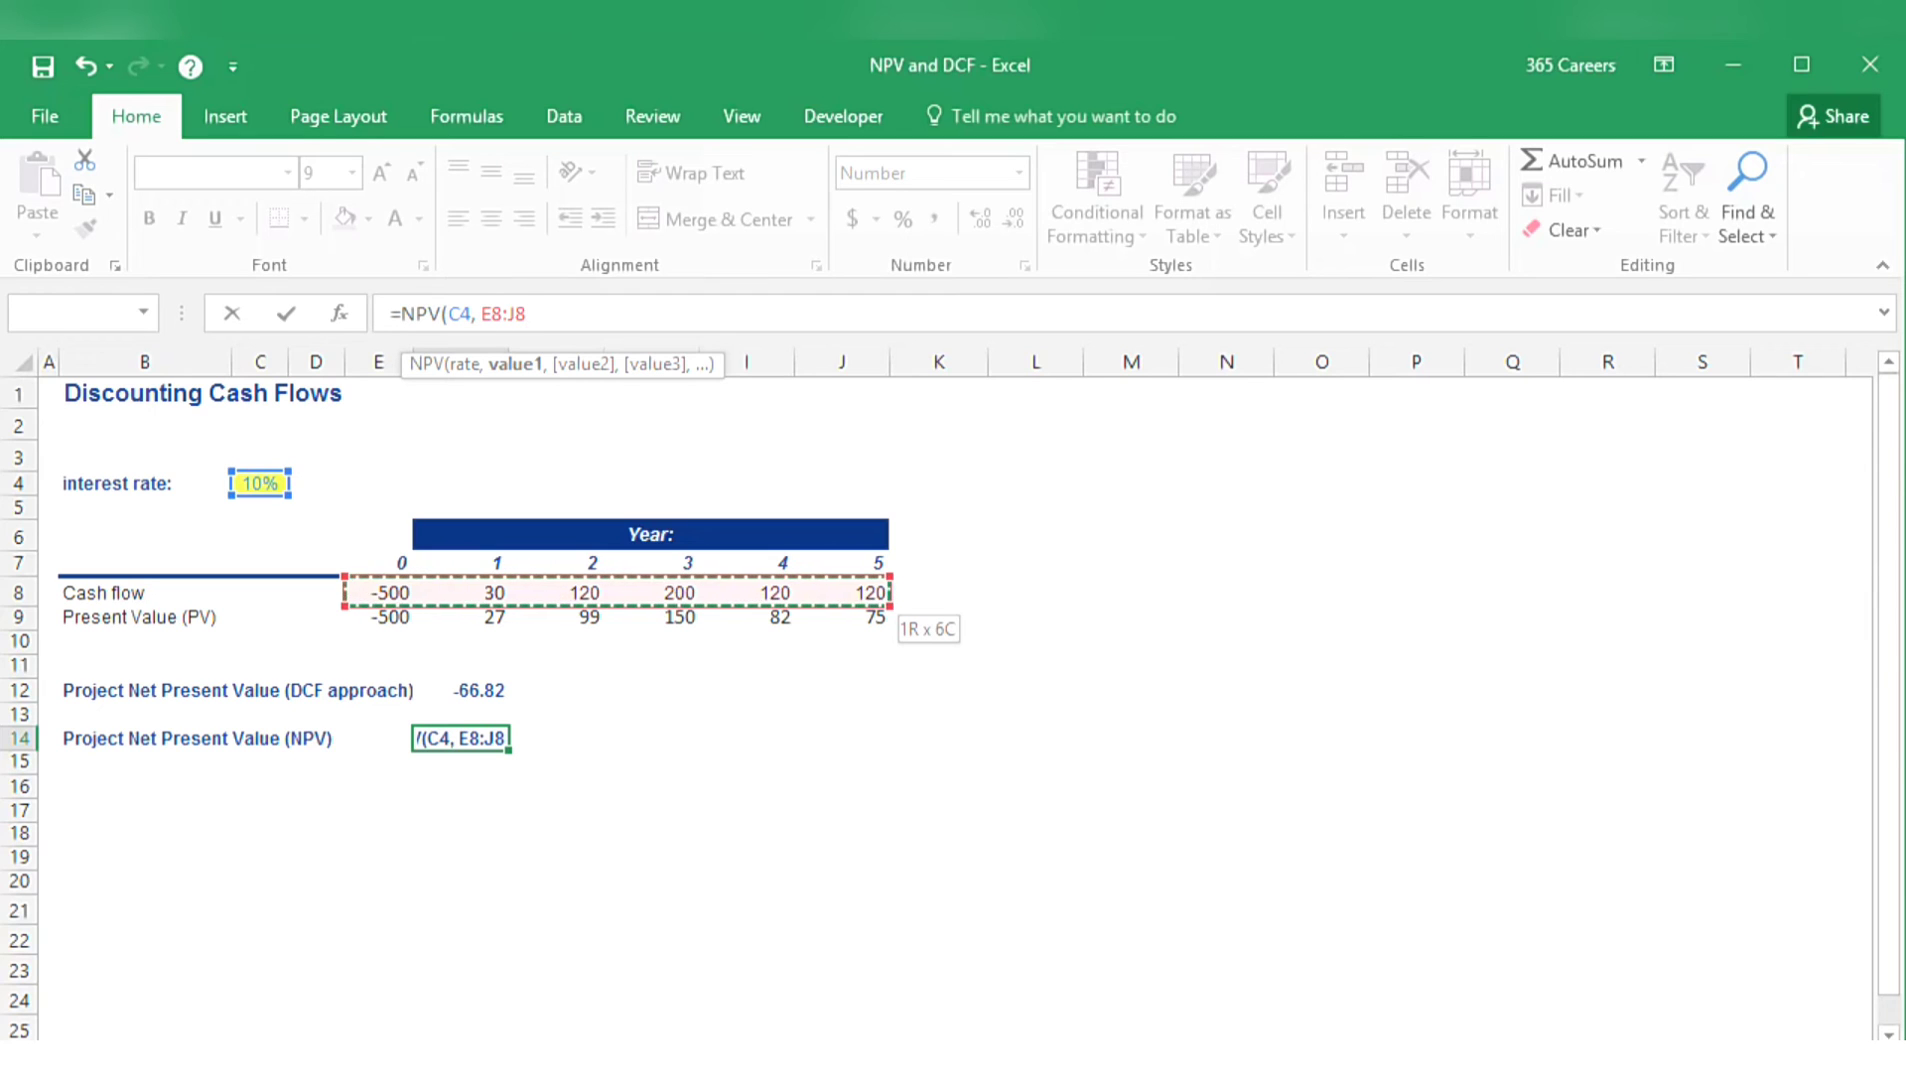
key("ctrl+Return")
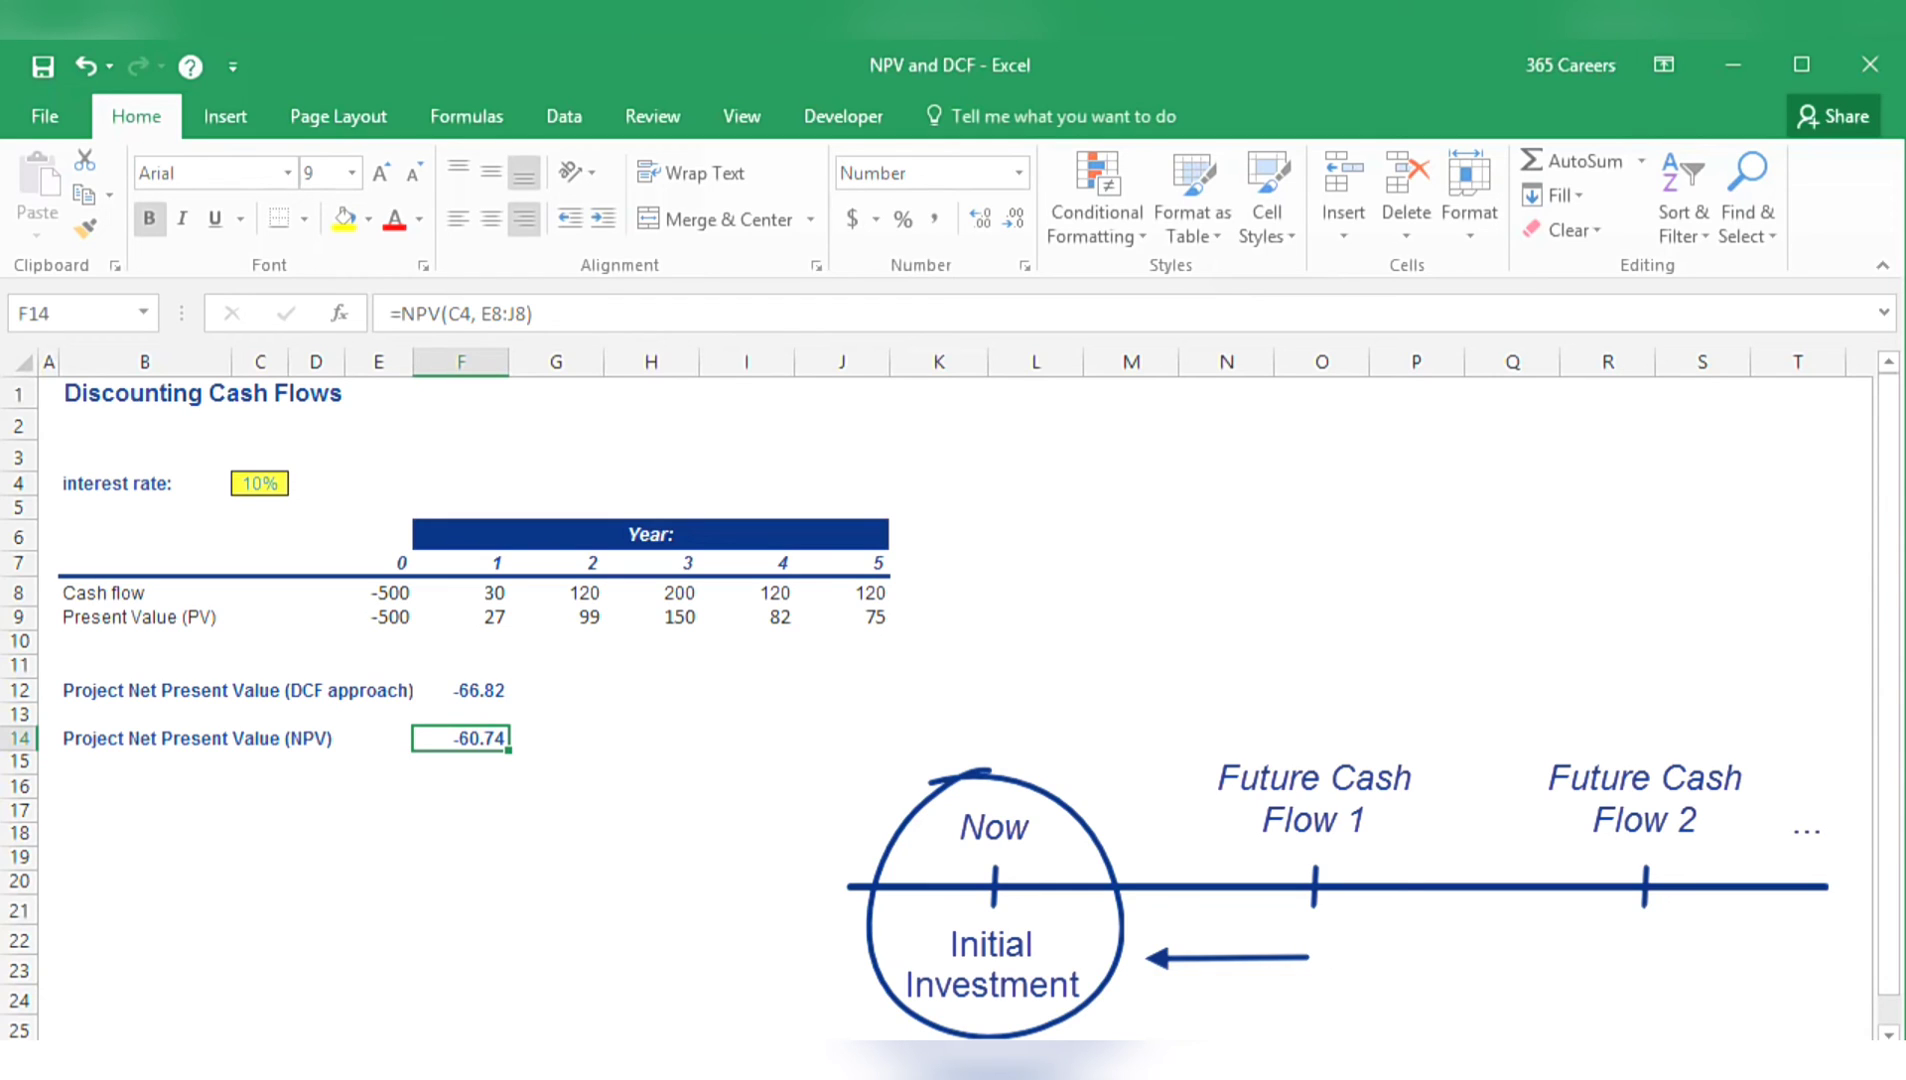
key("F2")
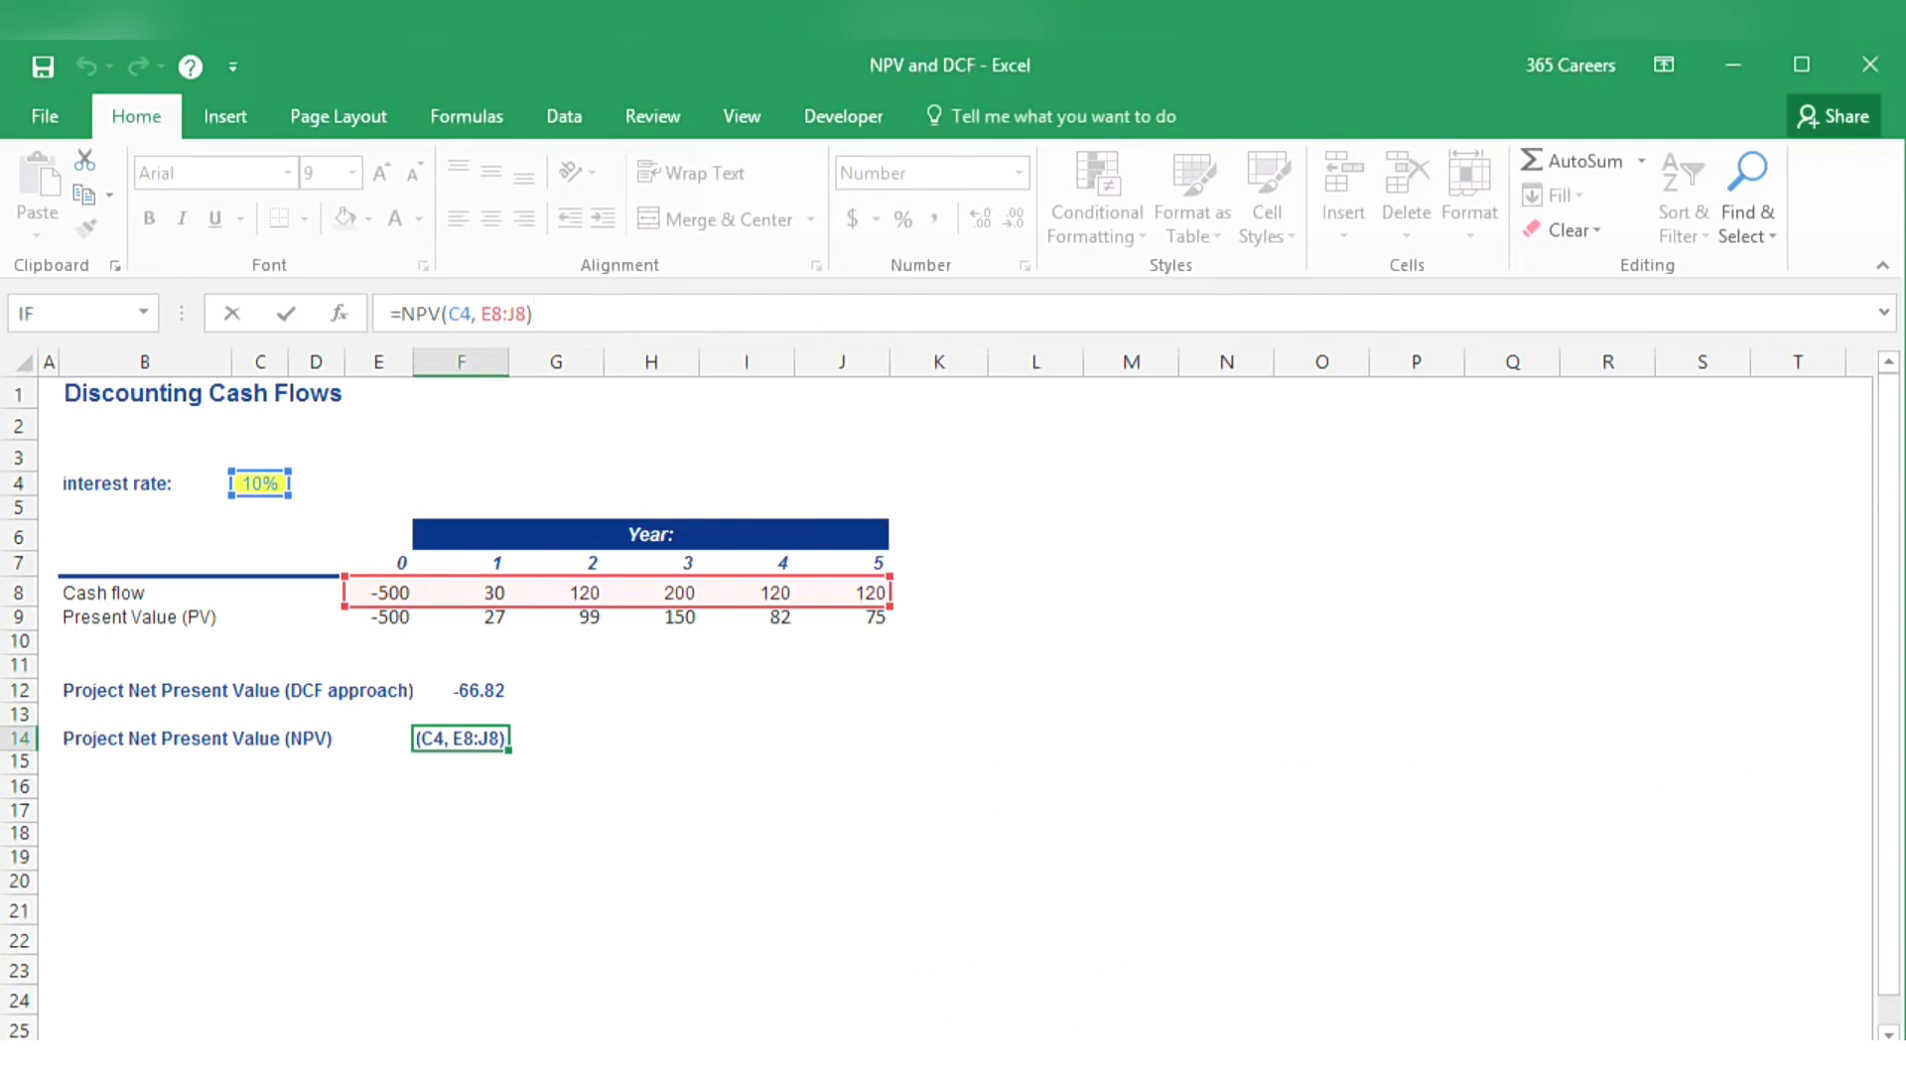
- Replace the F14 formula with a SUM starting from the undiscounted year-0 cash flow E8
key("Escape")
type("=sum")
key("Tab")
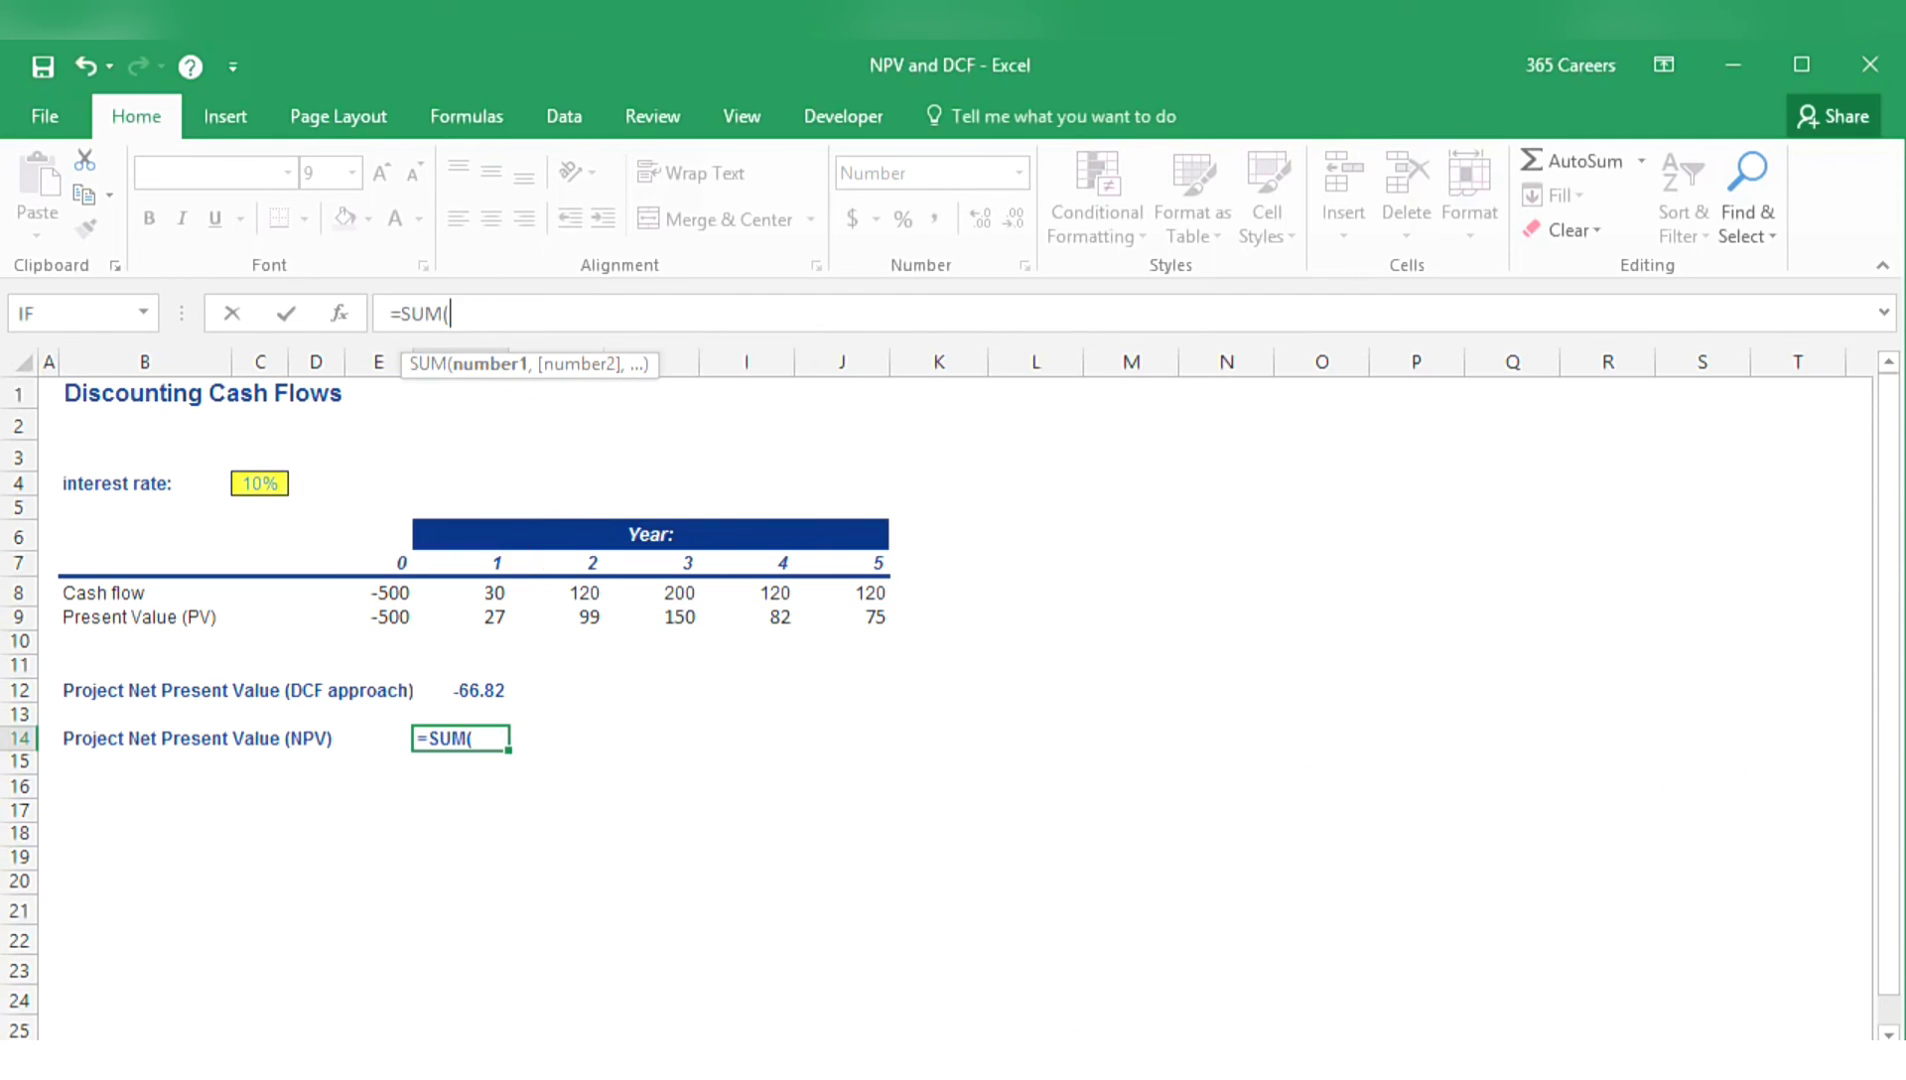
key("Up")
key("Up")
key("Up")
key("Up")
key("Up")
key("Left")
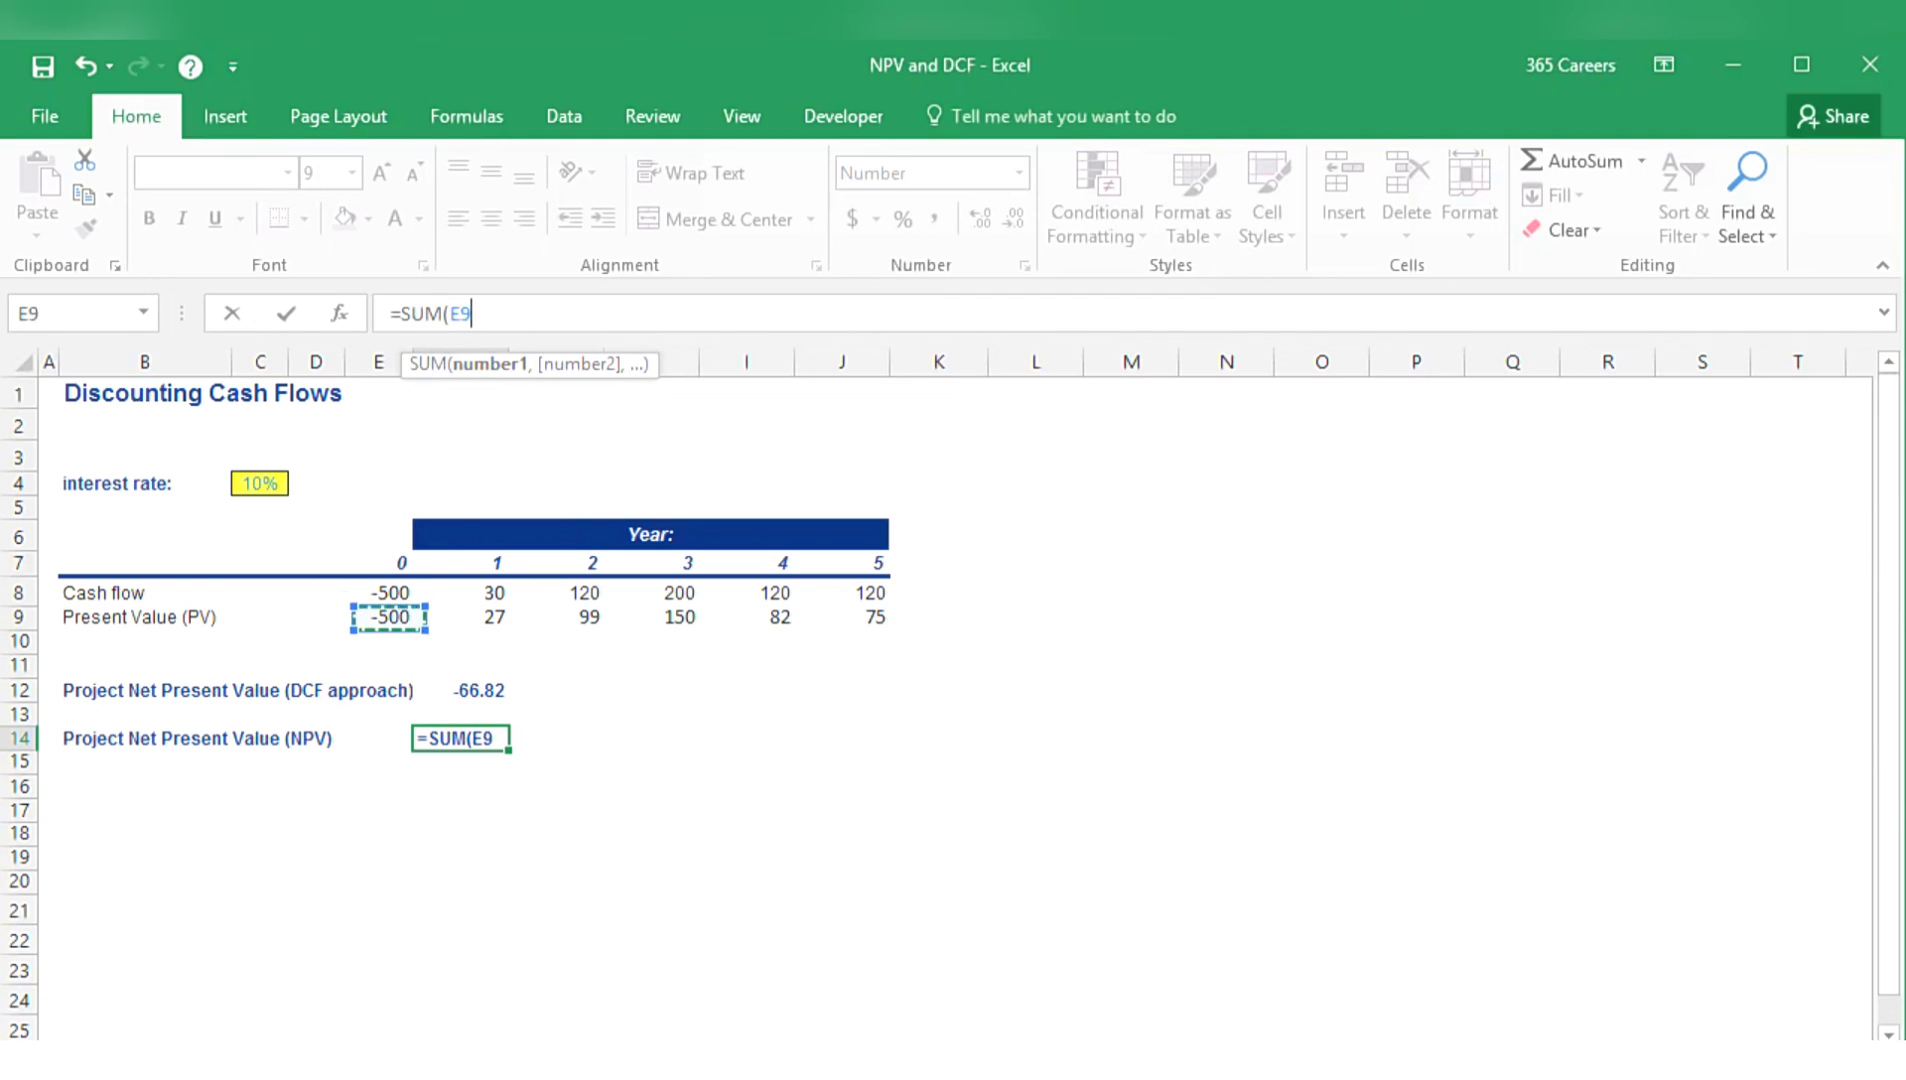
key("Up")
type(",")
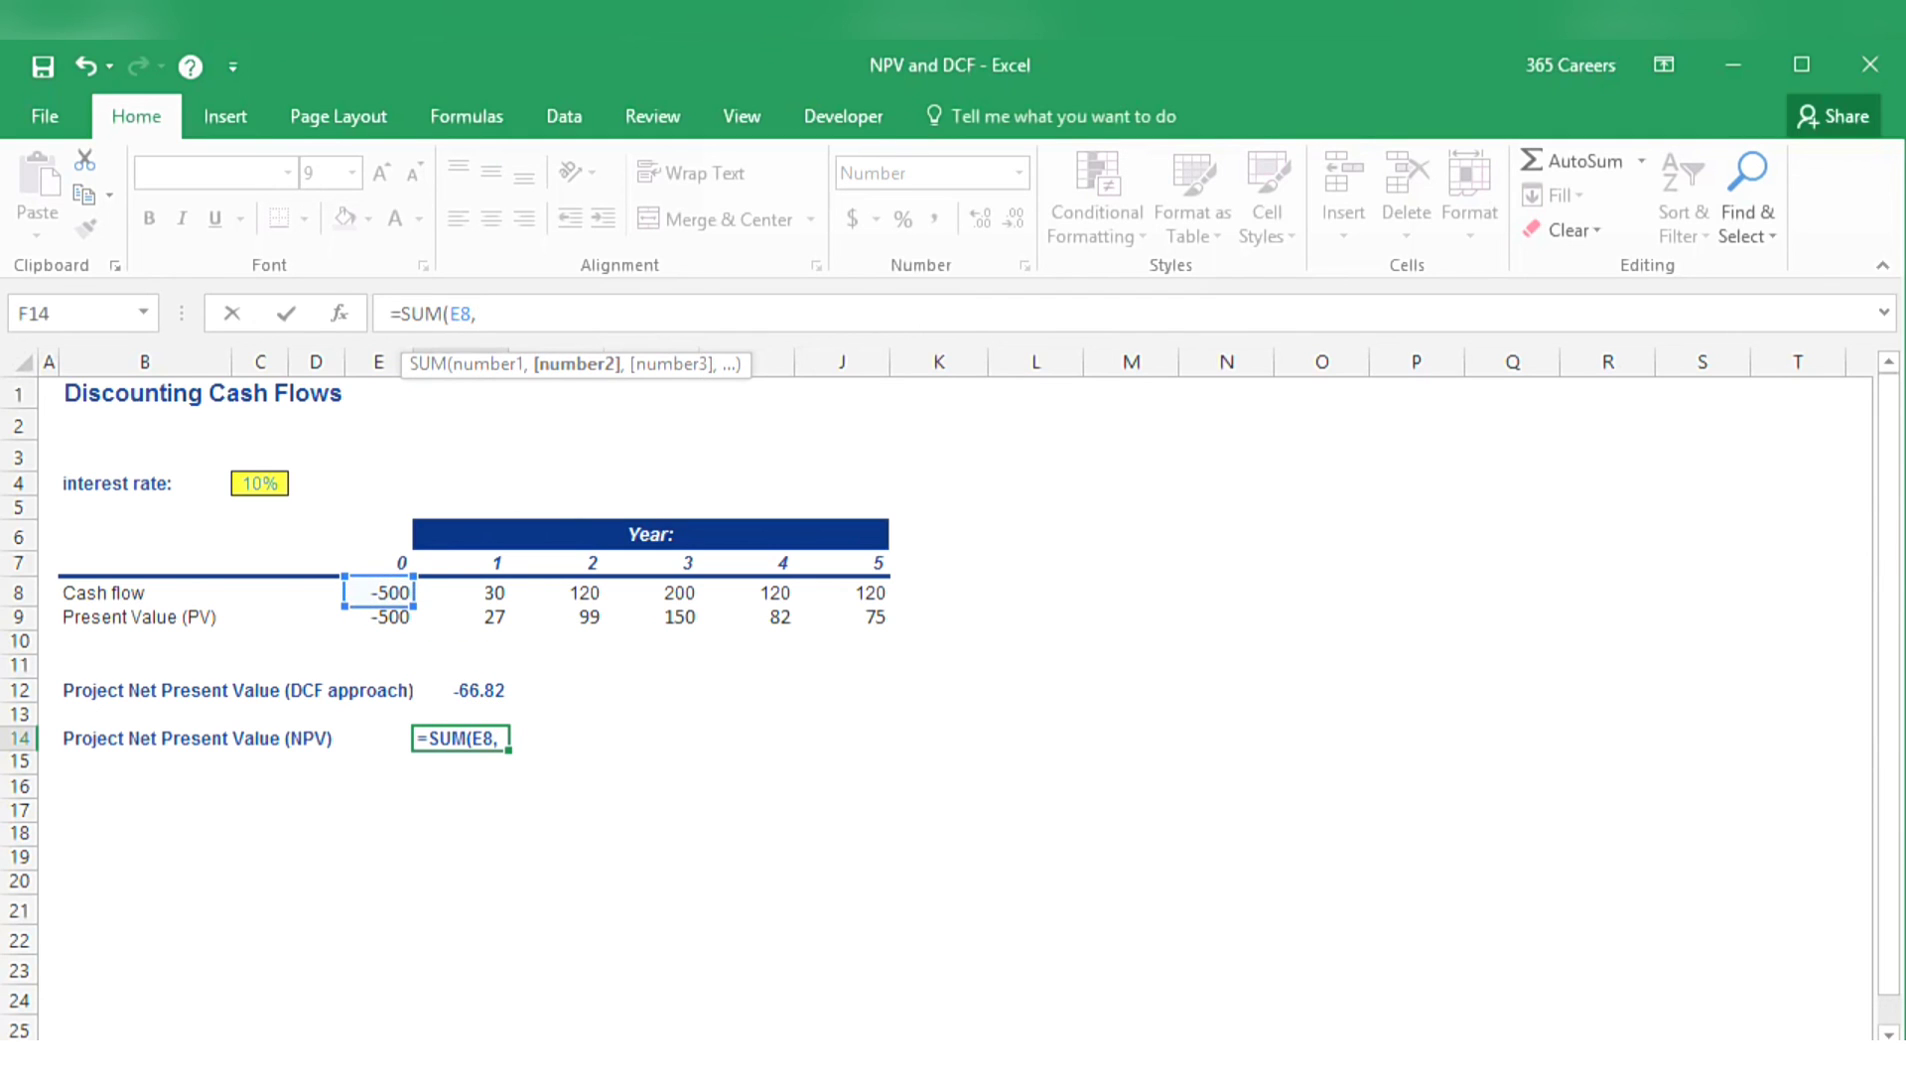
type(" npv")
- Add NPV(C4, F8:J8) to the sum so F14 returns -66.82, matching F12
key("Tab")
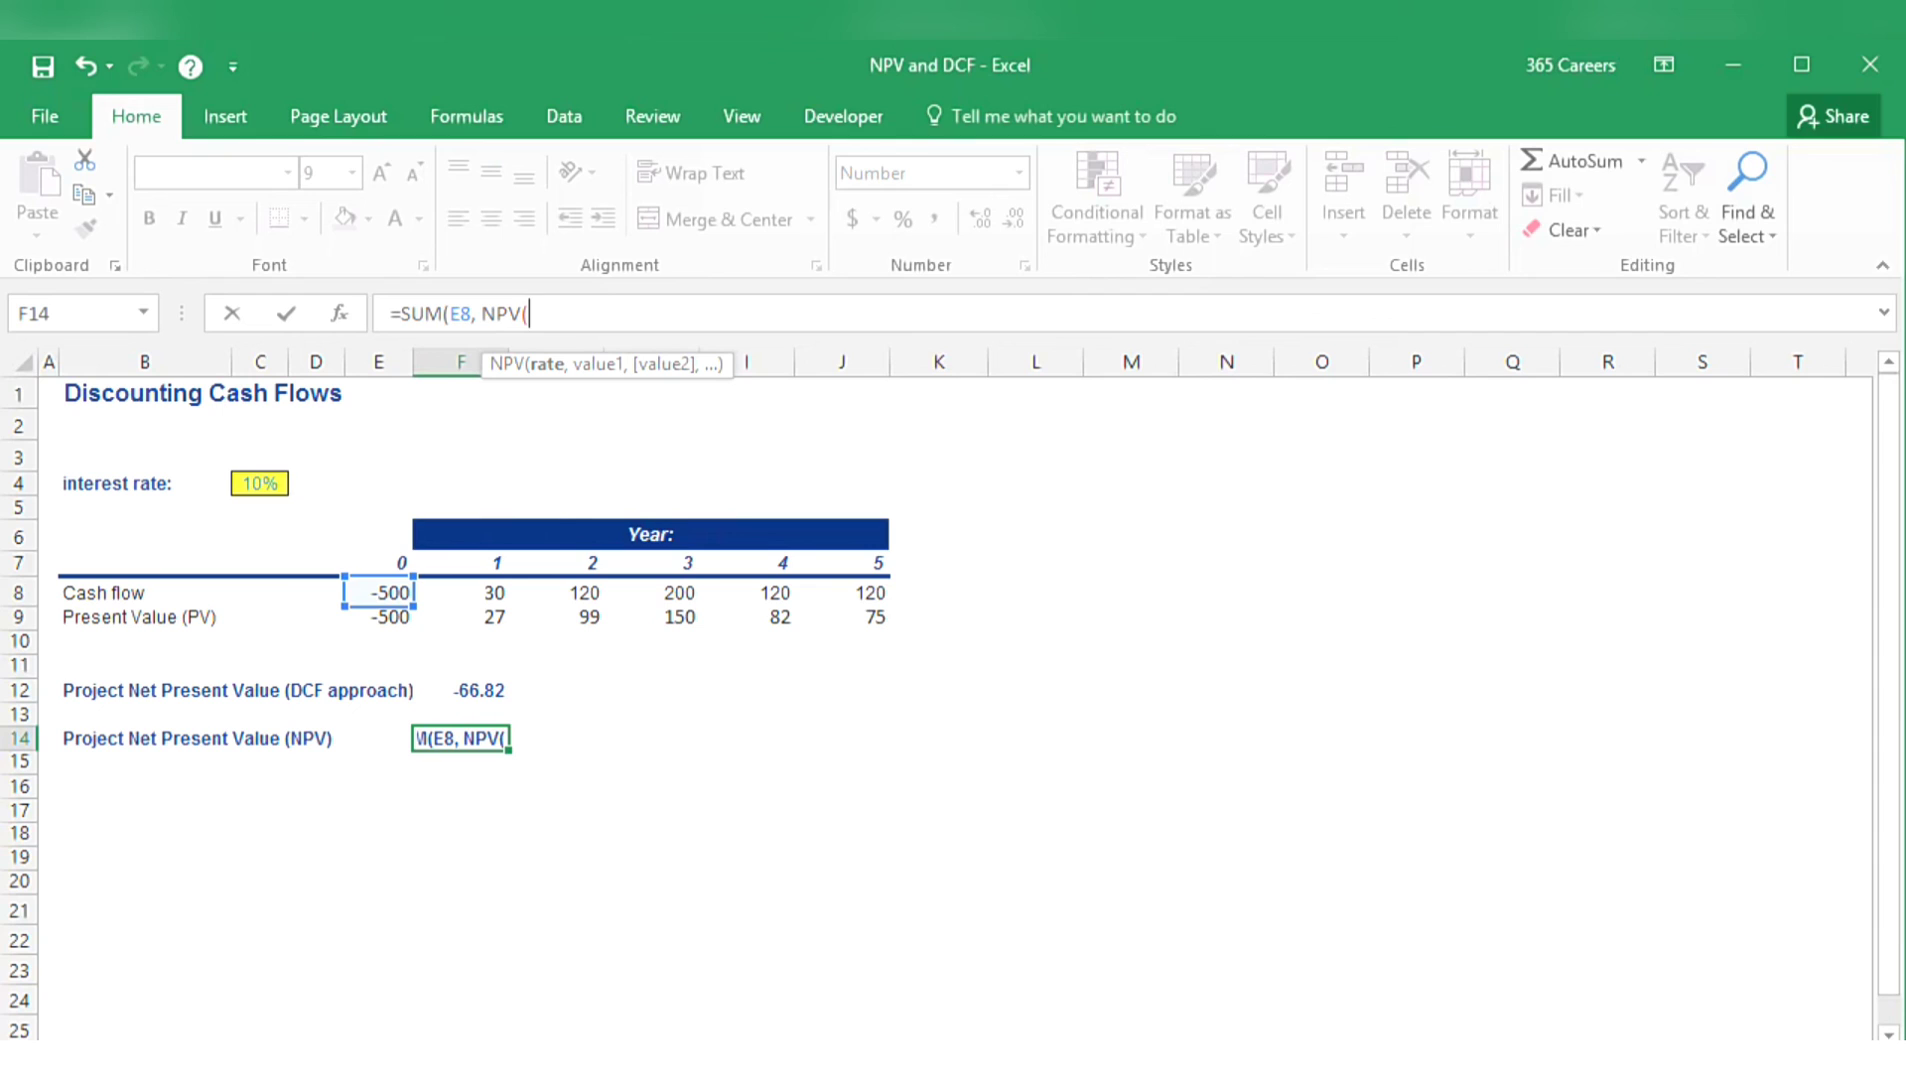
key("Left")
key("Left")
key("Left")
key("Right")
key("ctrl+Up")
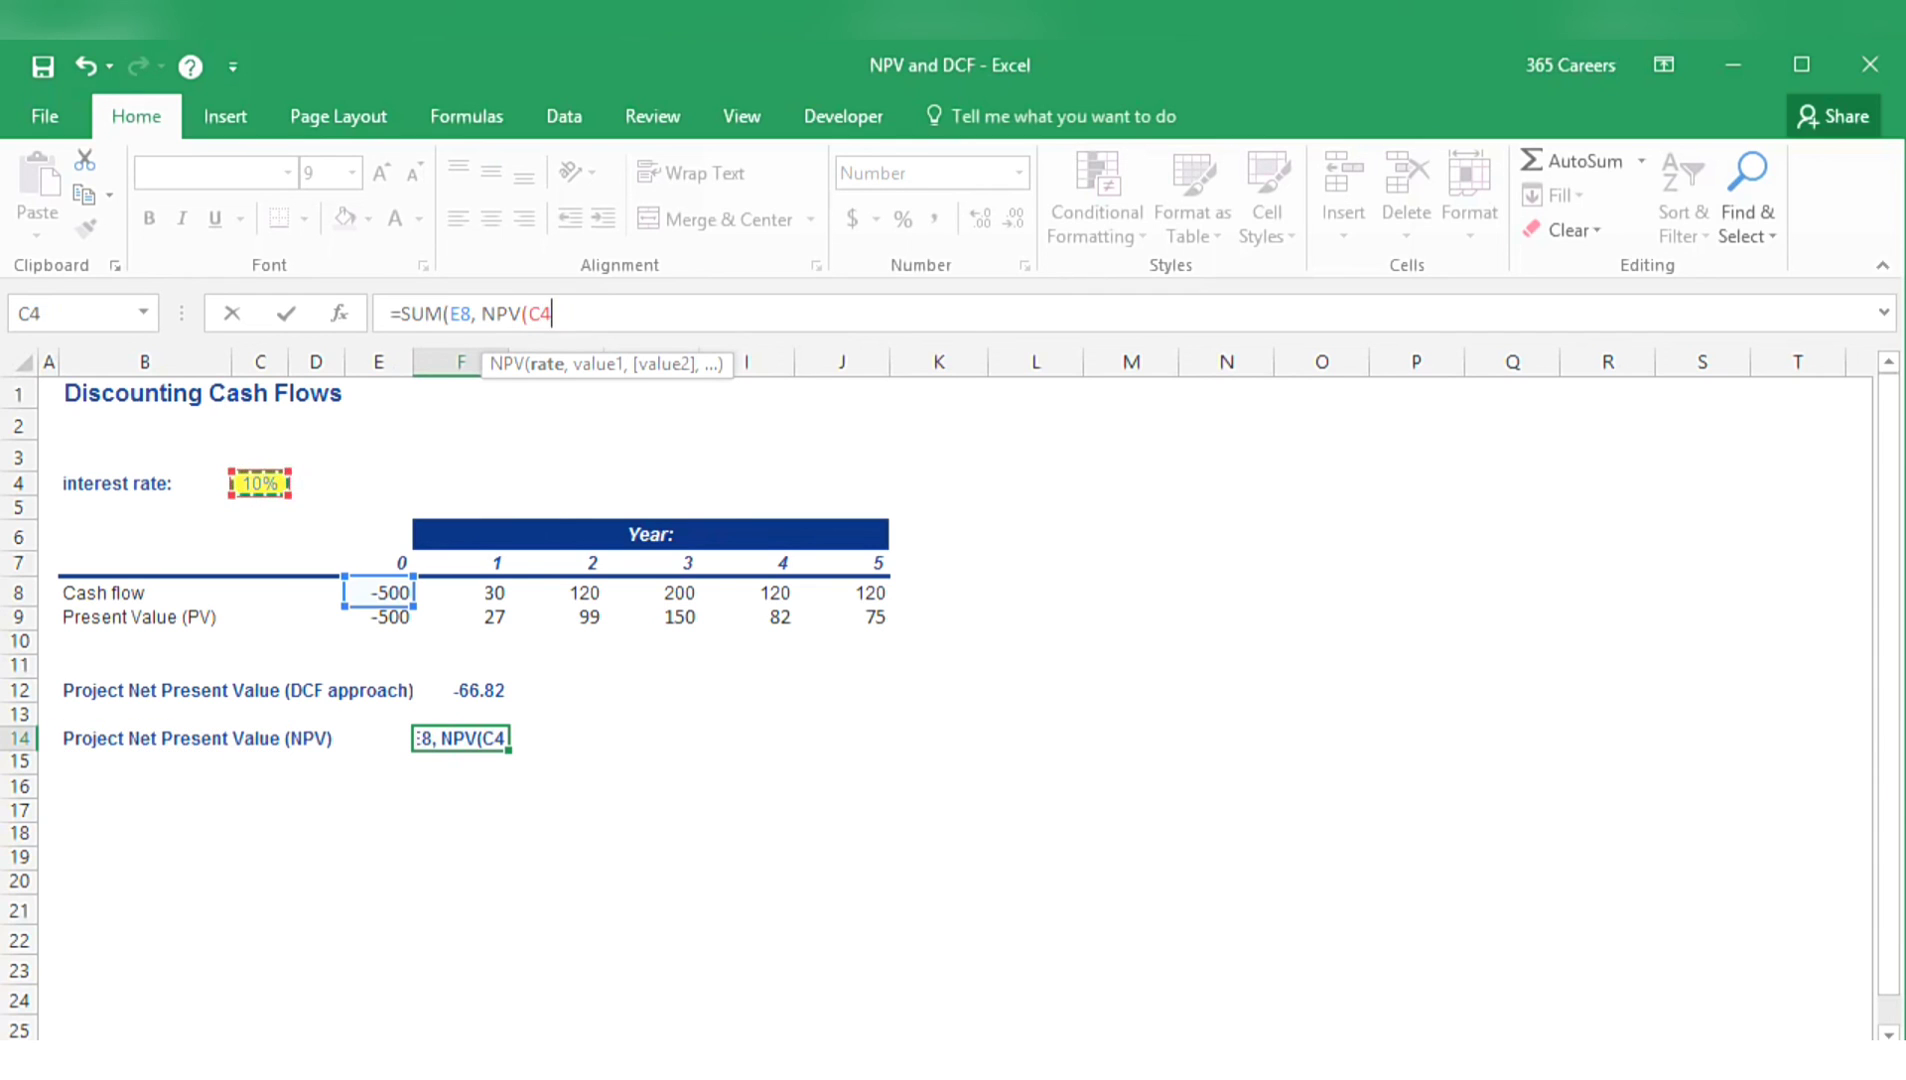
type(",")
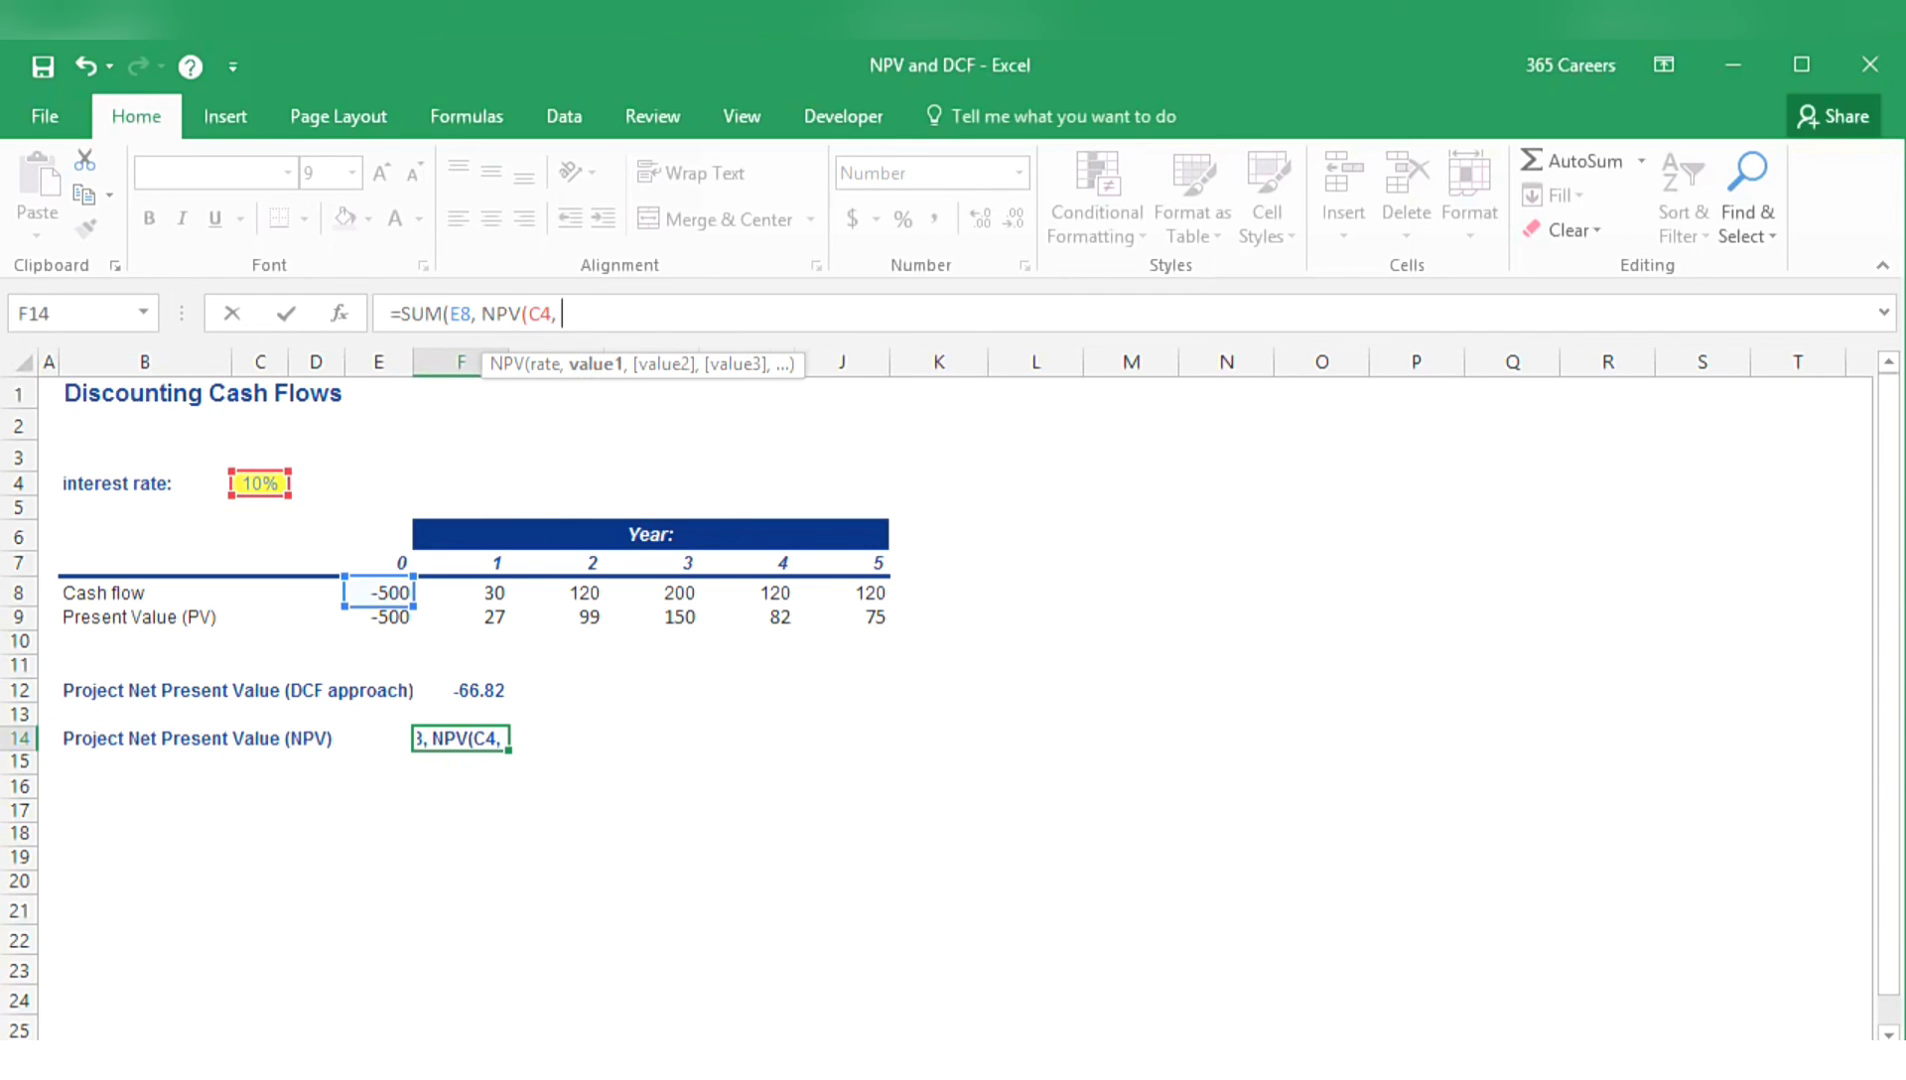
key("Up")
key("Up")
key("Up")
key("Up")
key("Up")
key("Up")
key("Up")
key("Up")
key("Down")
key("Down")
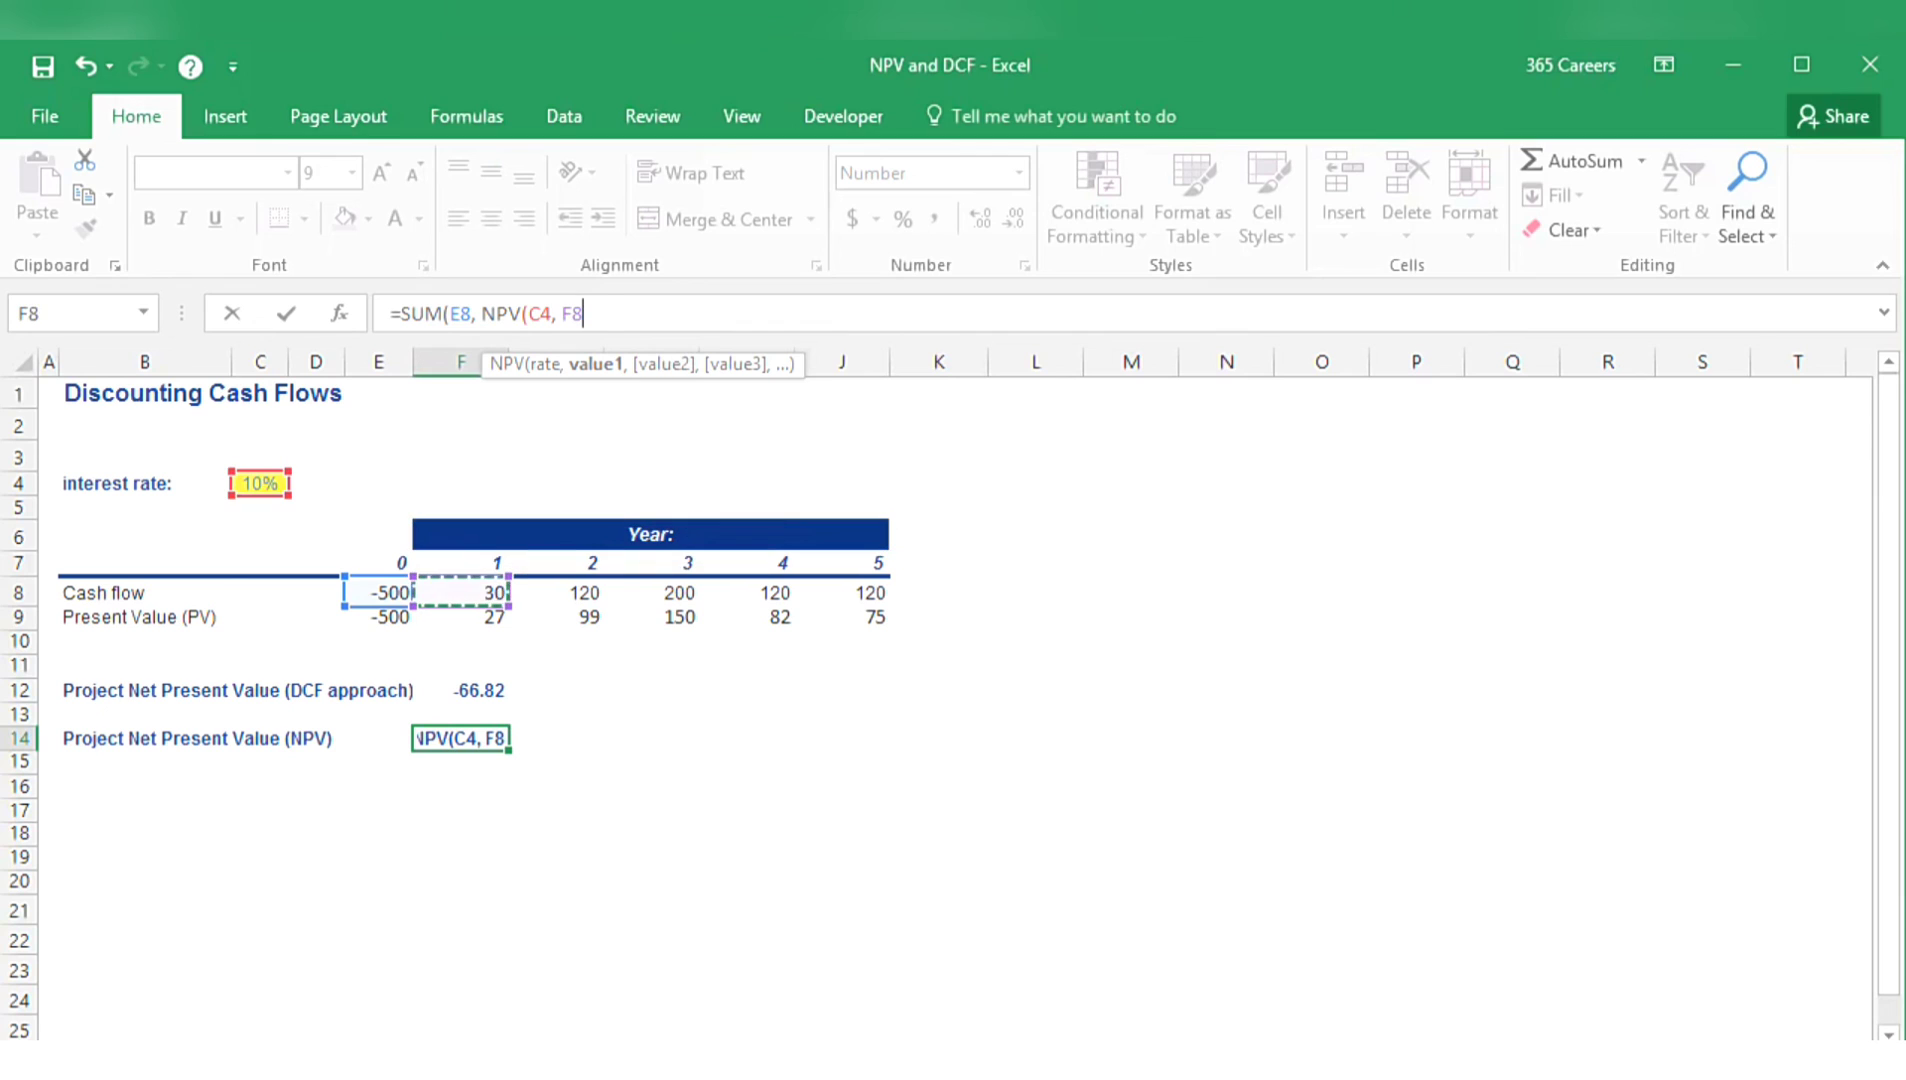
key("shift+Right")
key("shift+Right")
key("shift+Right")
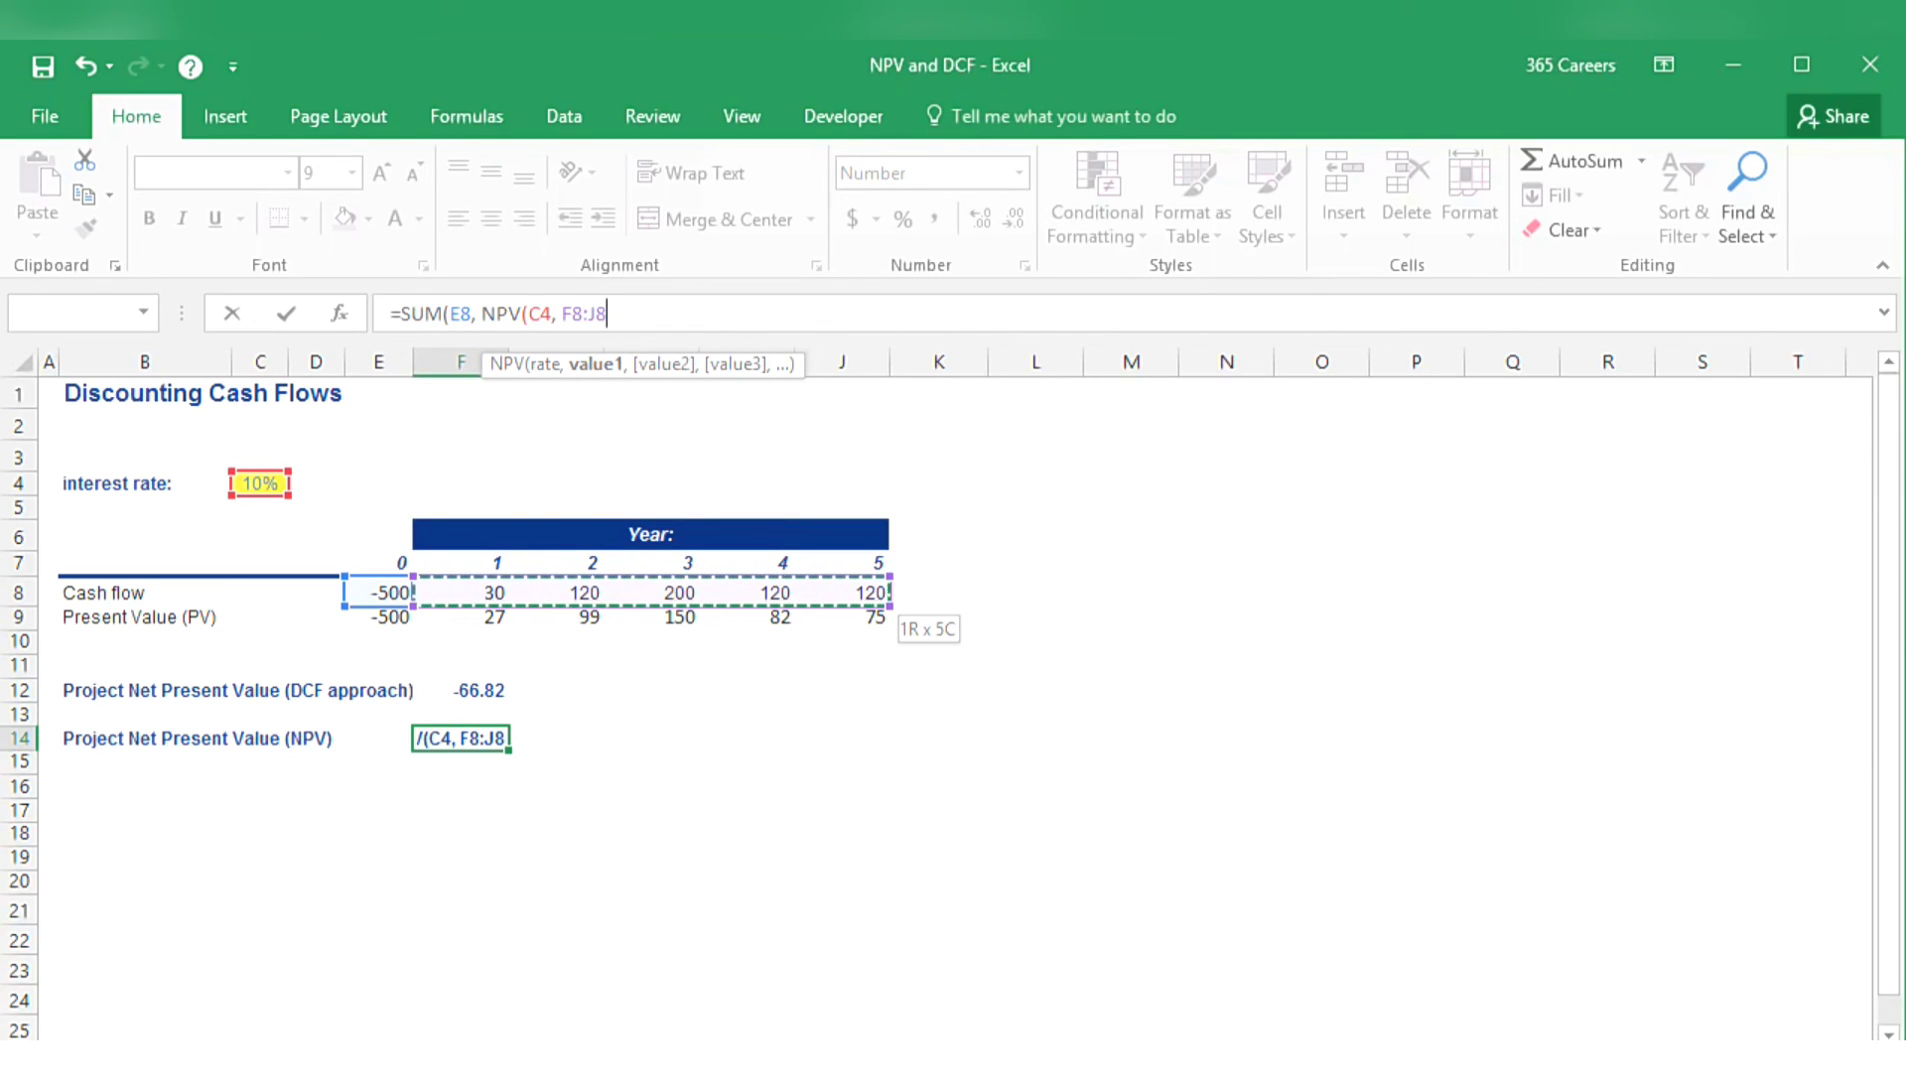
type("))")
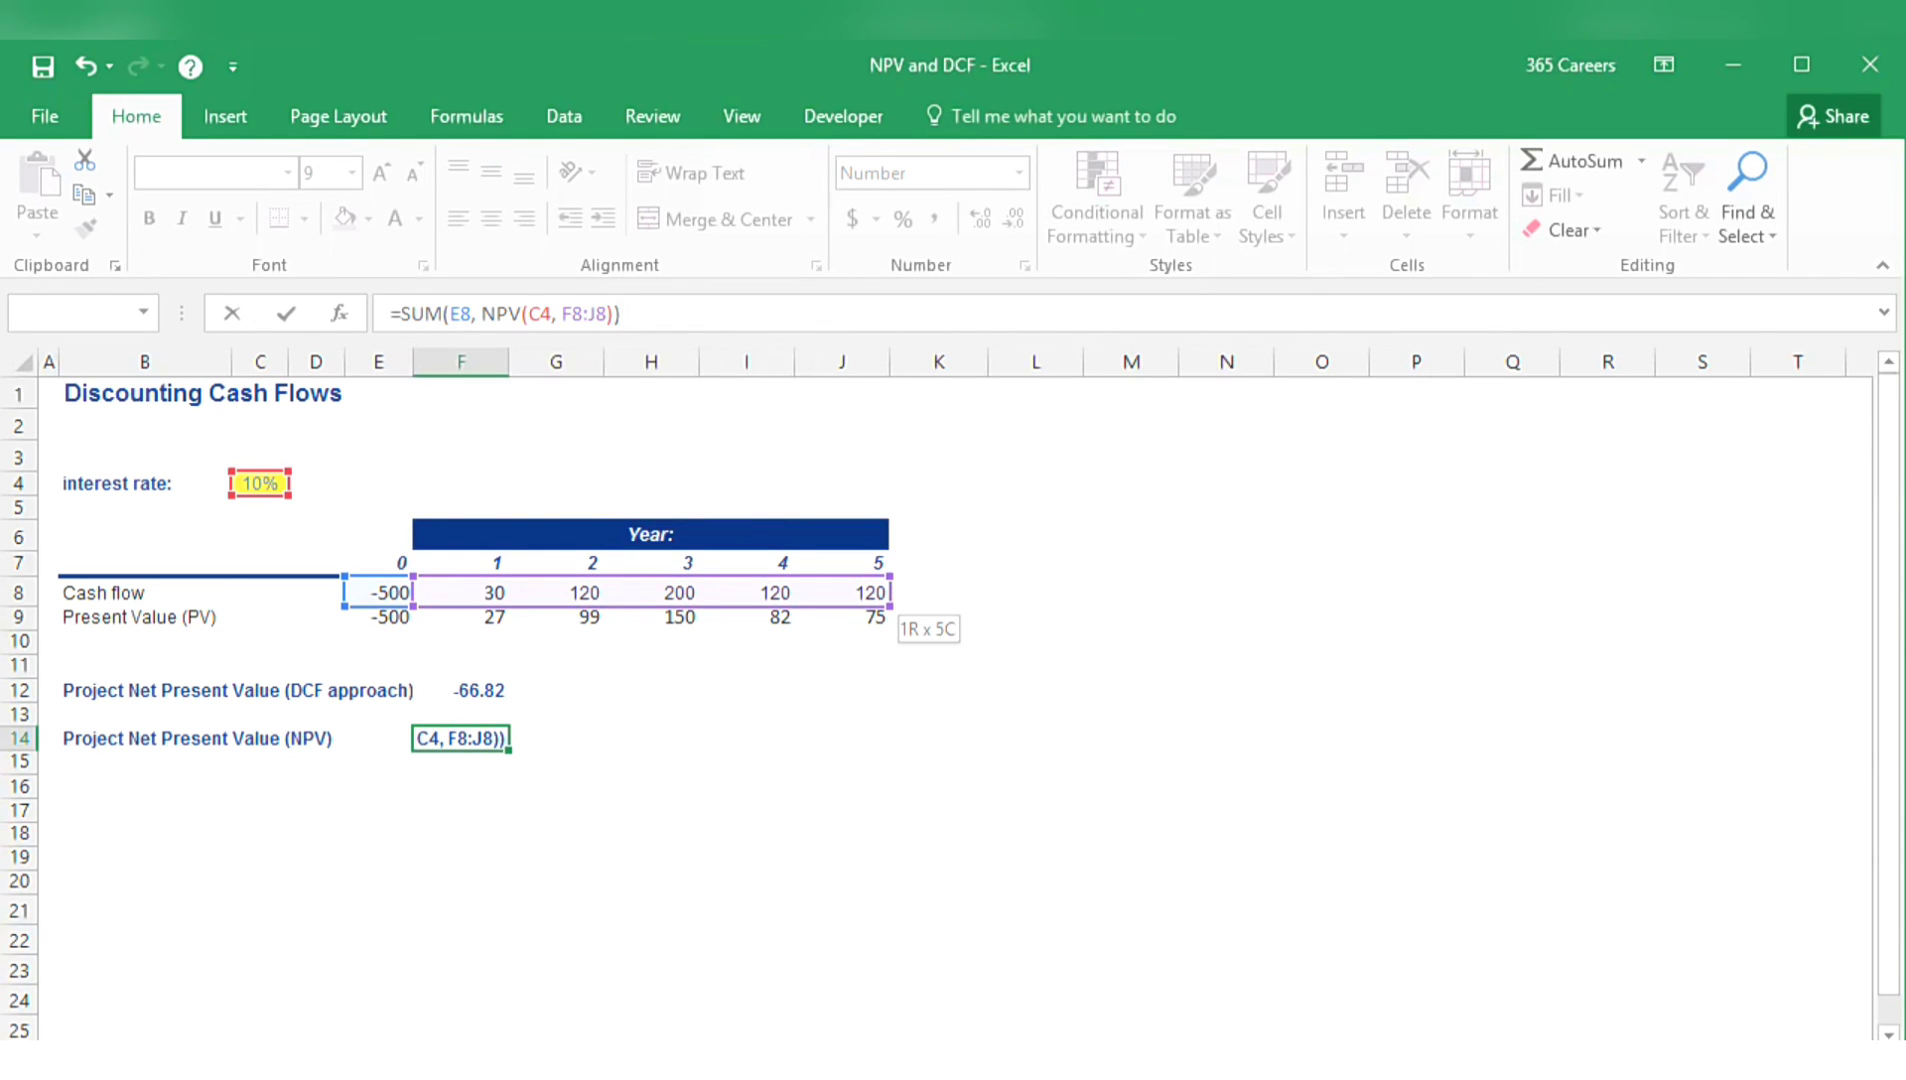
key("ctrl+Return")
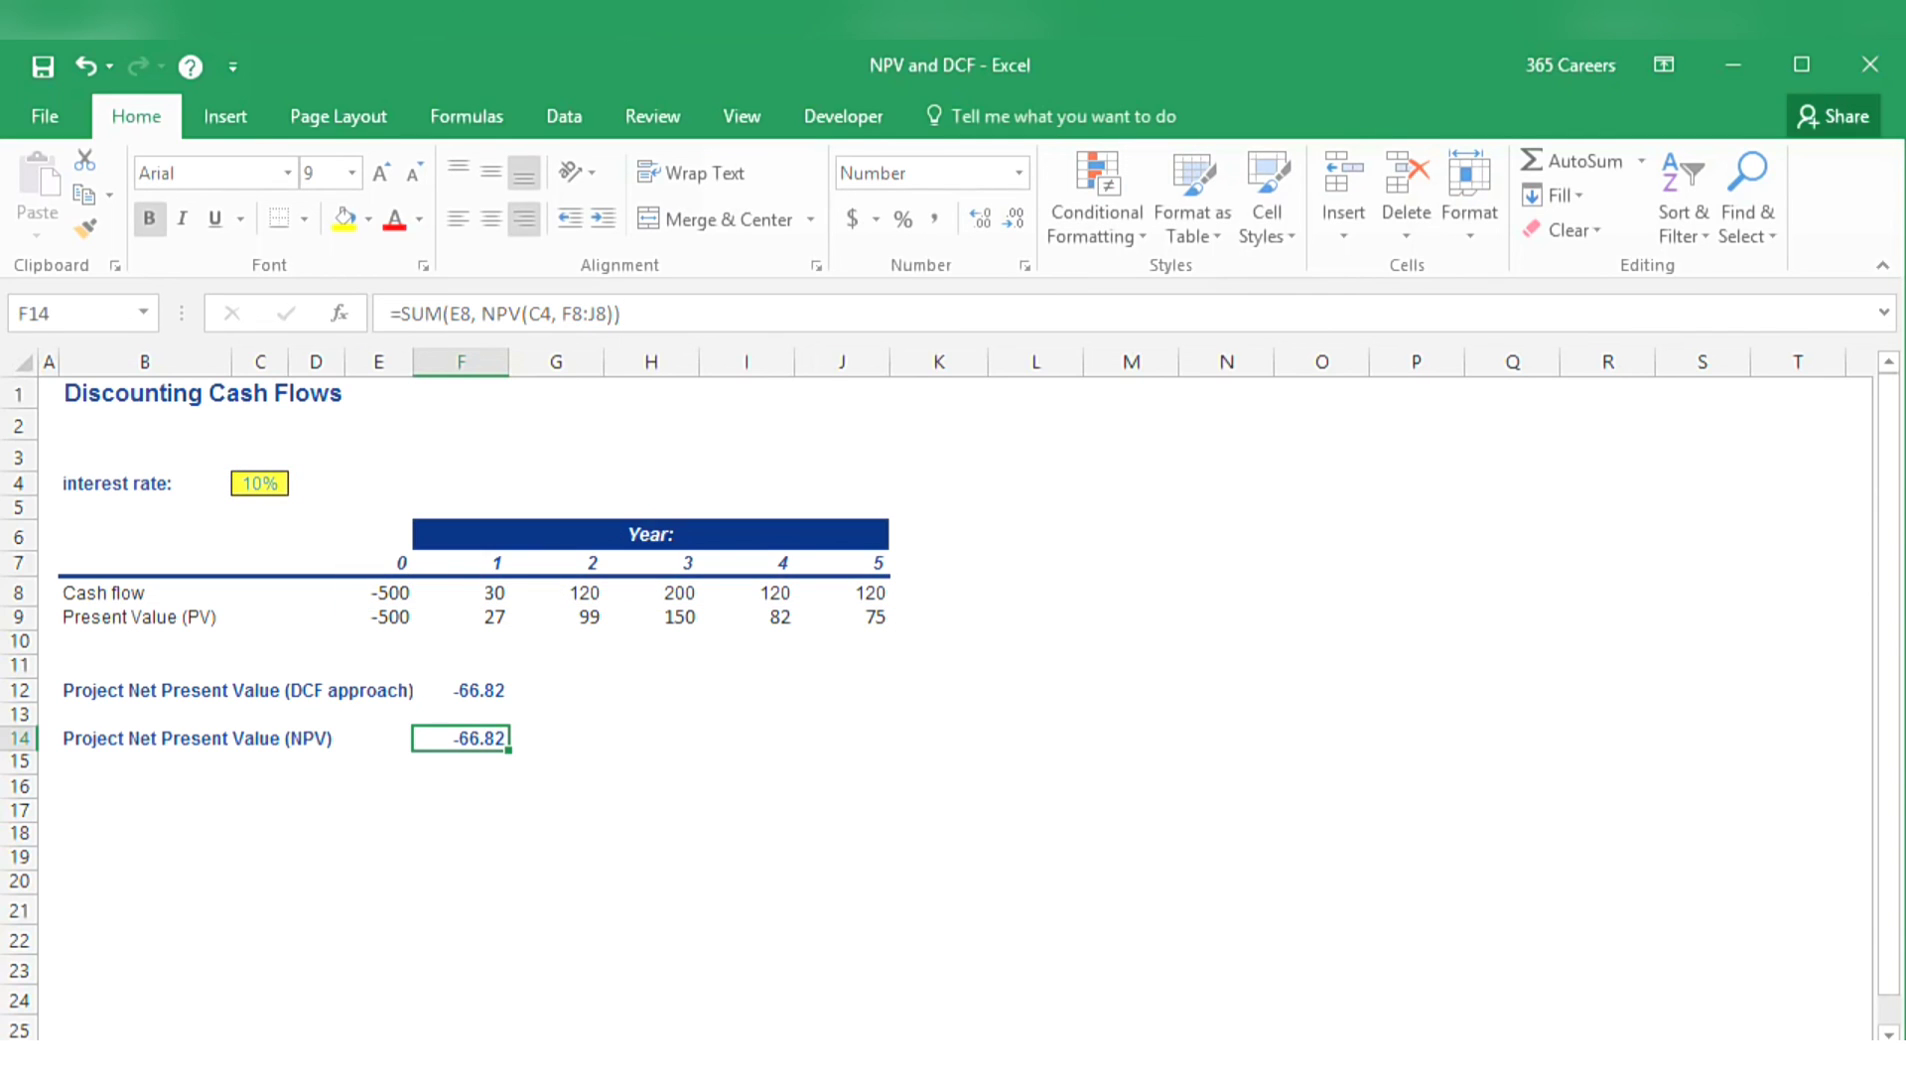